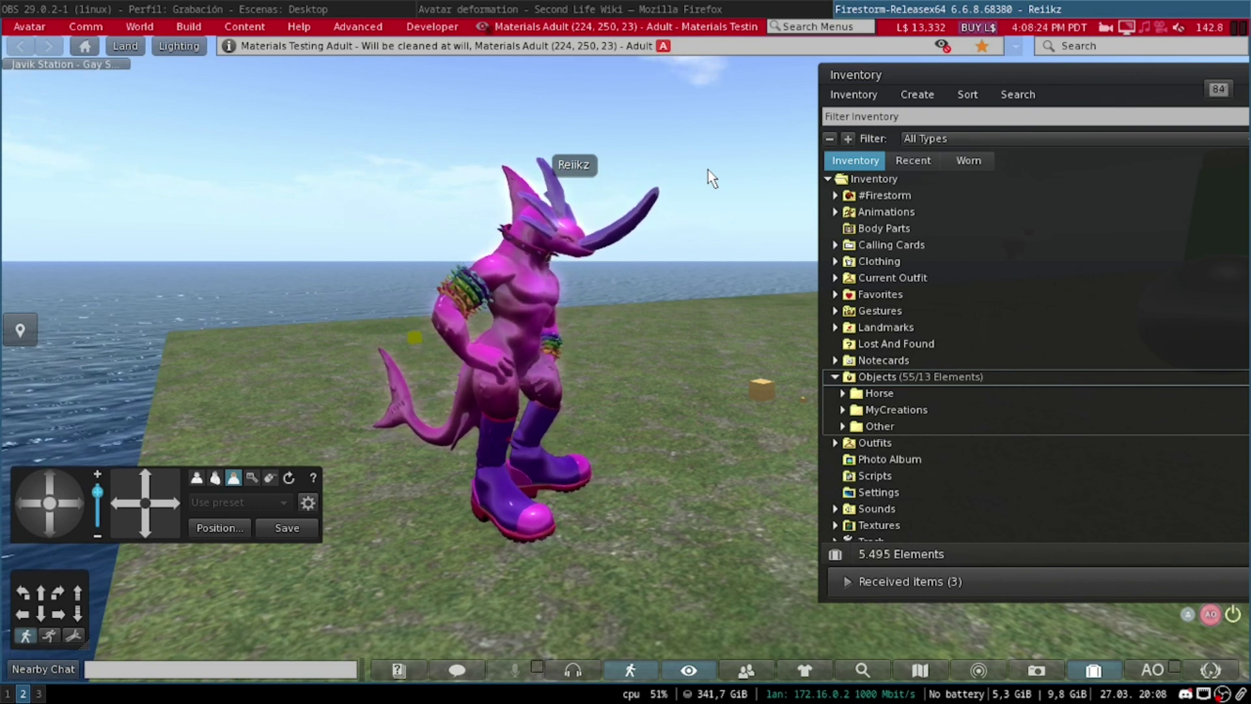
Step: Bring up the Avatar deformation wiki page and highlight the Methods heading and warning text
{"action": "left_click", "coordinate": [686, 9]}
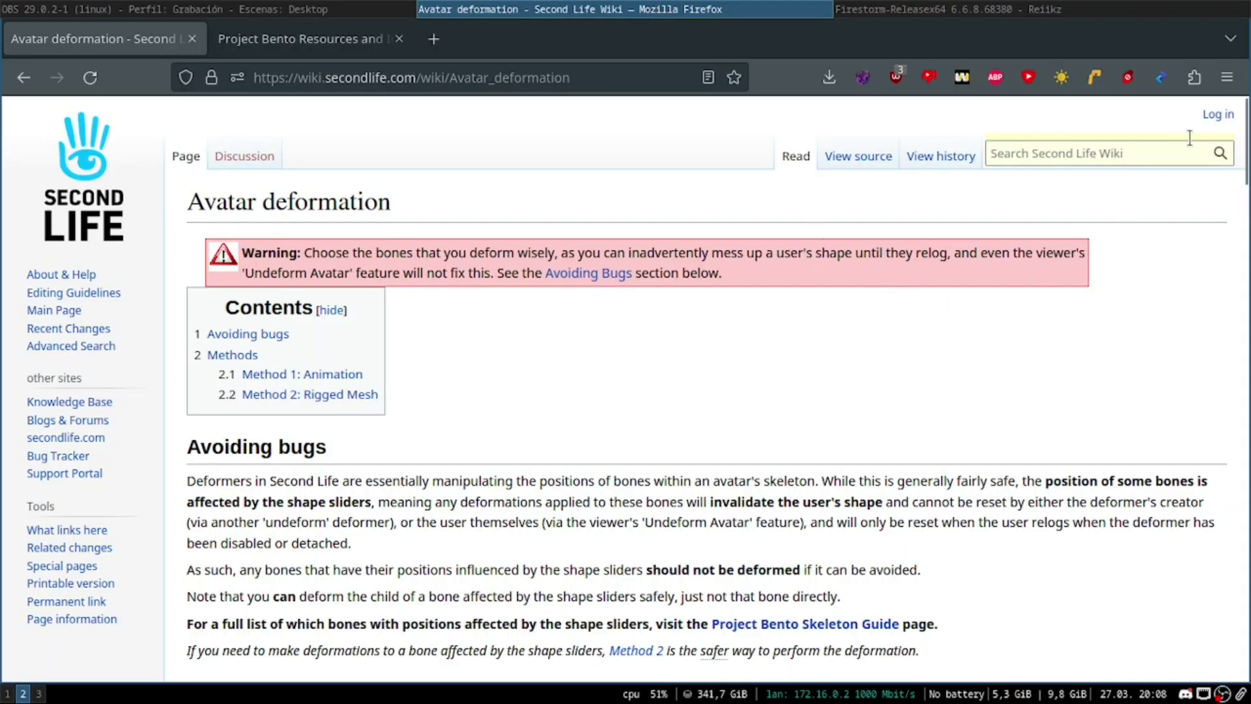
{"action": "left_click_drag", "start_coordinate": [1247, 140], "coordinate": [1247, 222]}
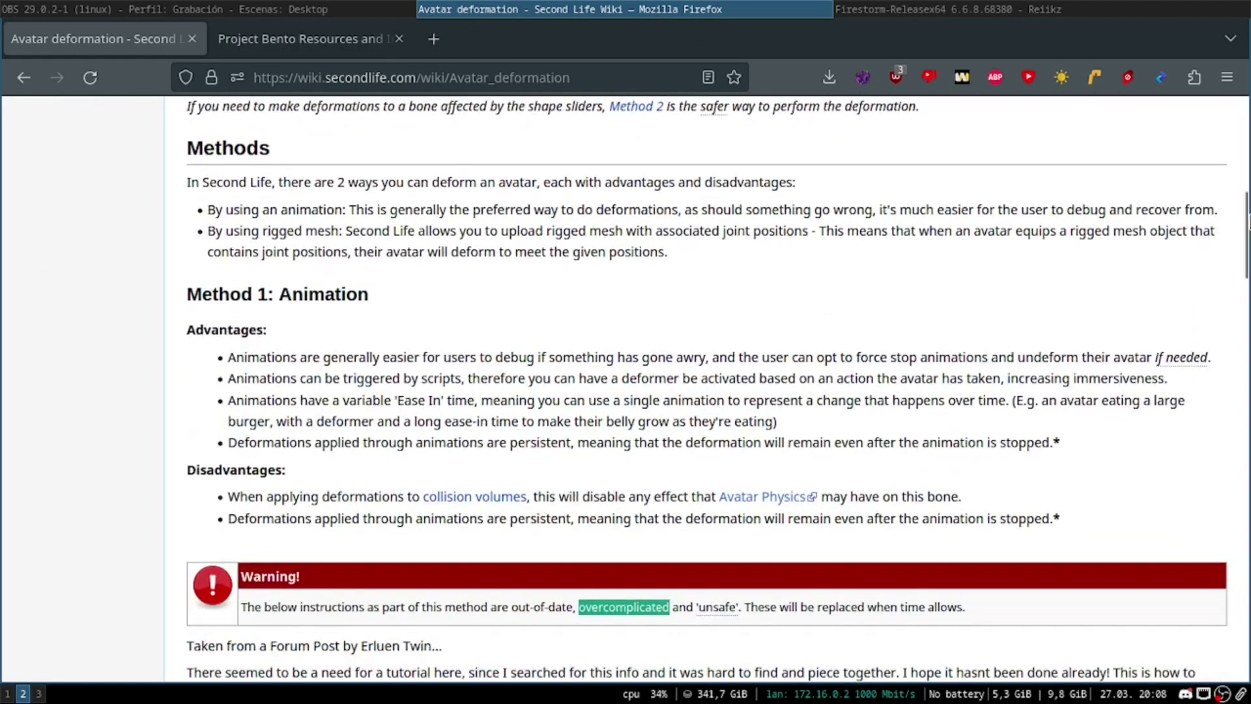
{"action": "left_click_drag", "start_coordinate": [203, 148], "coordinate": [260, 156]}
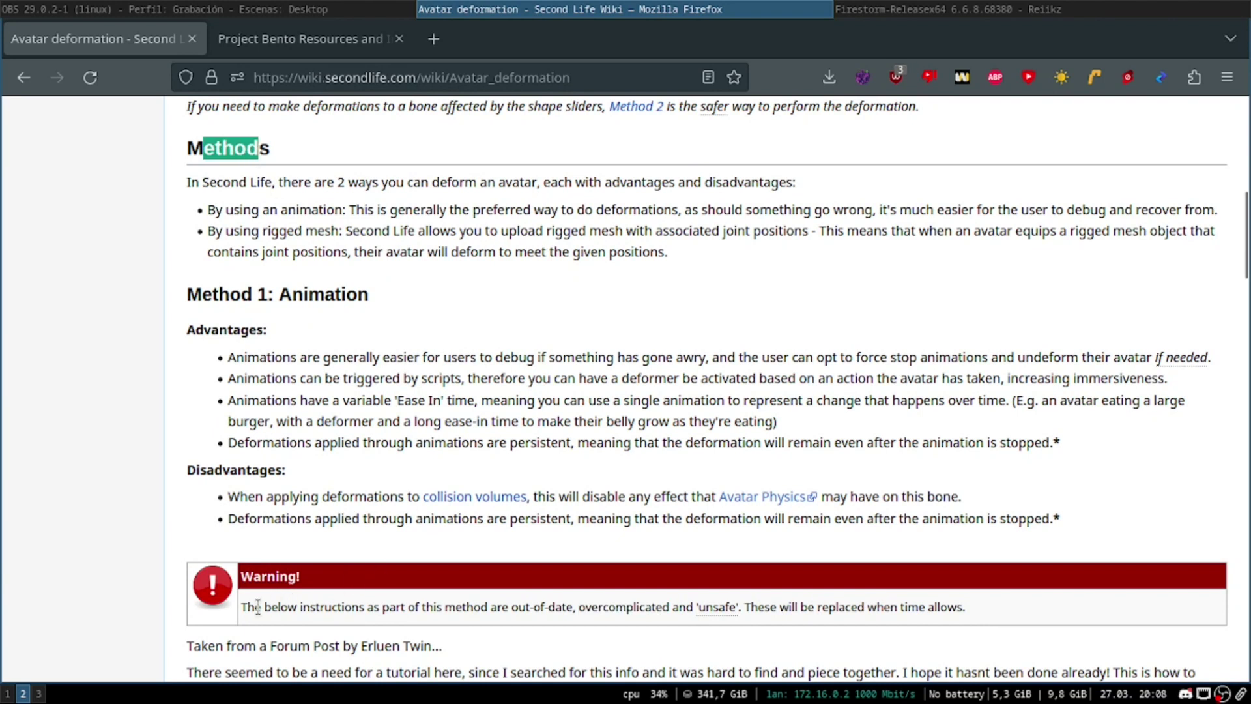
{"action": "left_click_drag", "start_coordinate": [247, 606], "coordinate": [571, 607]}
{"action": "left_click", "coordinate": [513, 607]}
Step: Scroll down to Method 2, glance at the Project Bento Resources tab, then return
{"action": "scroll", "coordinate": [706, 388], "scroll_direction": "down", "scroll_amount": 7}
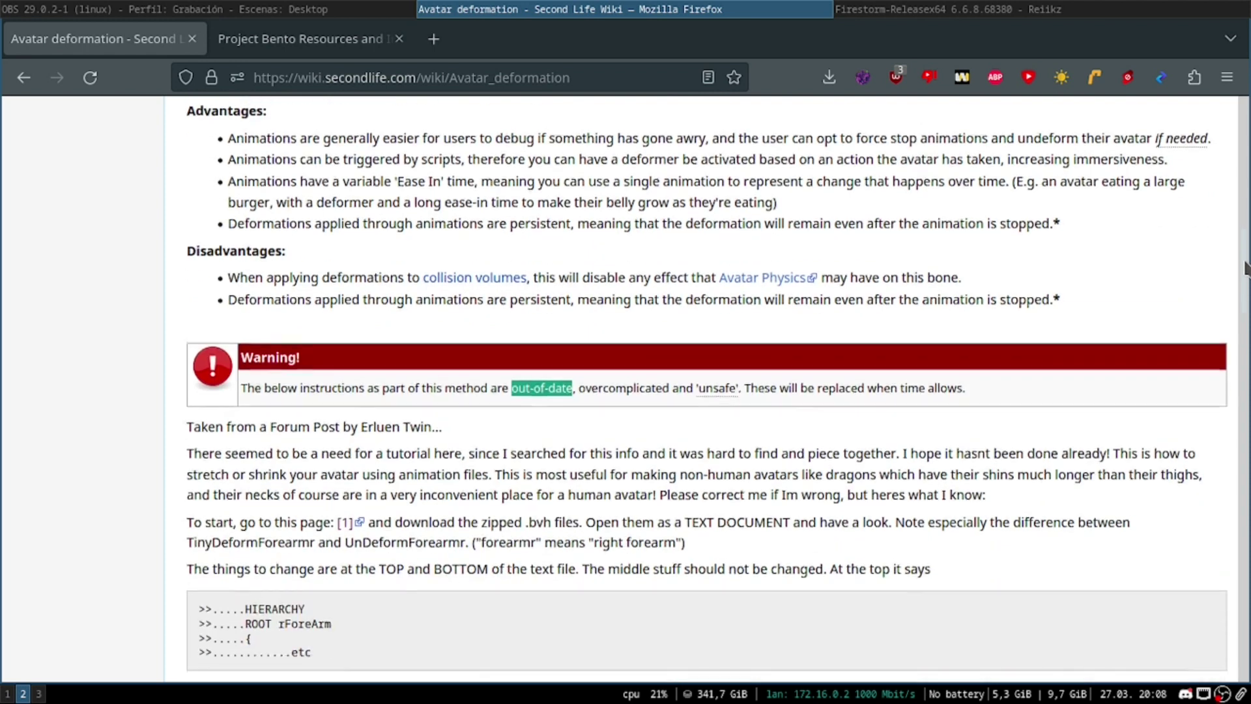
{"action": "scroll", "coordinate": [706, 389], "scroll_direction": "down", "scroll_amount": 6}
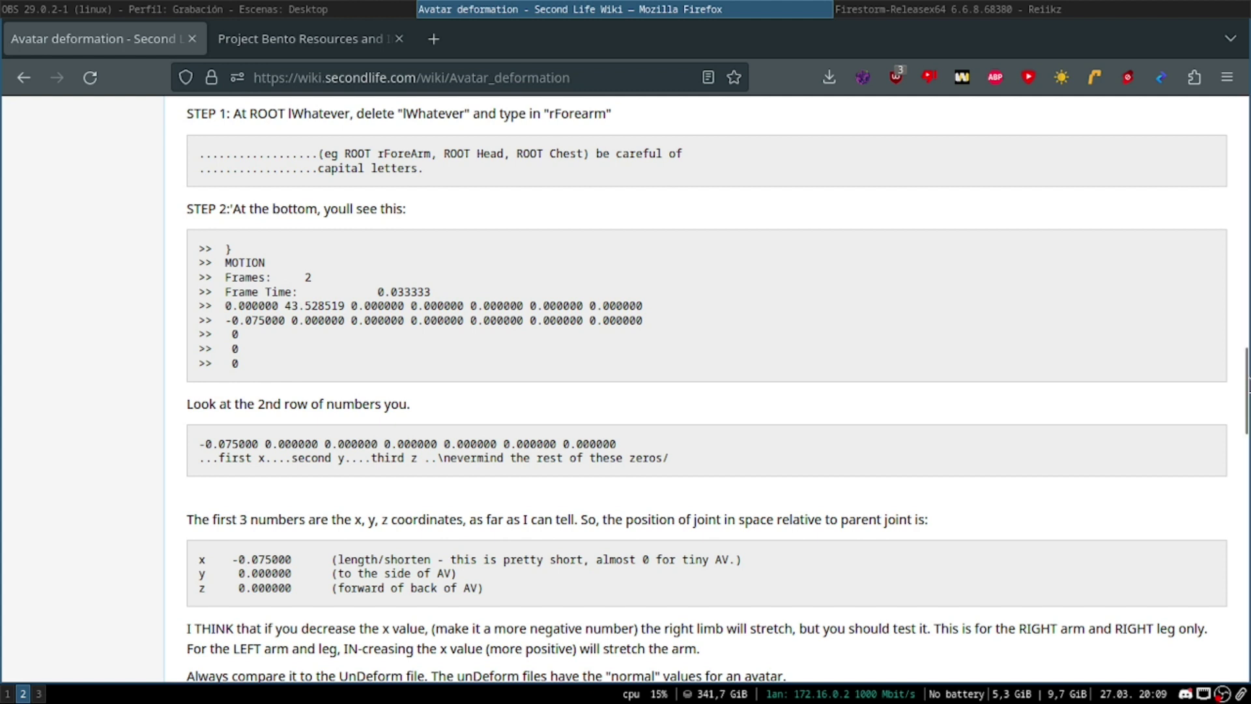
{"action": "left_click_drag", "start_coordinate": [1242, 384], "coordinate": [1249, 608]}
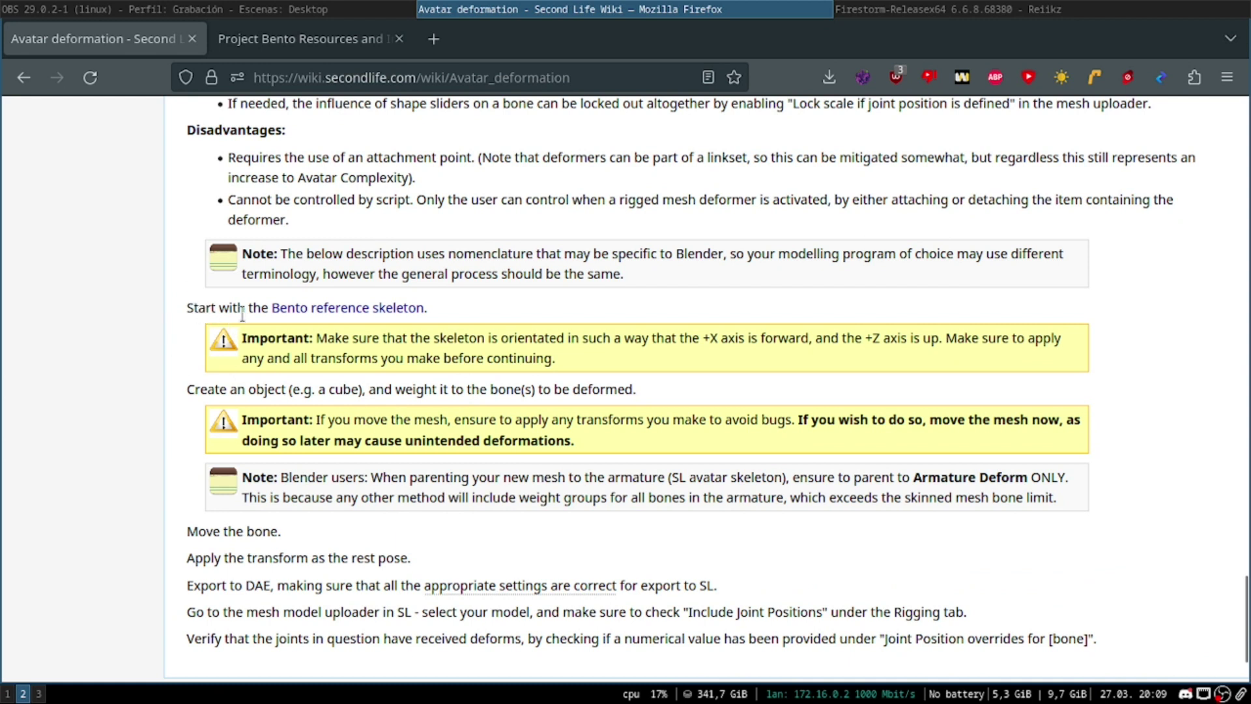
{"action": "key", "text": "ctrl+Tab"}
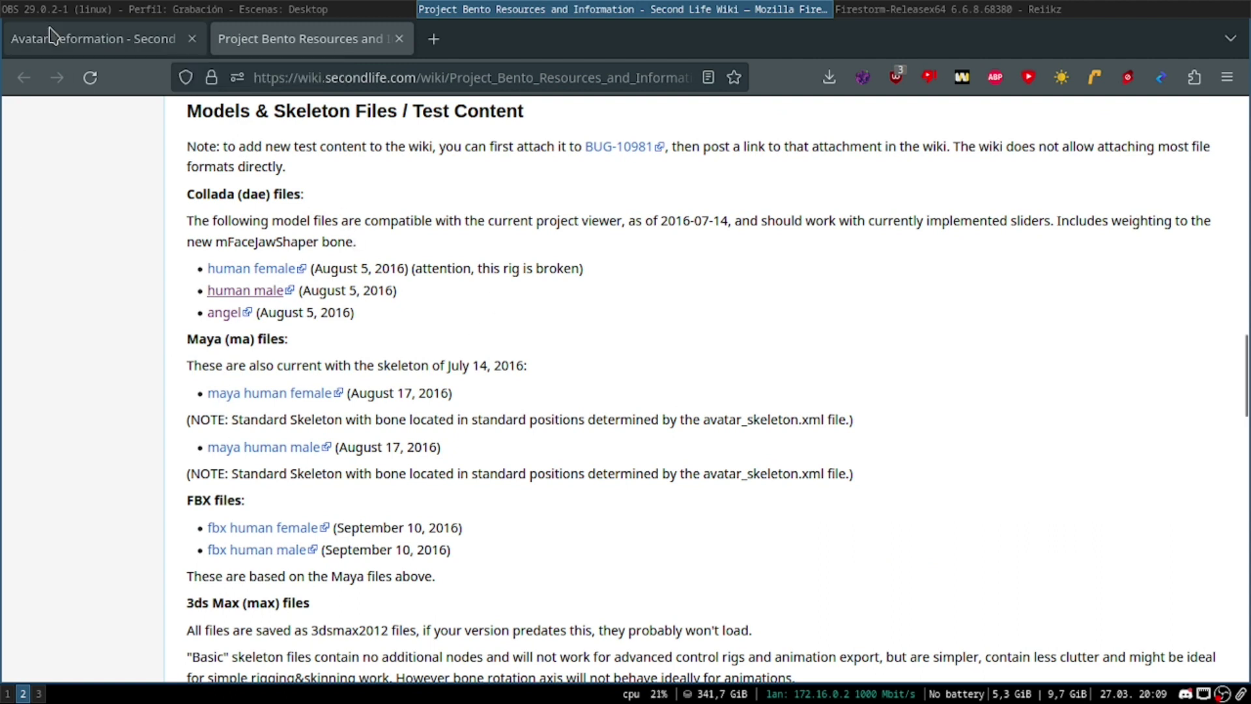
{"action": "left_click", "coordinate": [74, 47]}
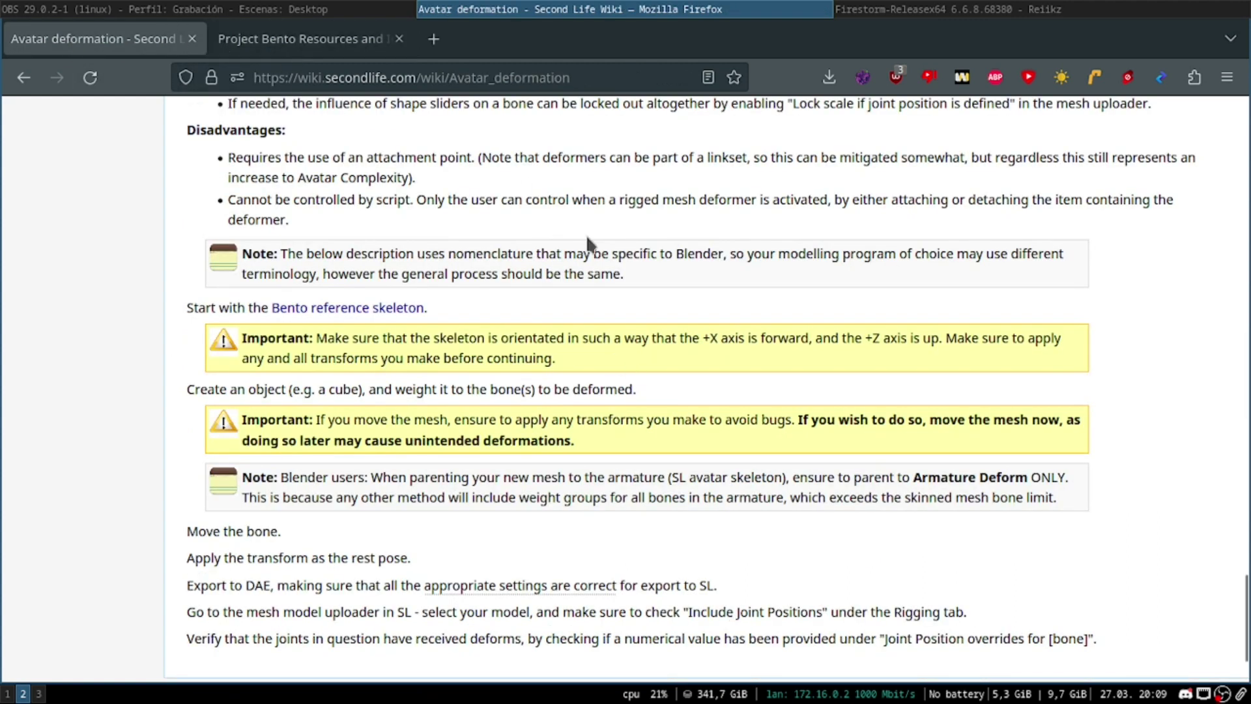
Step: In Blender, dismiss the splash screen and delete the default cube
{"action": "key", "text": "super+3"}
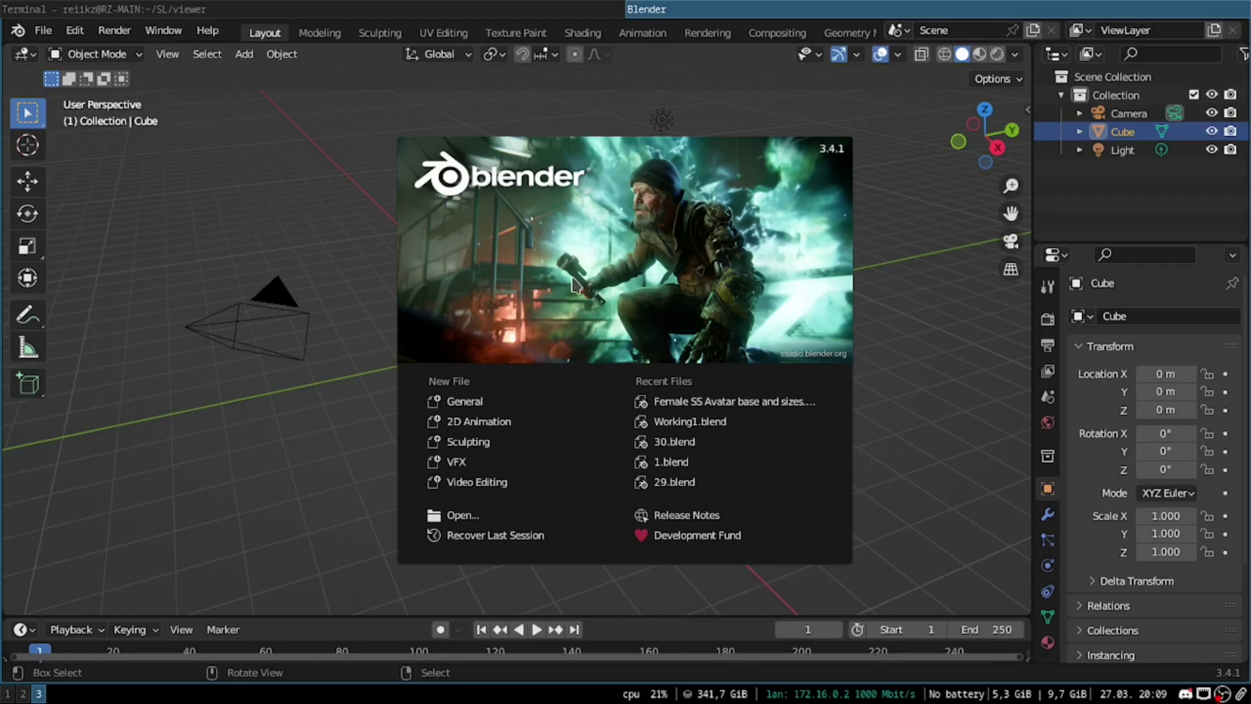
{"action": "left_click", "coordinate": [480, 403]}
{"action": "key", "text": "x"}
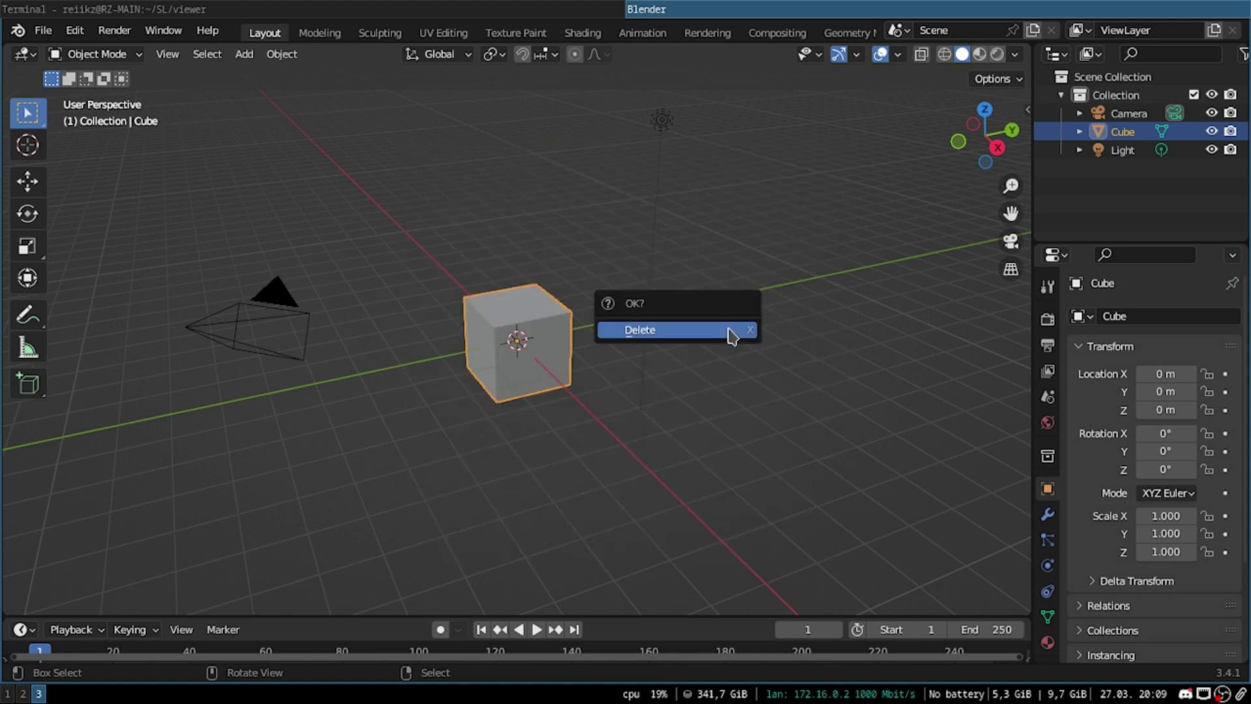
{"action": "left_click", "coordinate": [730, 334]}
Step: Start a Collada (.dae) import and browse to the MainStorage/YouTube folder
{"action": "left_click", "coordinate": [43, 30]}
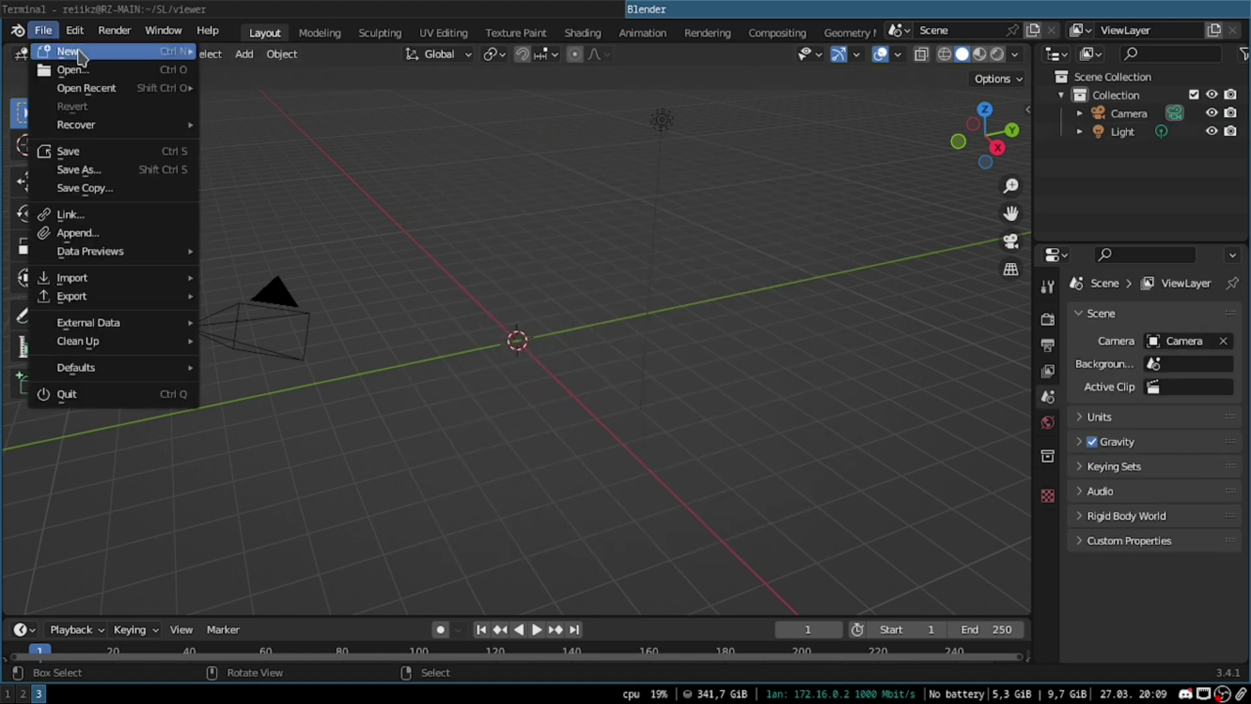
{"action": "mouse_move", "coordinate": [124, 279]}
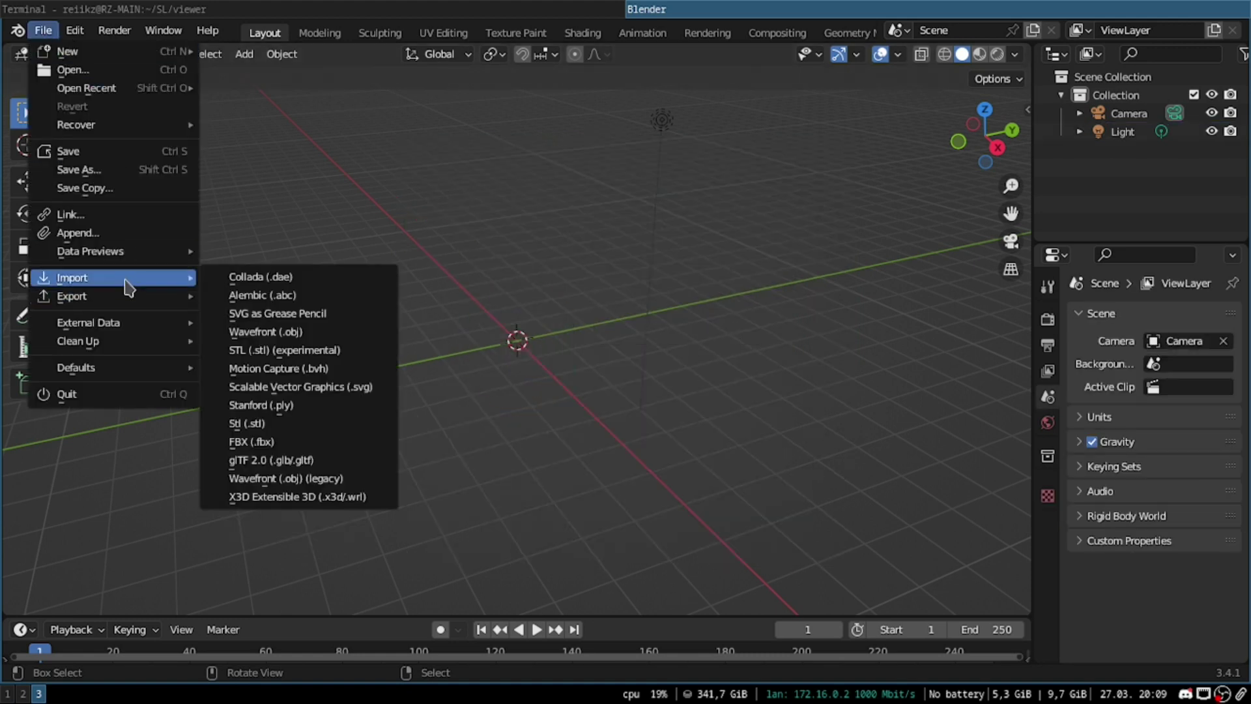
{"action": "left_click", "coordinate": [281, 283]}
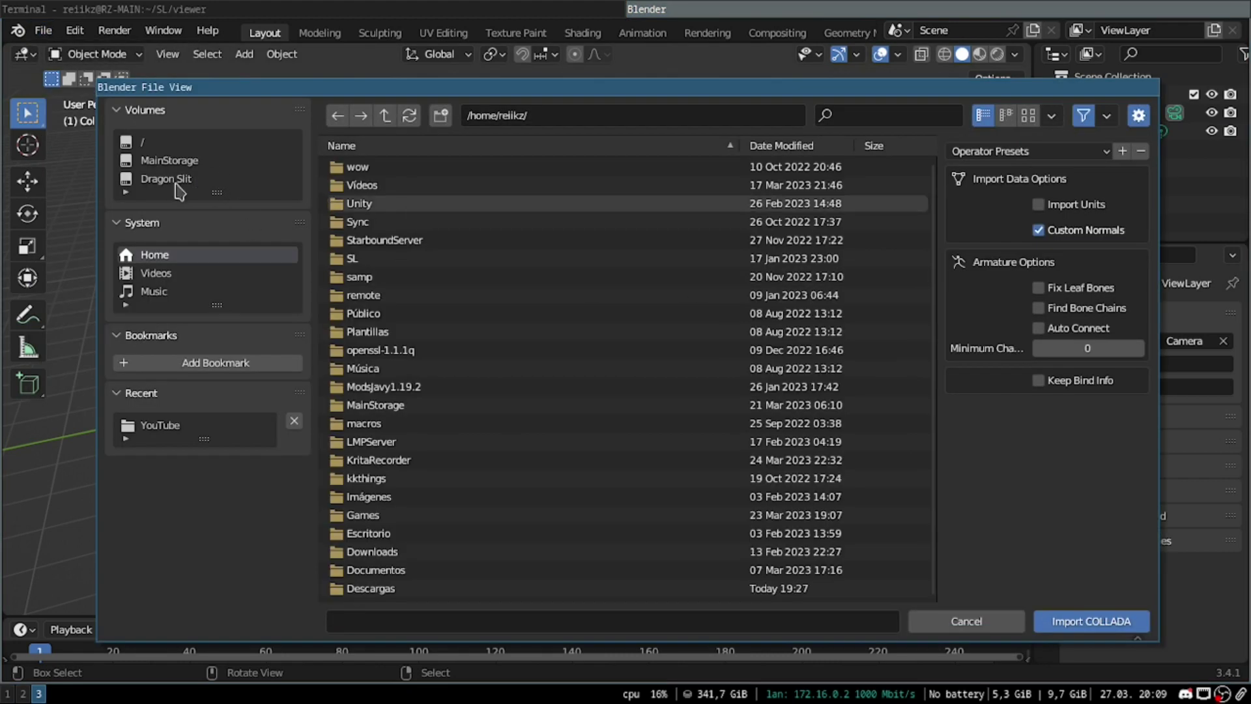
{"action": "left_click", "coordinate": [171, 161]}
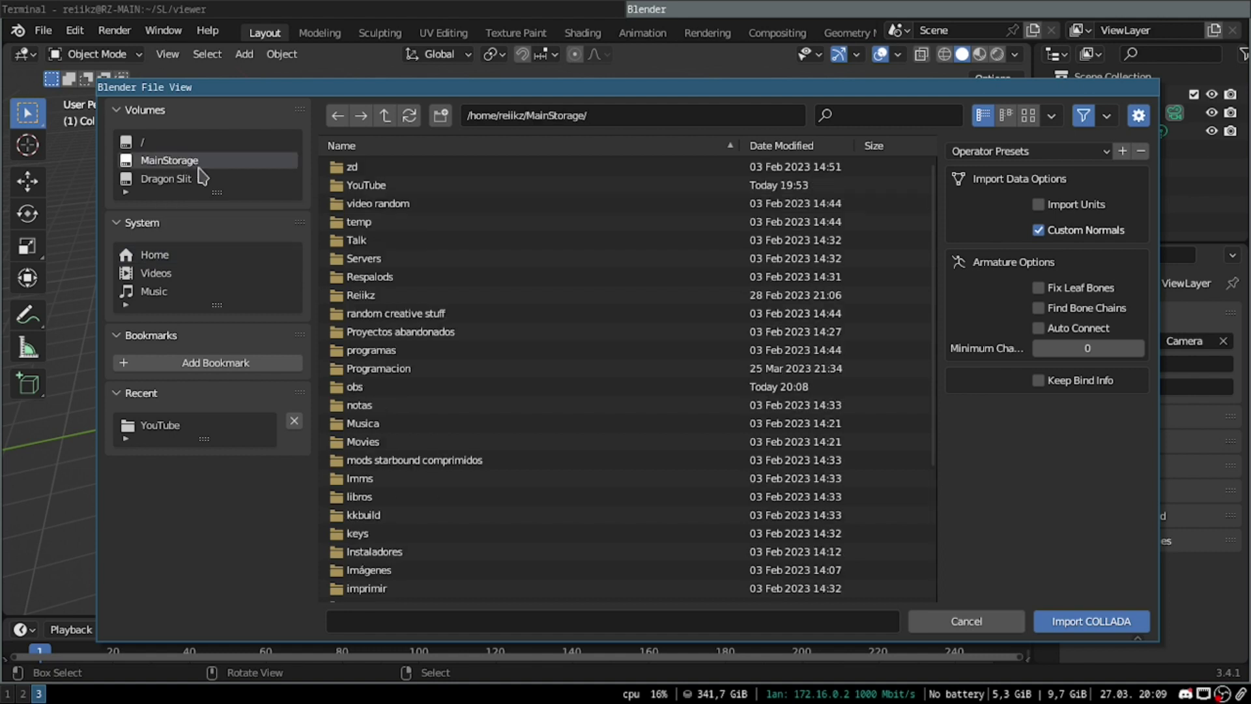
{"action": "left_click", "coordinate": [386, 188]}
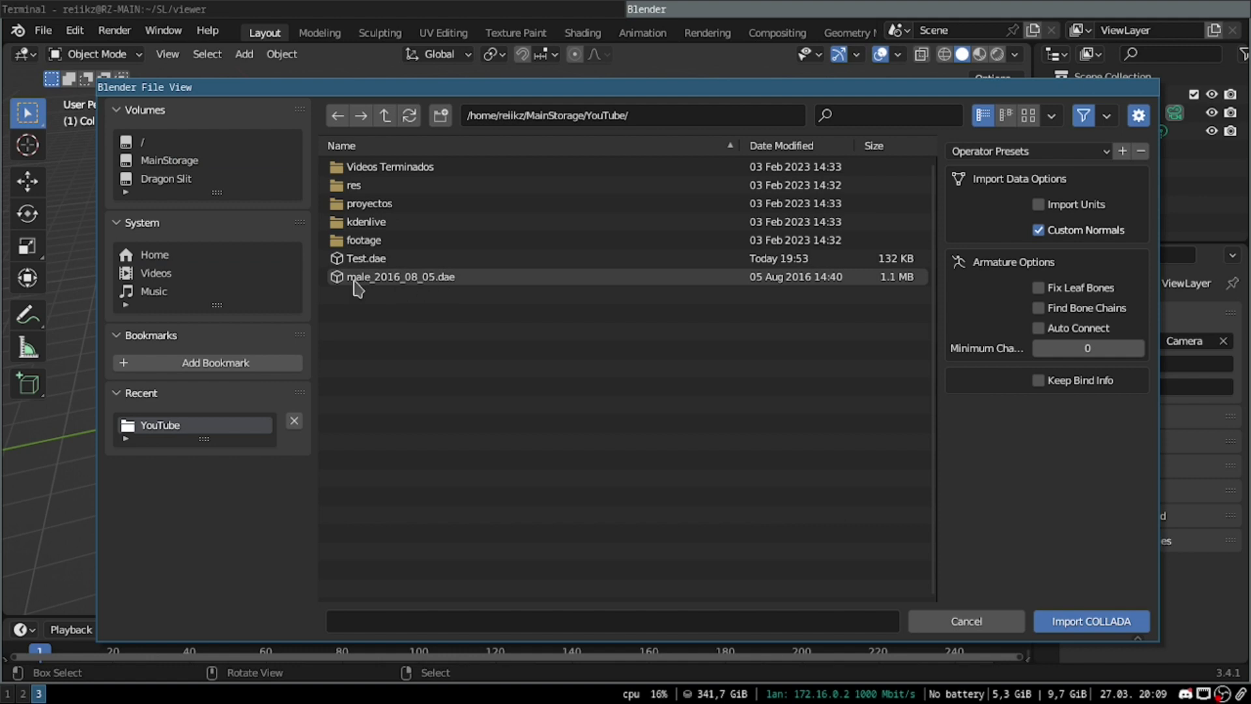
Step: Import male_2016_08_05.dae and orbit the view to face the T-posed avatar
{"action": "left_click", "coordinate": [461, 287]}
{"action": "double_click", "coordinate": [460, 287]}
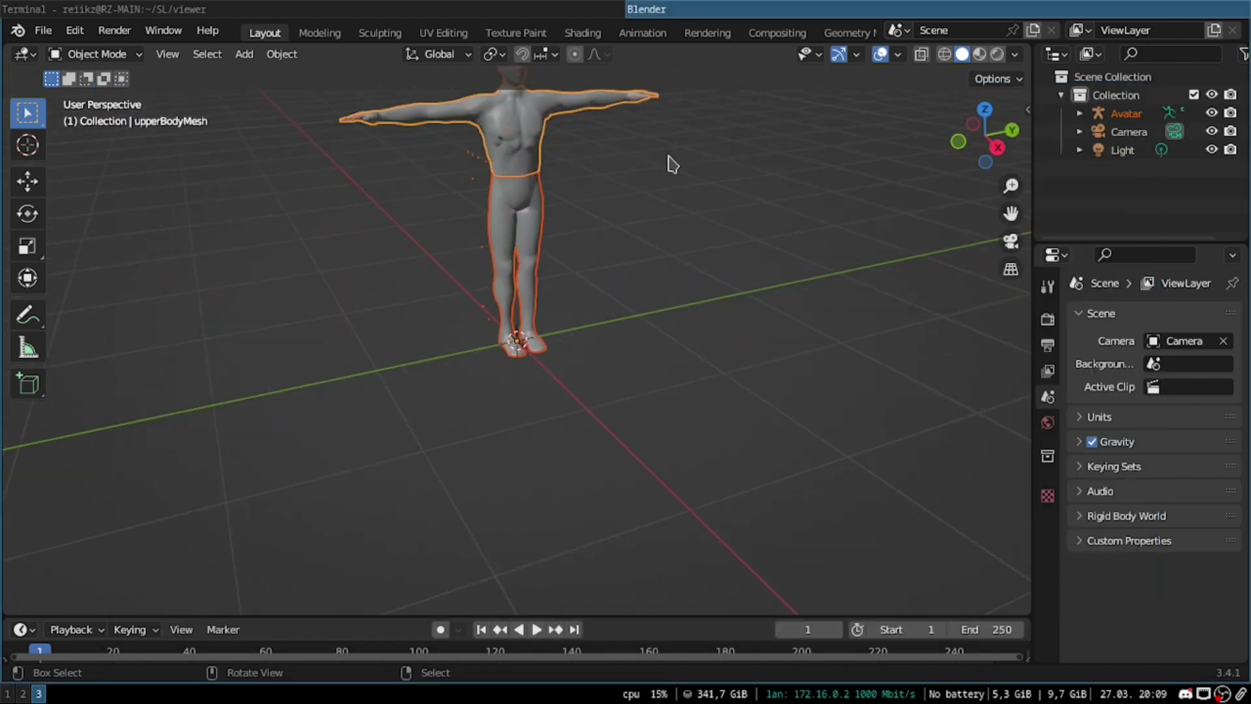
{"action": "middle_click_drag", "start_coordinate": [678, 144], "coordinate": [712, 215]}
{"action": "scroll", "coordinate": [726, 204], "scroll_direction": "up", "scroll_amount": 4}
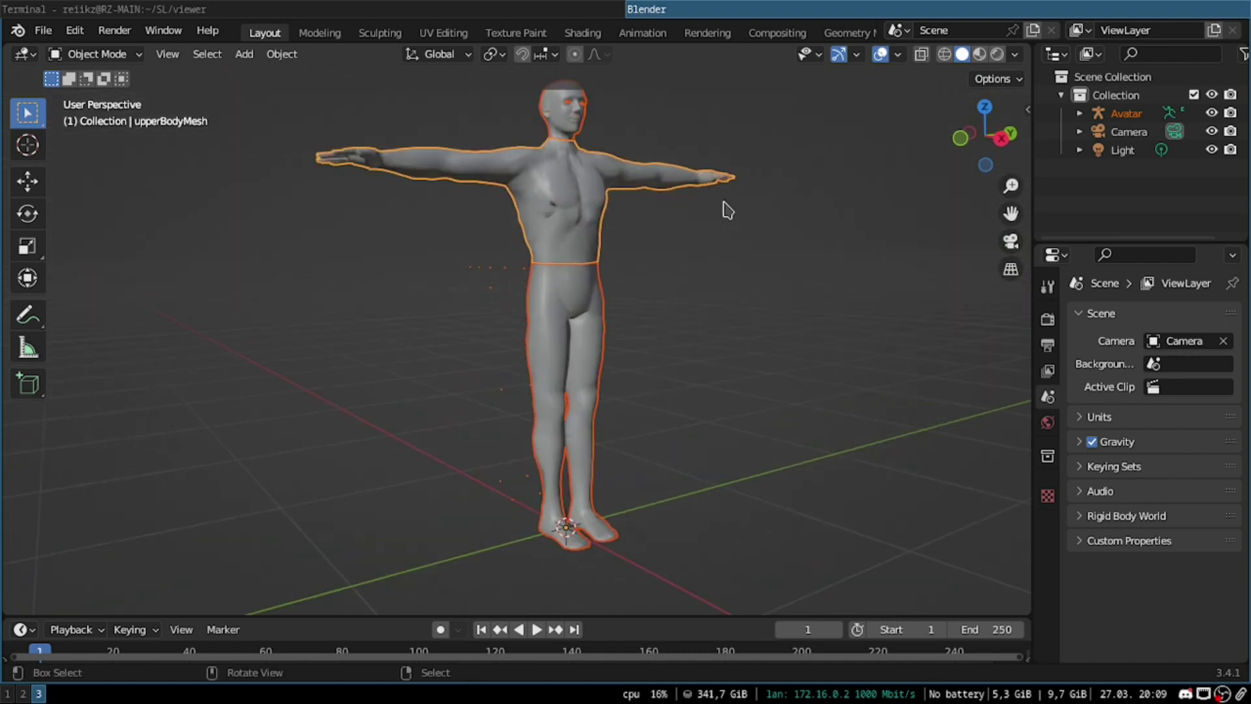
{"action": "scroll", "coordinate": [678, 293], "scroll_direction": "down", "scroll_amount": 4}
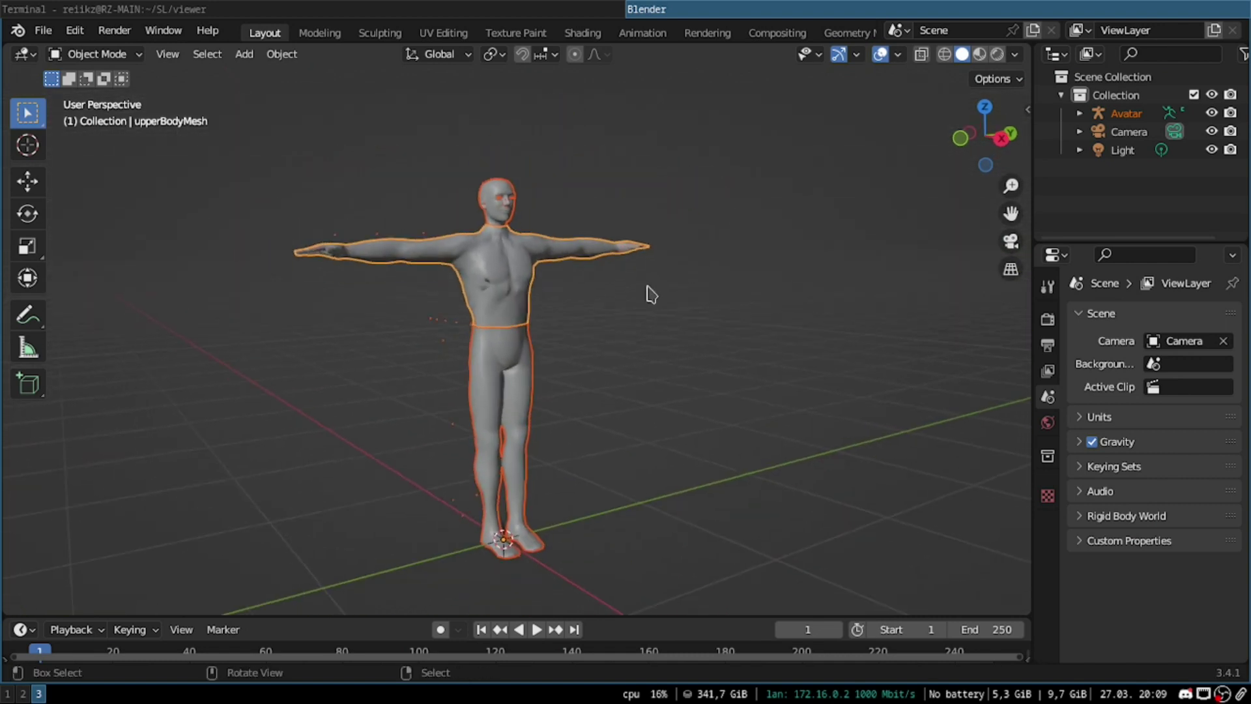
Step: Expand Avatar > mPelvis in the Outliner and select the mSpine1 bone
{"action": "left_click_drag", "start_coordinate": [1027, 157], "coordinate": [1013, 157]}
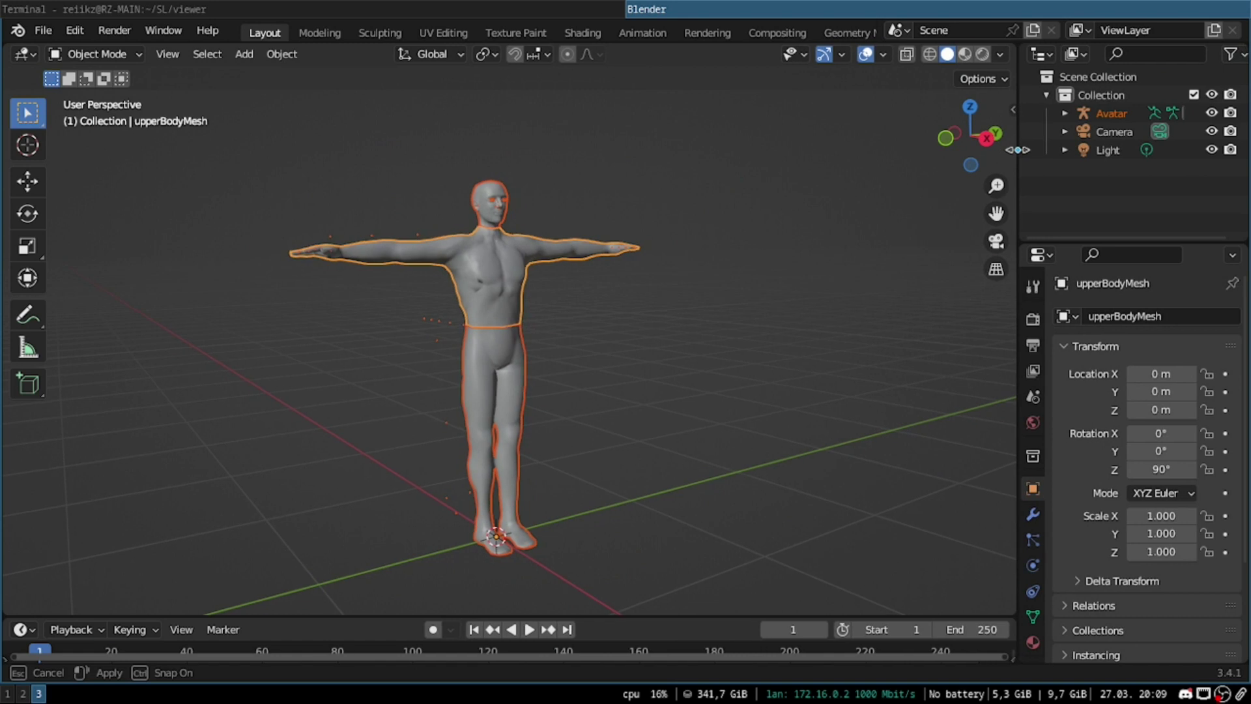
{"action": "left_click", "coordinate": [1065, 113]}
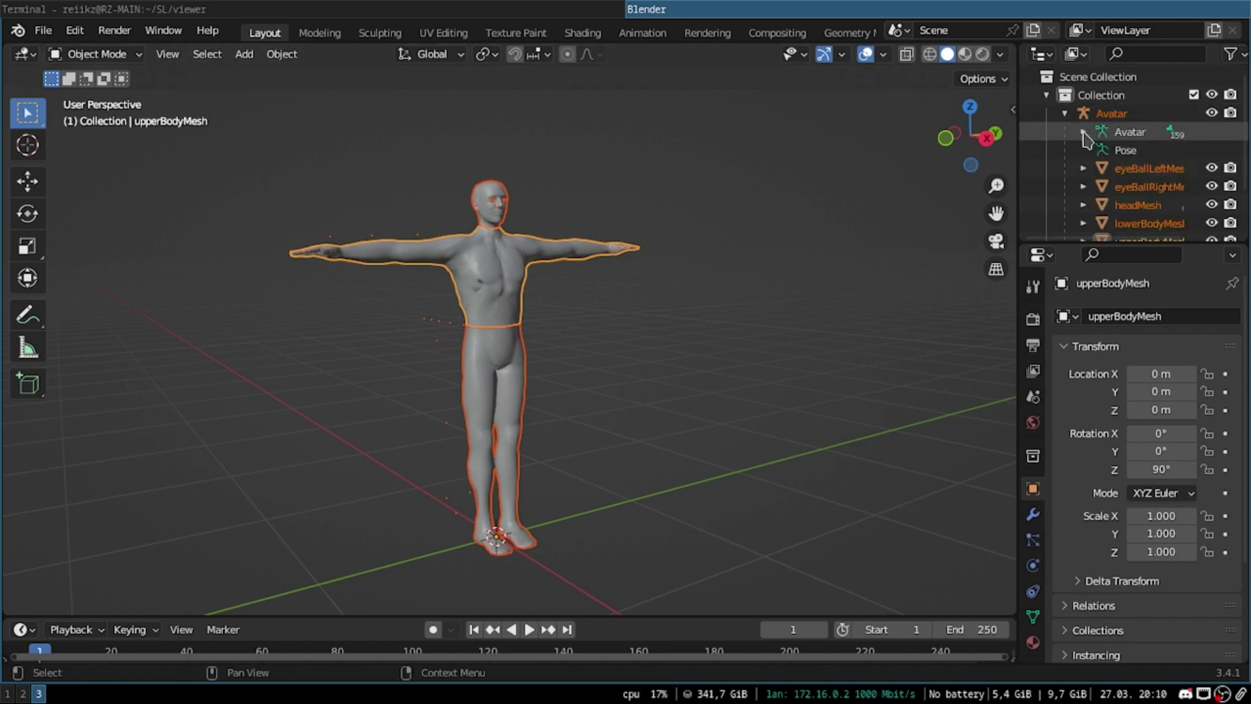
{"action": "left_click", "coordinate": [1083, 132]}
{"action": "left_click_drag", "start_coordinate": [1018, 157], "coordinate": [970, 157]}
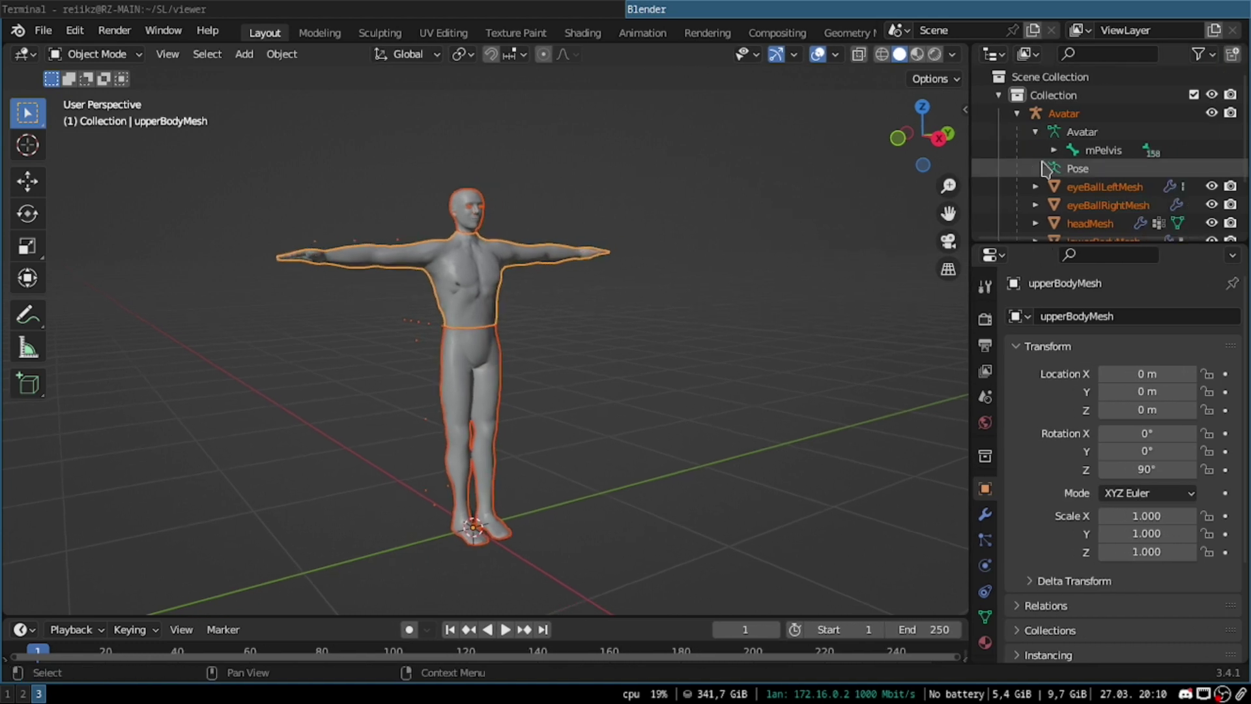
{"action": "left_click", "coordinate": [1053, 150]}
{"action": "scroll", "coordinate": [1108, 171], "scroll_direction": "down", "scroll_amount": 4}
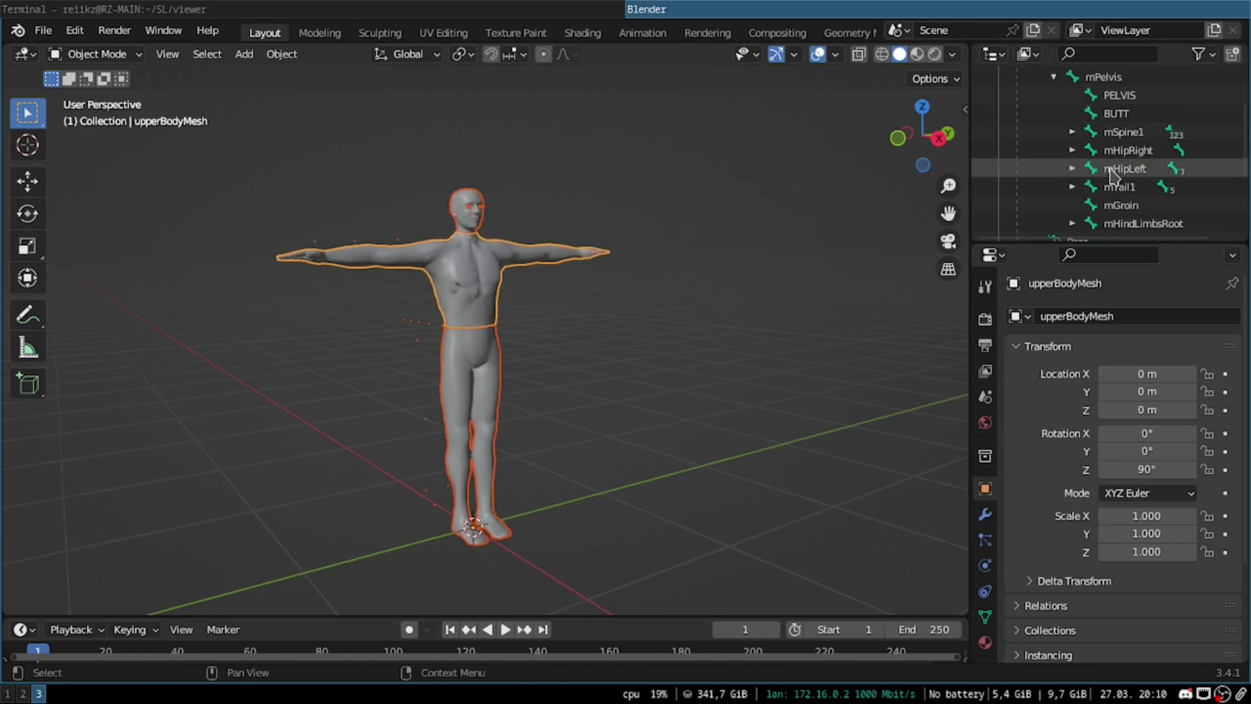
{"action": "left_click", "coordinate": [1119, 134]}
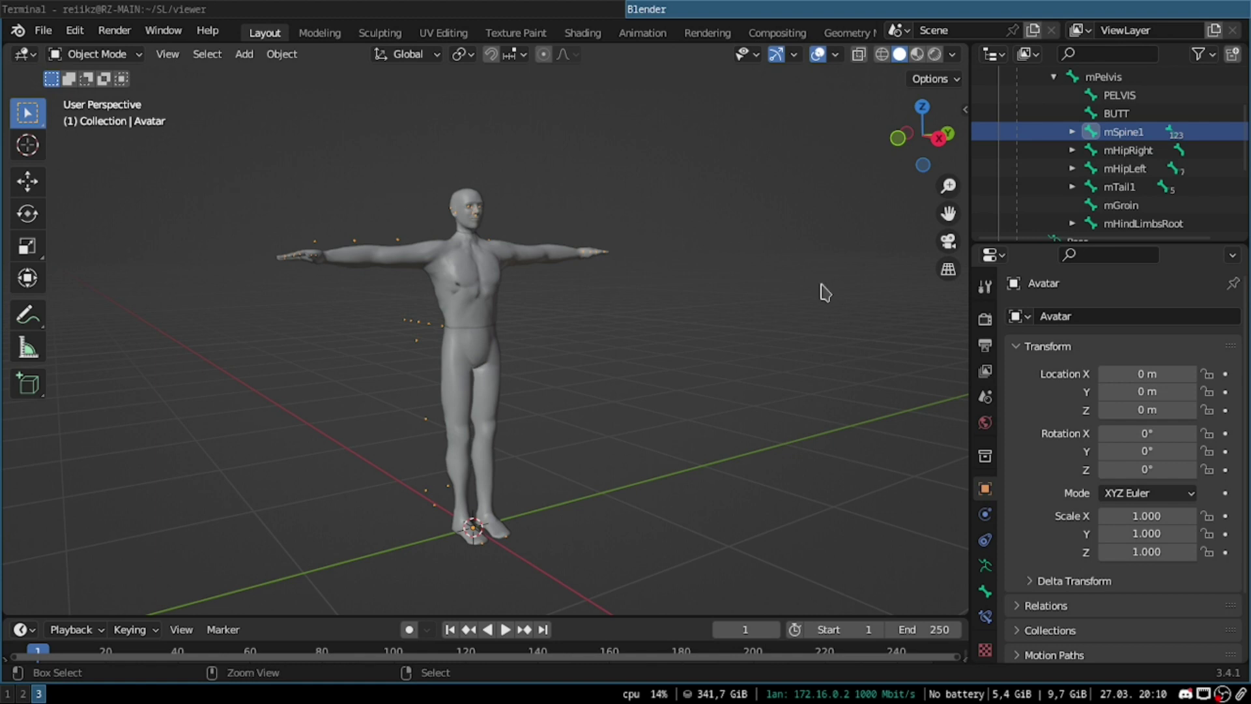
Step: Switch the armature to Pose Mode and expand mPelvis in the pose hierarchy
{"action": "key", "text": "ctrl+Tab"}
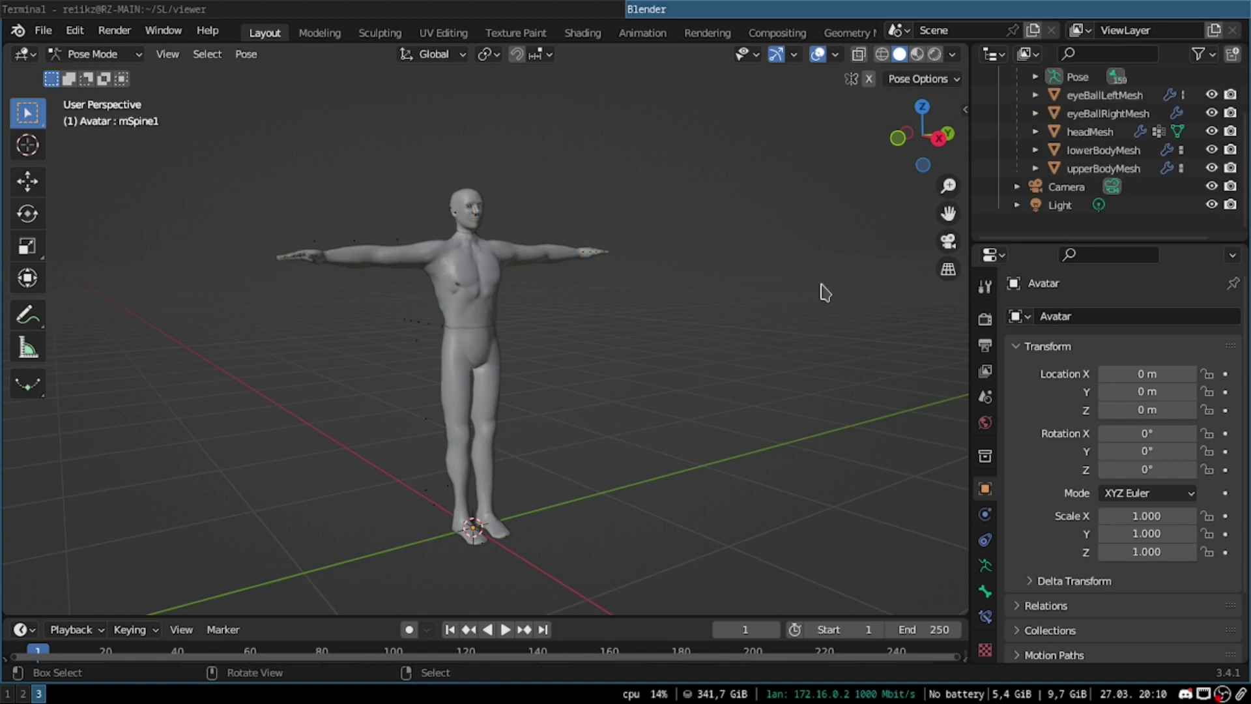
{"action": "scroll", "coordinate": [1094, 153], "scroll_direction": "up", "scroll_amount": 3}
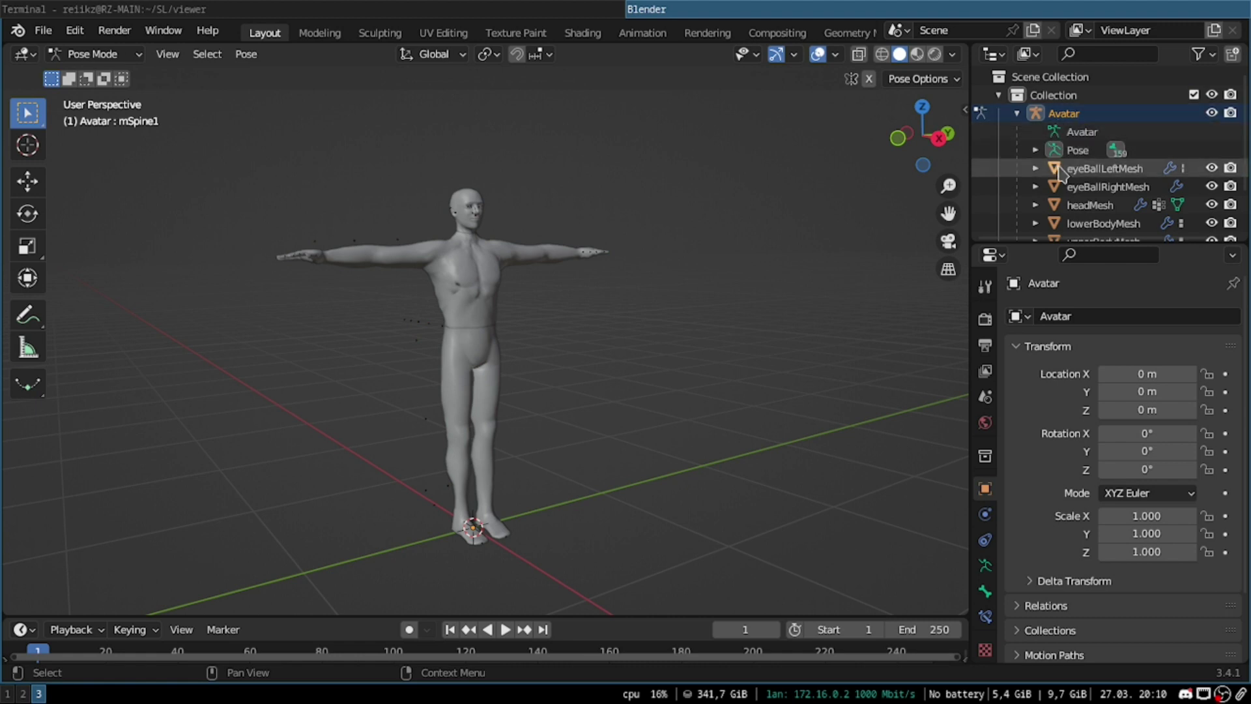
{"action": "left_click", "coordinate": [1036, 150]}
{"action": "left_click", "coordinate": [1054, 168]}
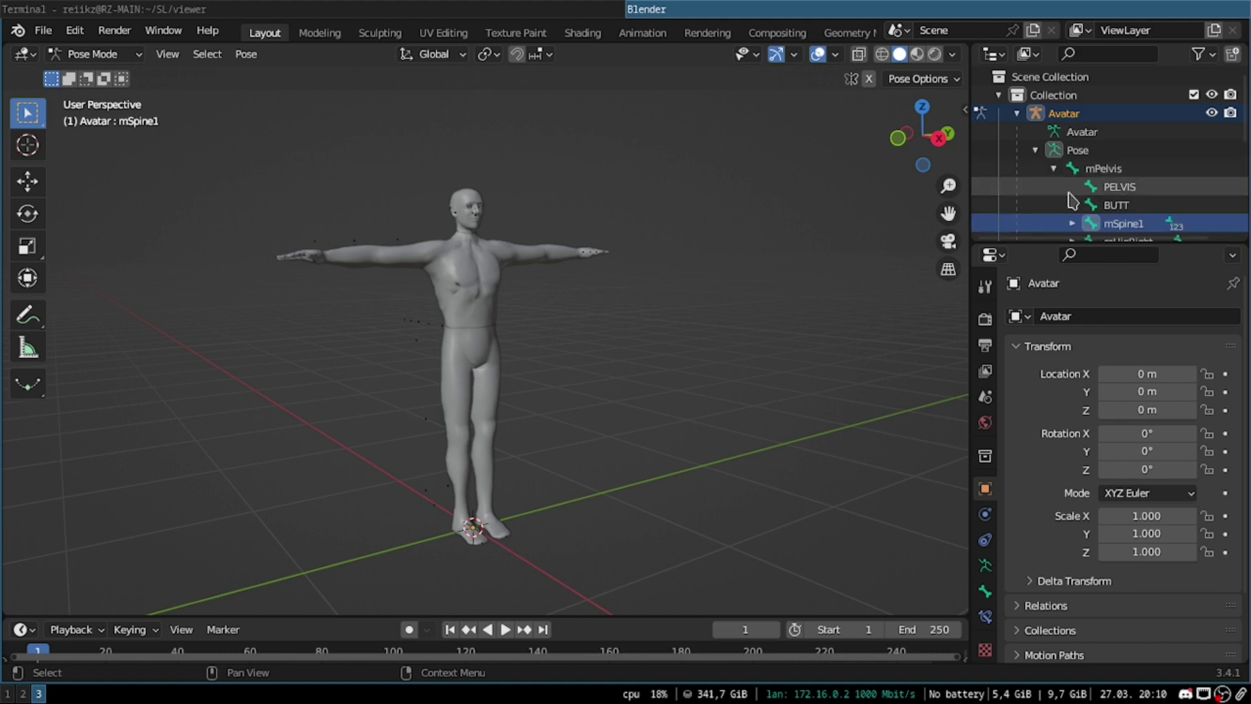
{"action": "scroll", "coordinate": [1069, 200], "scroll_direction": "down", "scroll_amount": 3}
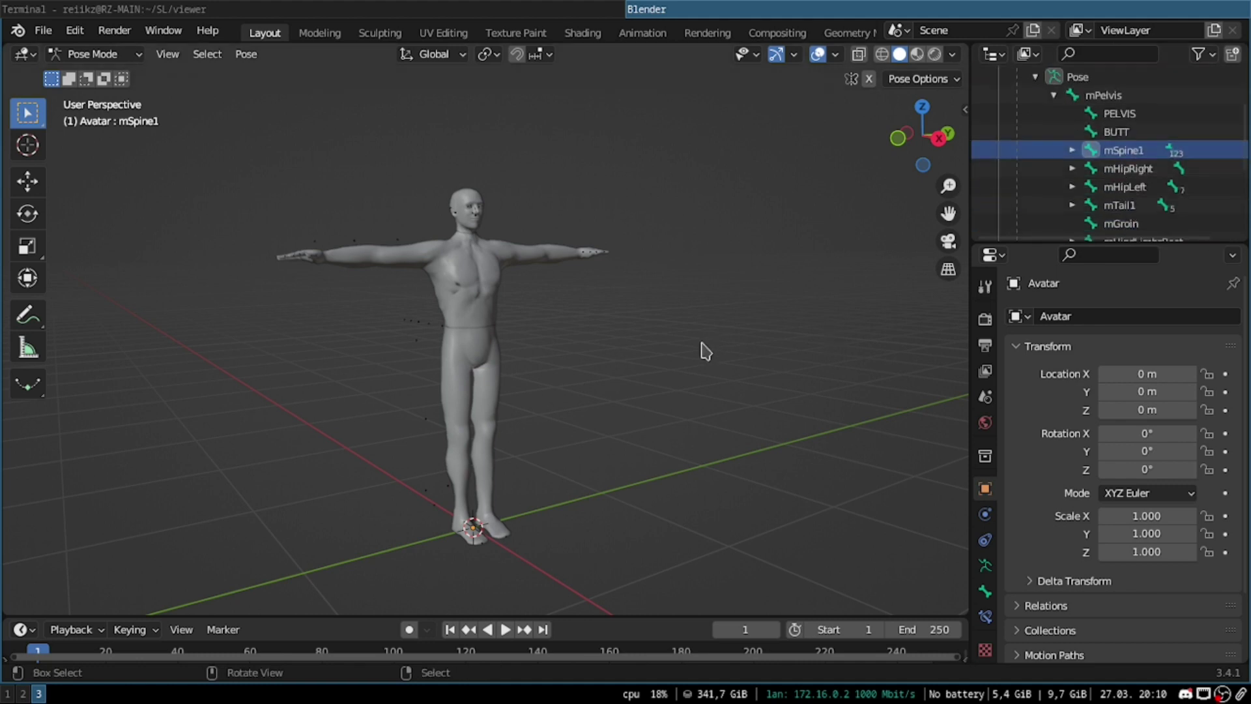
Step: Move mSpine1 upward along Z, frame the stretched avatar, and select the Pose entry
{"action": "key", "text": "g"}
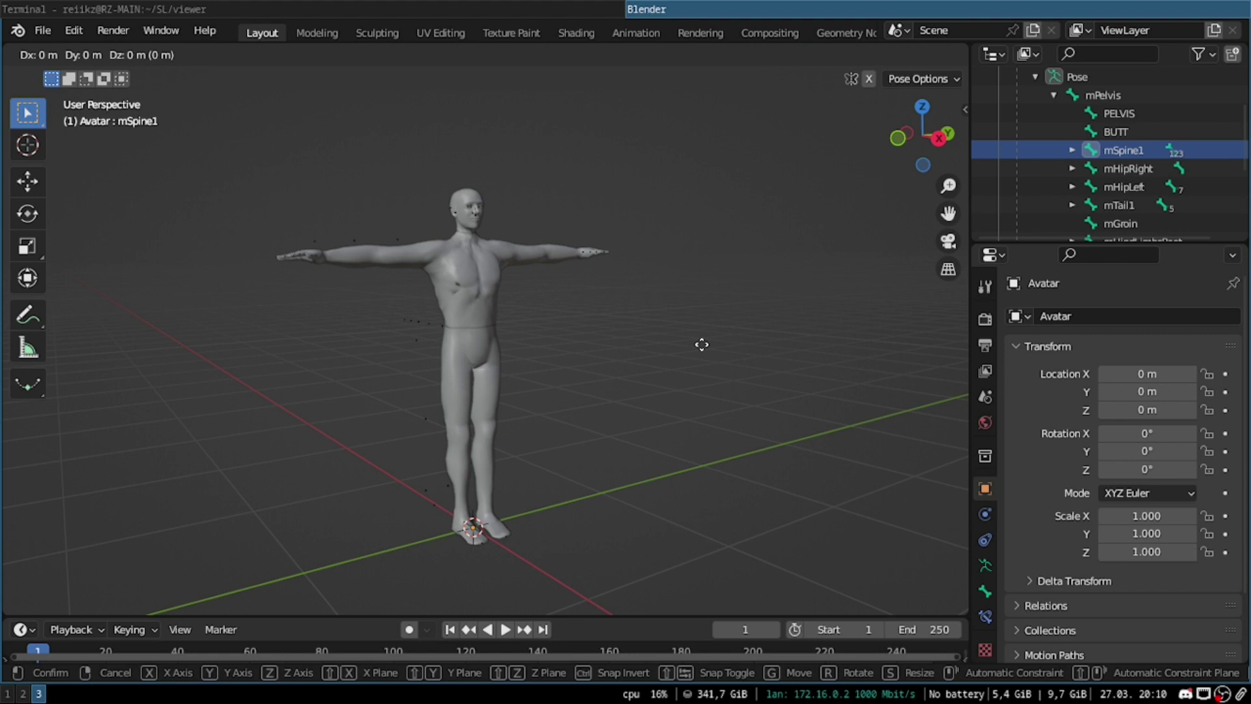
{"action": "key", "text": "z"}
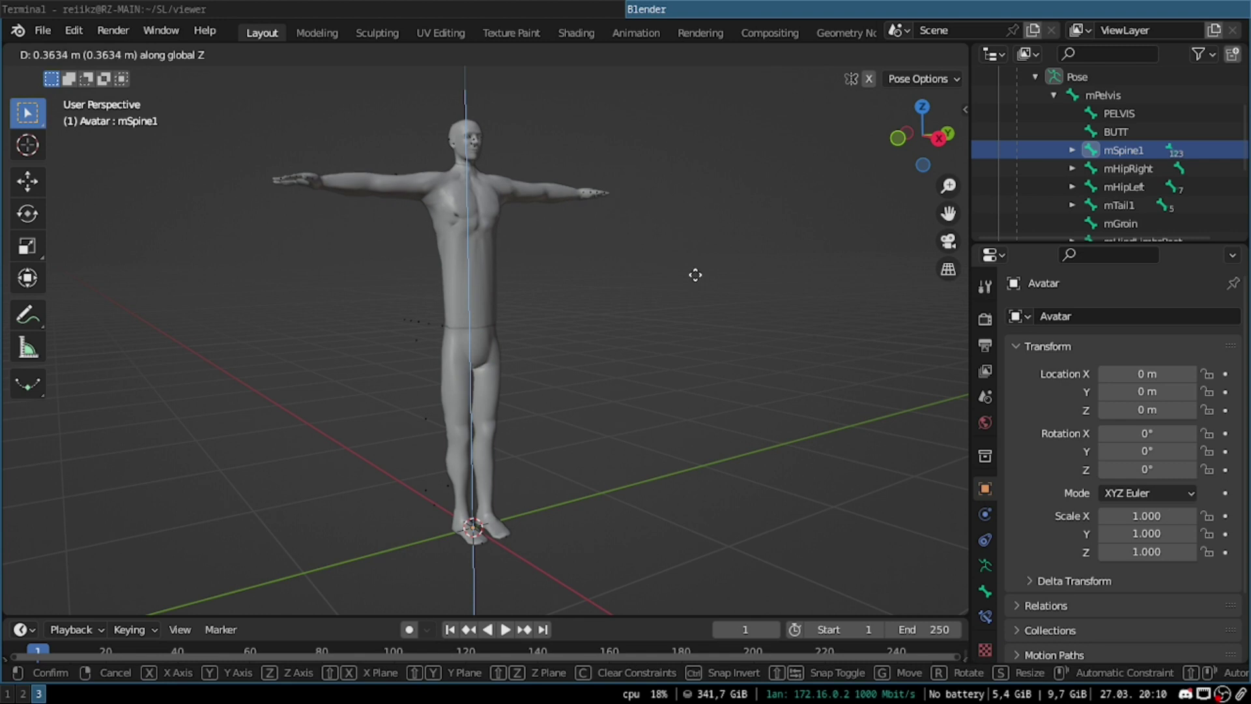
{"action": "type", "text": "1"}
{"action": "left_click", "coordinate": [695, 336]}
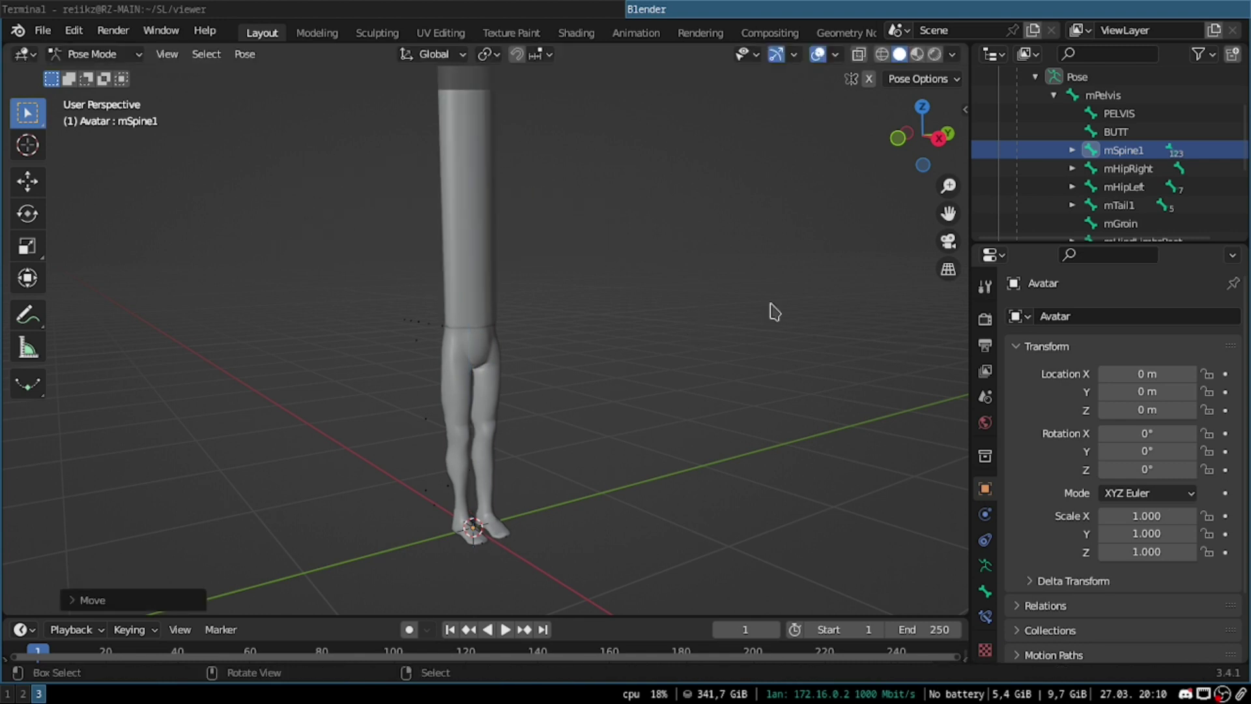
{"action": "scroll", "coordinate": [772, 311], "scroll_direction": "down", "scroll_amount": 2}
{"action": "middle_click_drag", "start_coordinate": [623, 195], "coordinate": [606, 313], "text": "shift"}
{"action": "middle_click_drag", "start_coordinate": [595, 381], "coordinate": [615, 351], "text": "shift"}
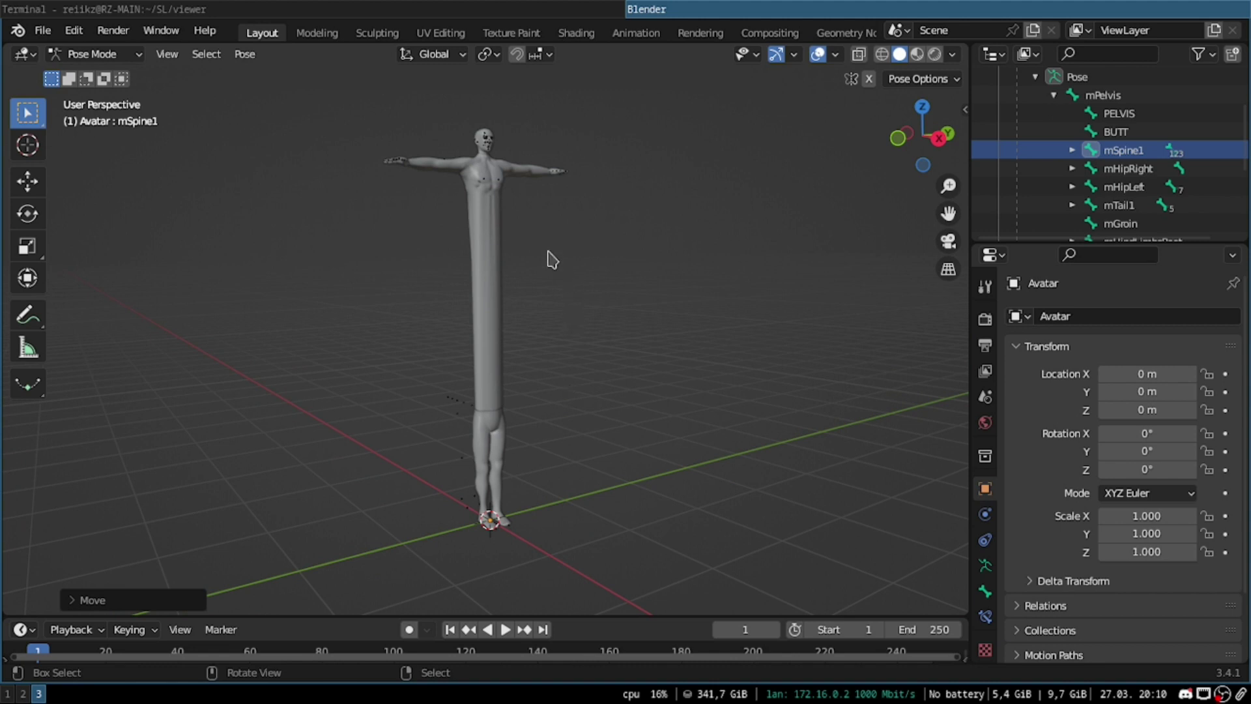
{"action": "scroll", "coordinate": [1131, 159], "scroll_direction": "up", "scroll_amount": 4}
{"action": "left_click", "coordinate": [1131, 158]}
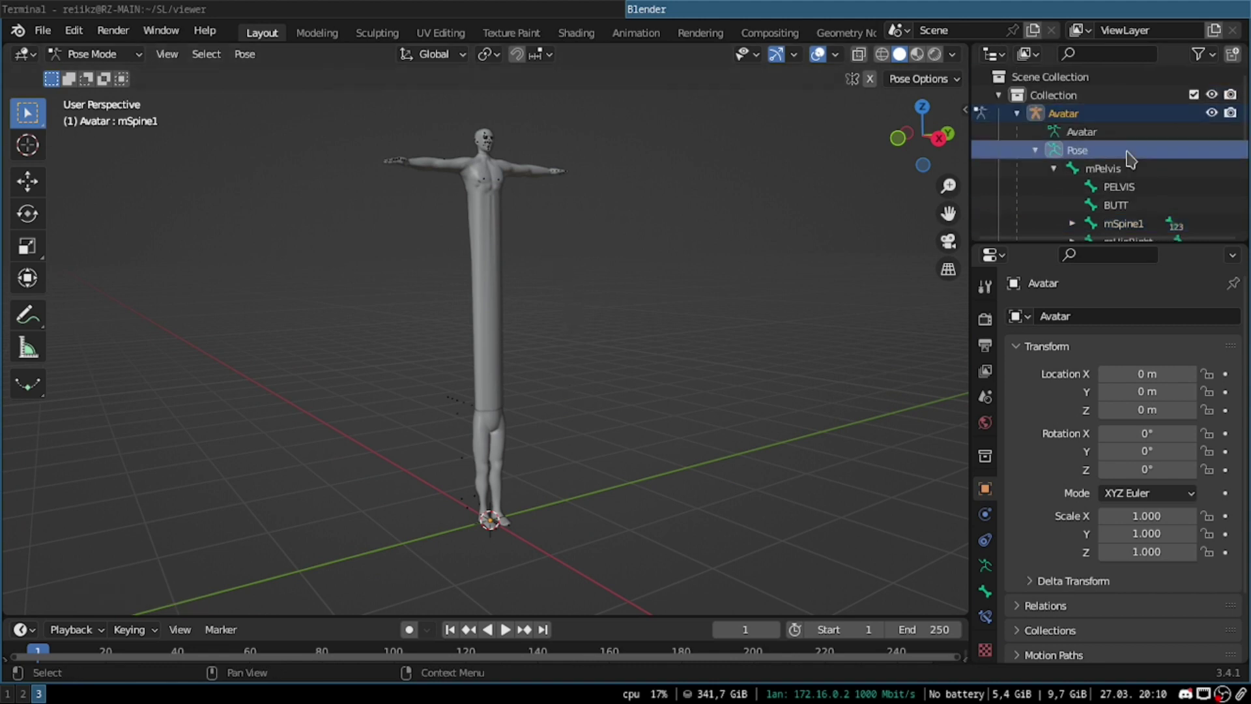
Step: Select all bones, Apply Pose as Rest Pose with Ctrl+A, and return to Object Mode
{"action": "key", "text": "a"}
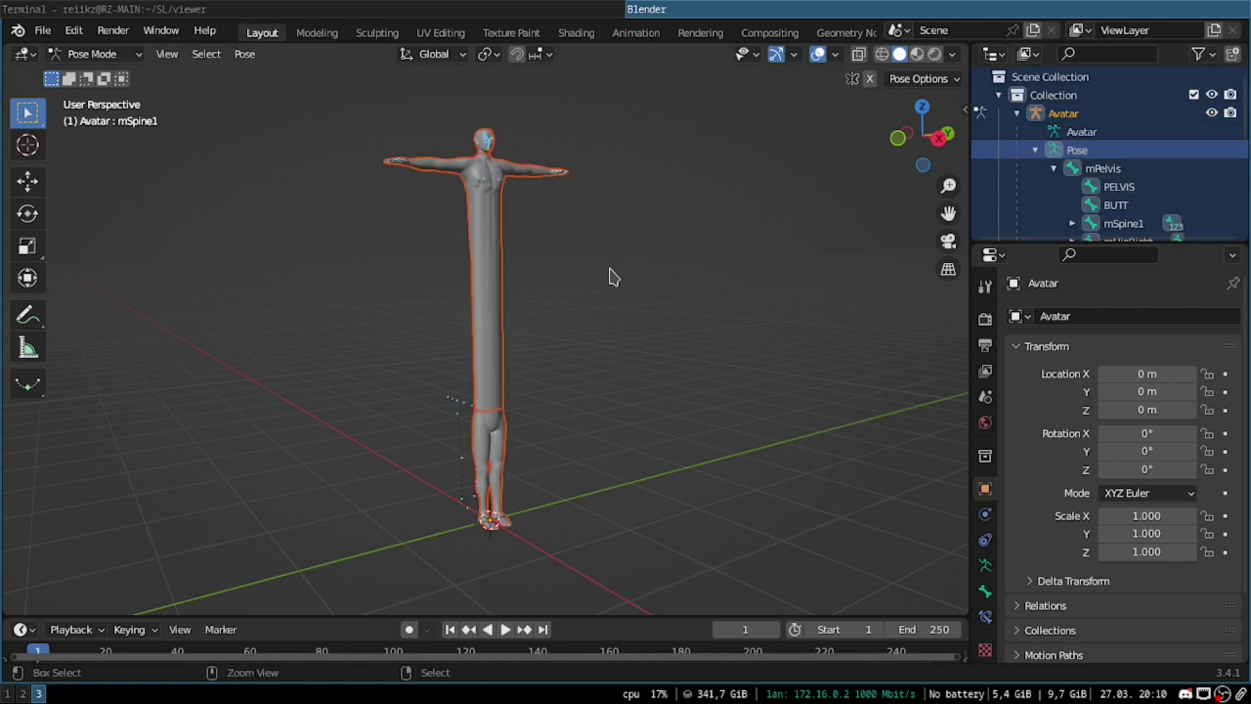
{"action": "key", "text": "ctrl+a"}
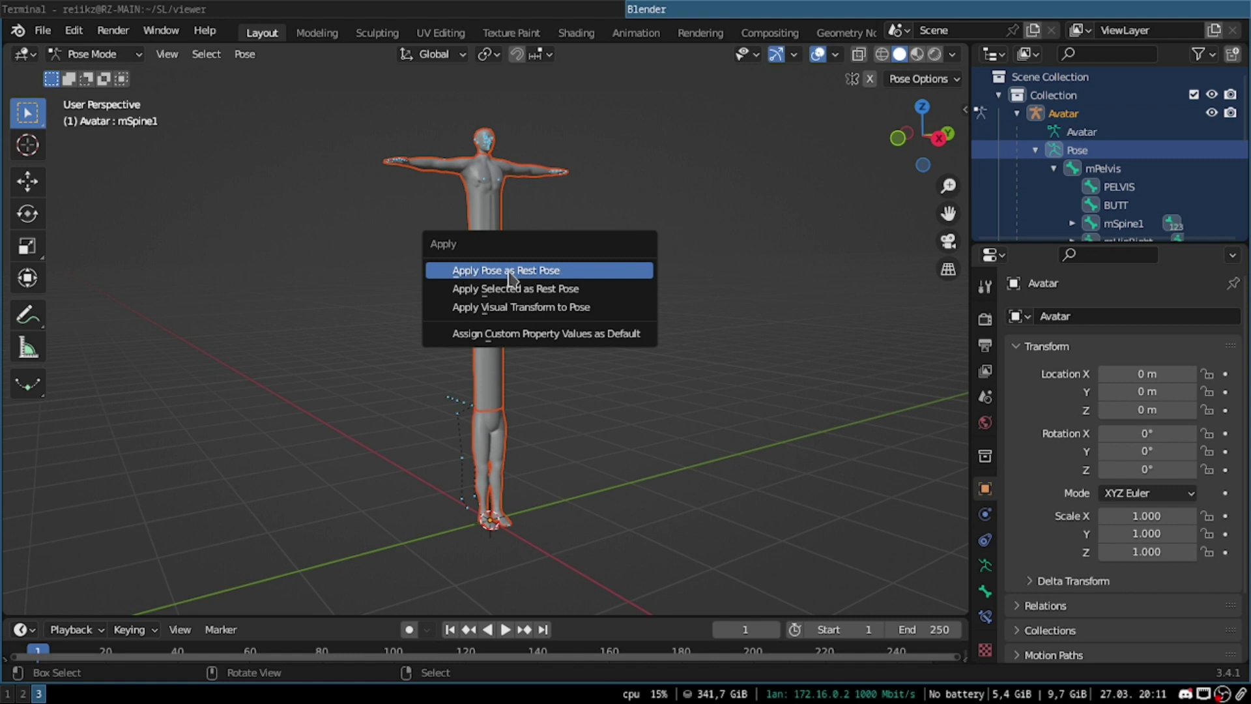
{"action": "left_click", "coordinate": [565, 274]}
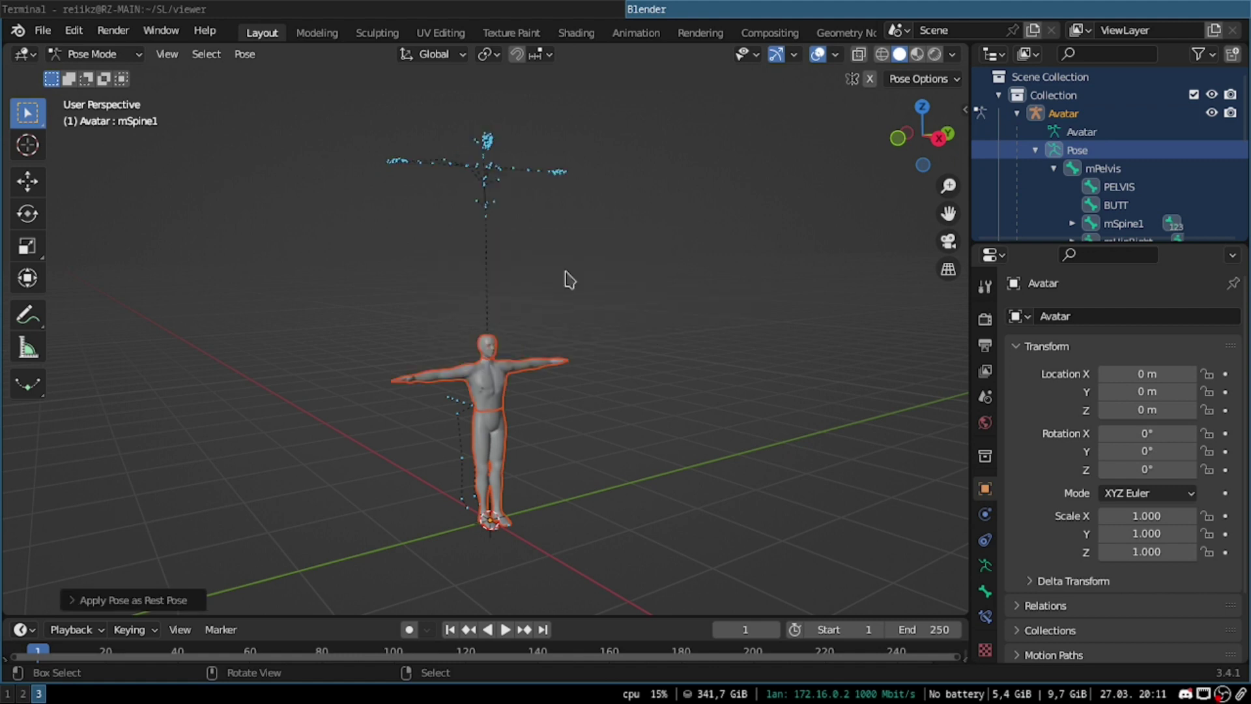
{"action": "scroll", "coordinate": [530, 363], "scroll_direction": "up", "scroll_amount": 1}
{"action": "scroll", "coordinate": [567, 274], "scroll_direction": "up", "scroll_amount": 1}
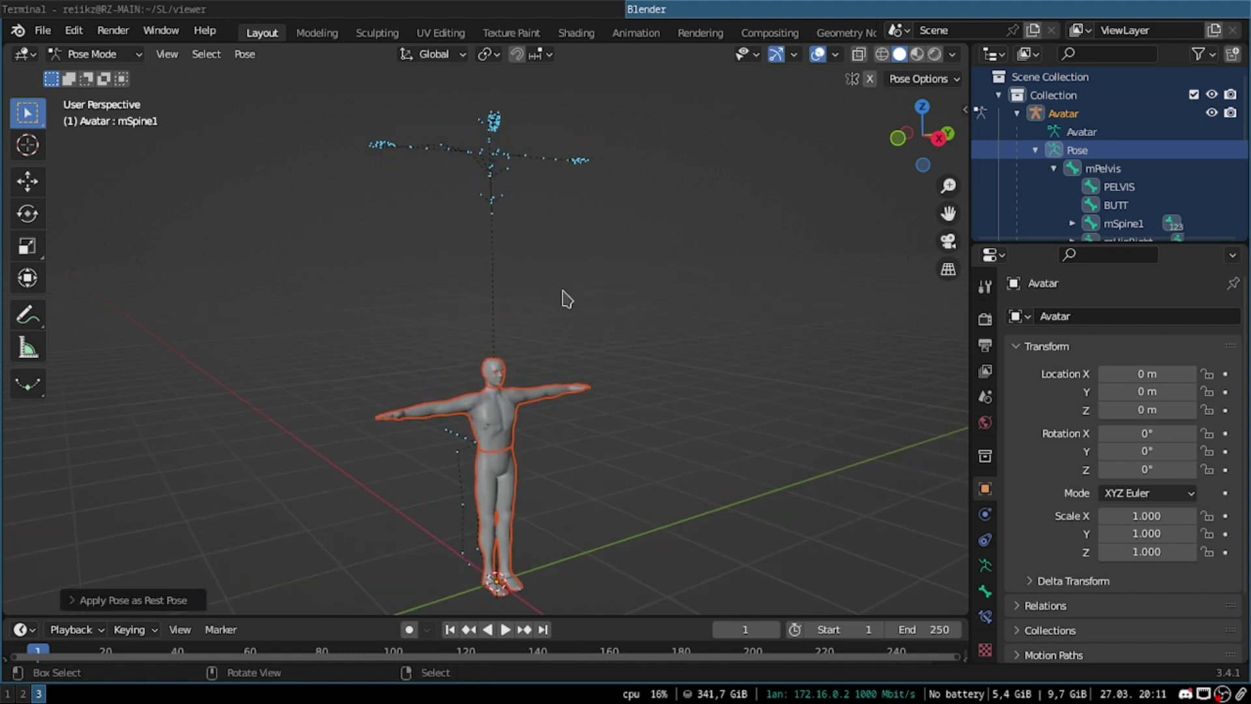
{"action": "middle_click_drag", "start_coordinate": [521, 442], "coordinate": [575, 377]}
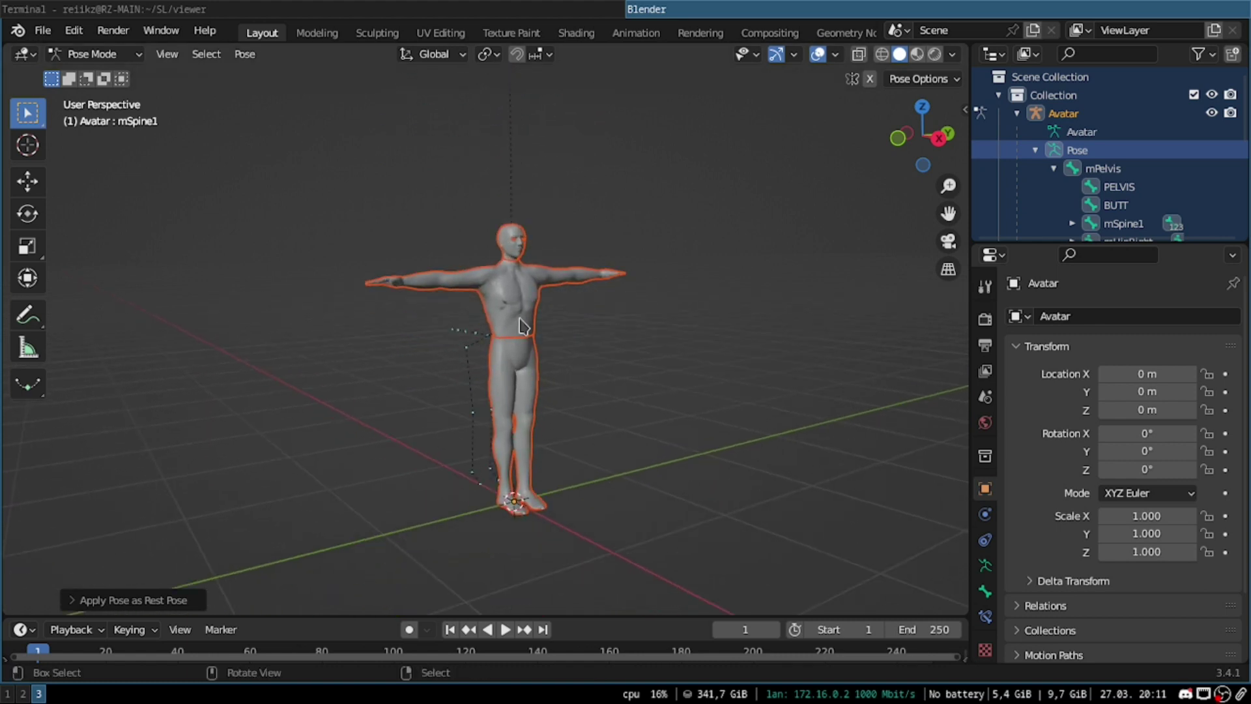
{"action": "key", "text": "ctrl+Tab"}
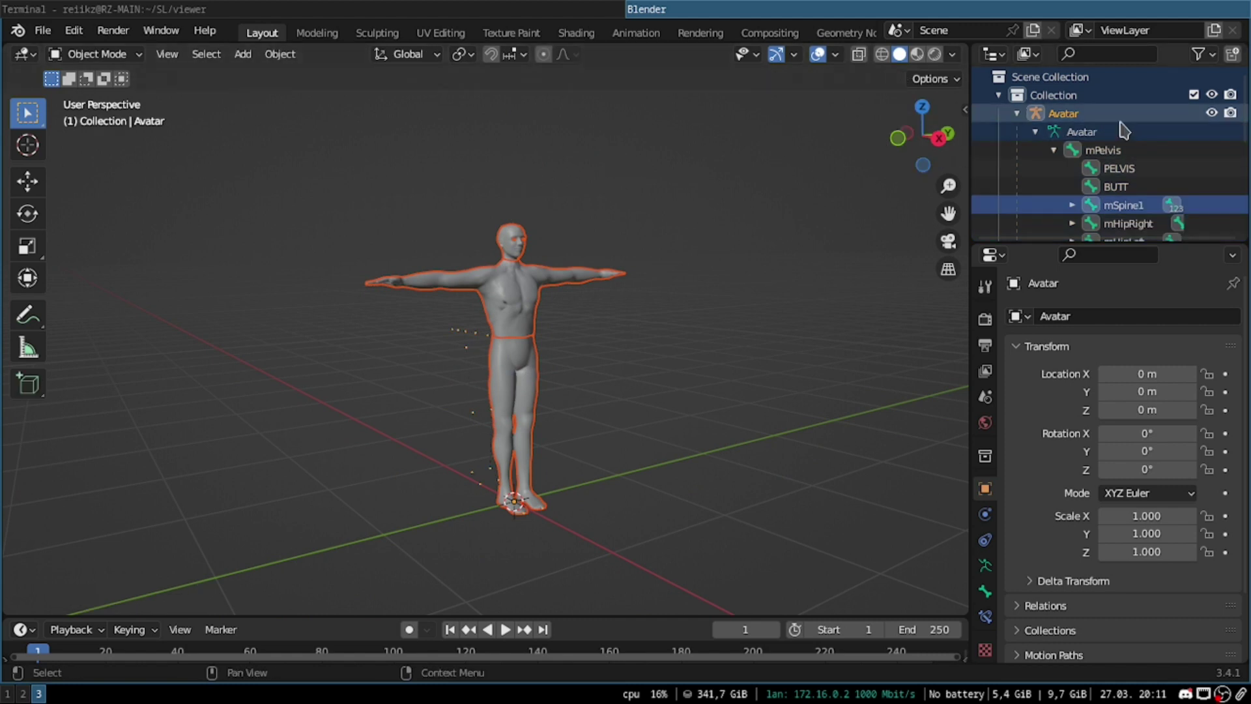
{"action": "left_click", "coordinate": [1085, 116]}
{"action": "scroll", "coordinate": [1095, 127], "scroll_direction": "down", "scroll_amount": 5}
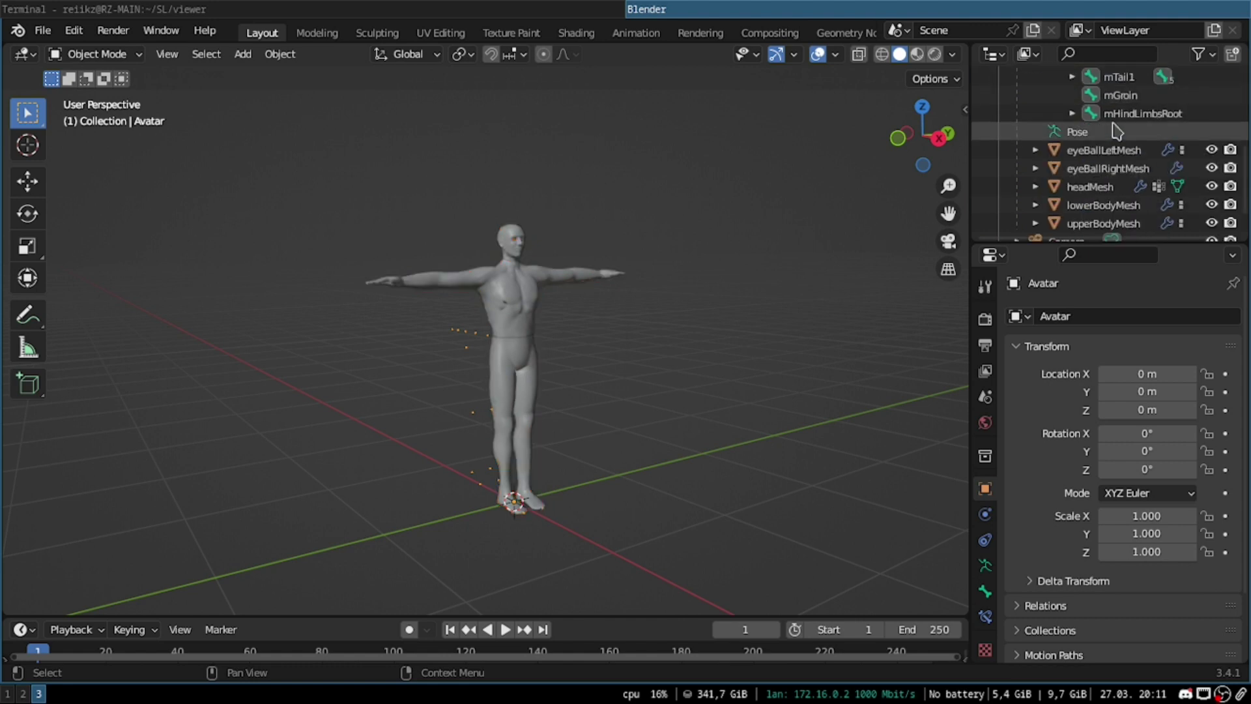
{"action": "scroll", "coordinate": [1108, 127], "scroll_direction": "up", "scroll_amount": 4}
{"action": "scroll", "coordinate": [1114, 130], "scroll_direction": "down", "scroll_amount": 3}
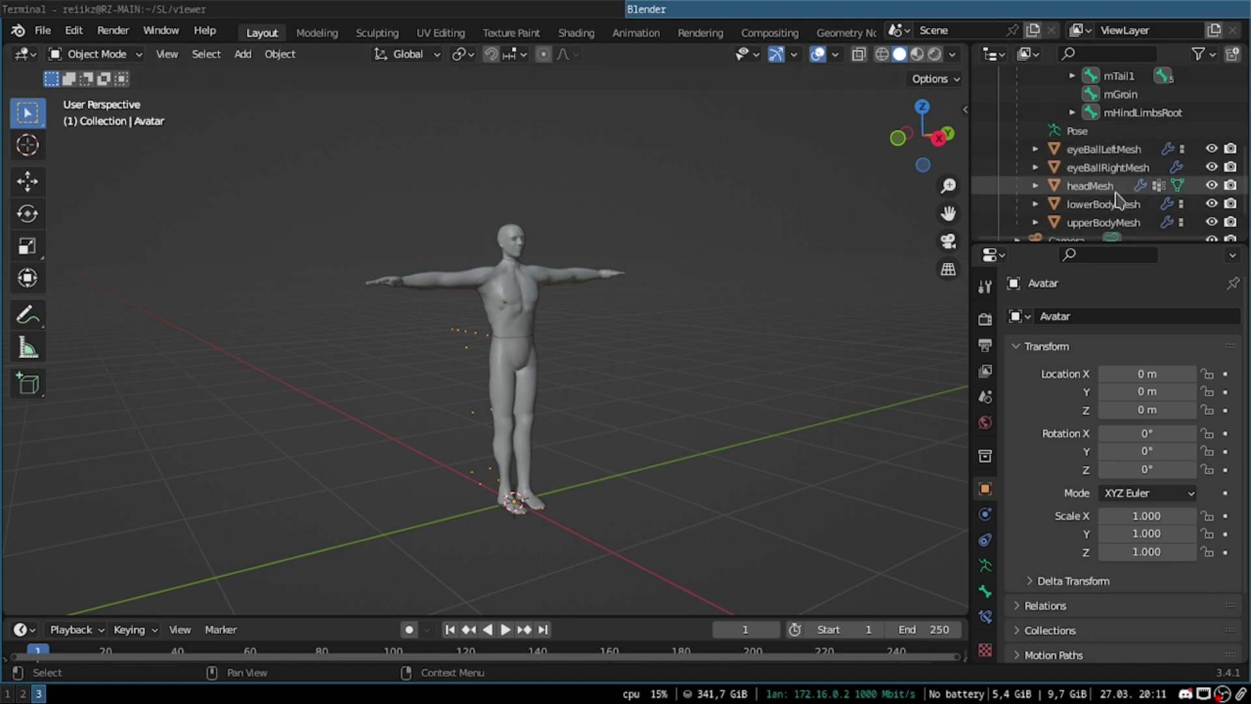
{"action": "left_click", "coordinate": [1105, 149]}
{"action": "scroll", "coordinate": [695, 273], "scroll_direction": "up", "scroll_amount": 2}
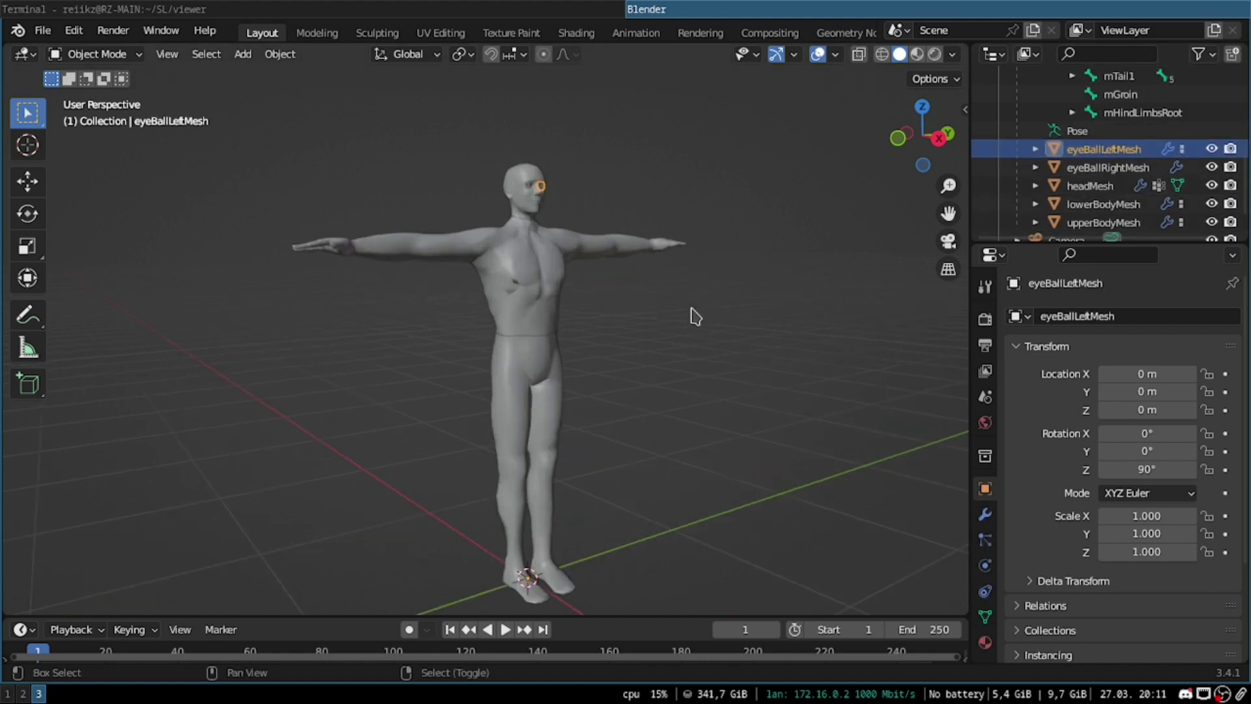
{"action": "mouse_move", "coordinate": [695, 261]}
{"action": "middle_mouse_down", "text": "shift"}
{"action": "mouse_move", "coordinate": [664, 265]}
{"action": "mouse_move", "coordinate": [679, 277]}
{"action": "middle_mouse_up", "text": "shift"}
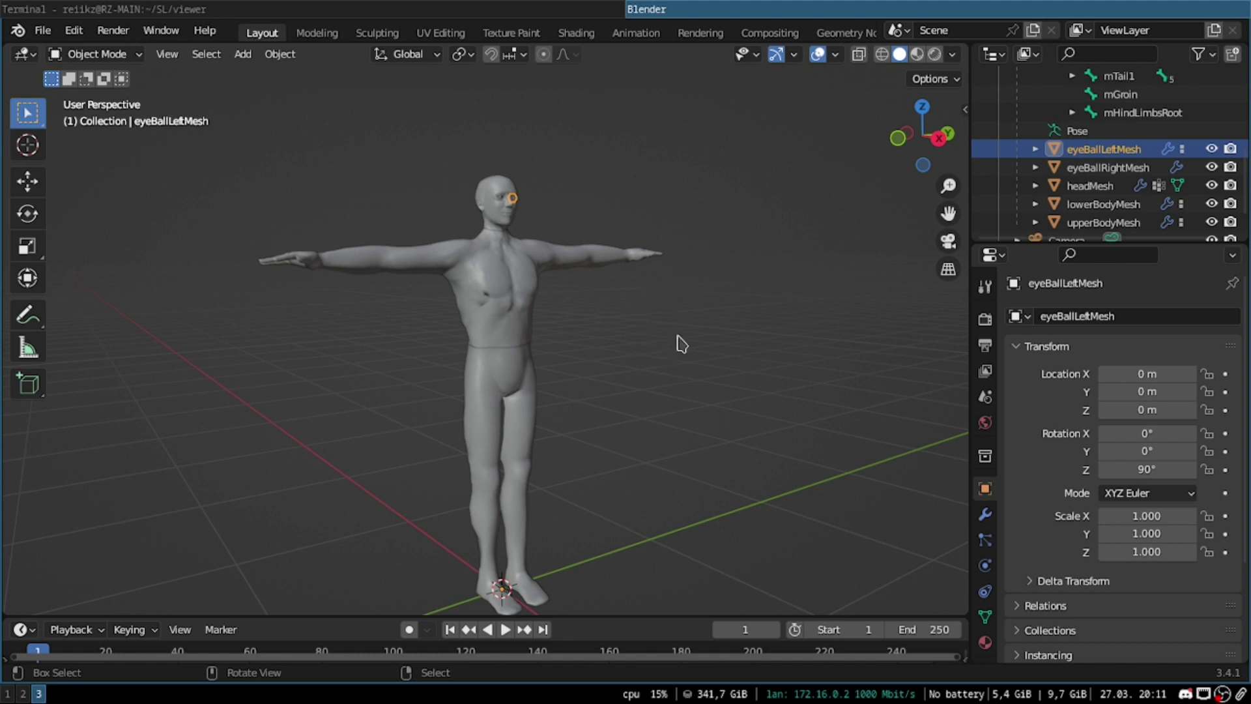
{"action": "scroll", "coordinate": [678, 342], "scroll_direction": "down", "scroll_amount": 2}
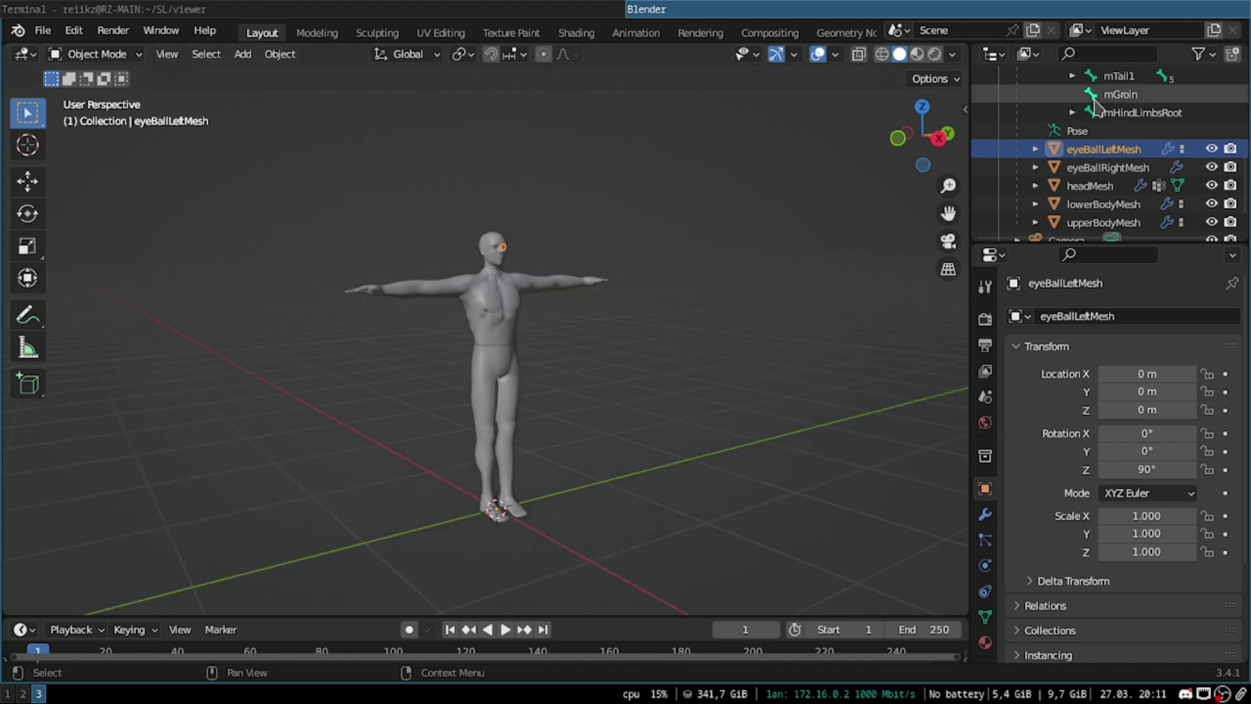
{"action": "scroll", "coordinate": [1122, 176], "scroll_direction": "up", "scroll_amount": 3}
{"action": "scroll", "coordinate": [1108, 156], "scroll_direction": "up", "scroll_amount": 5}
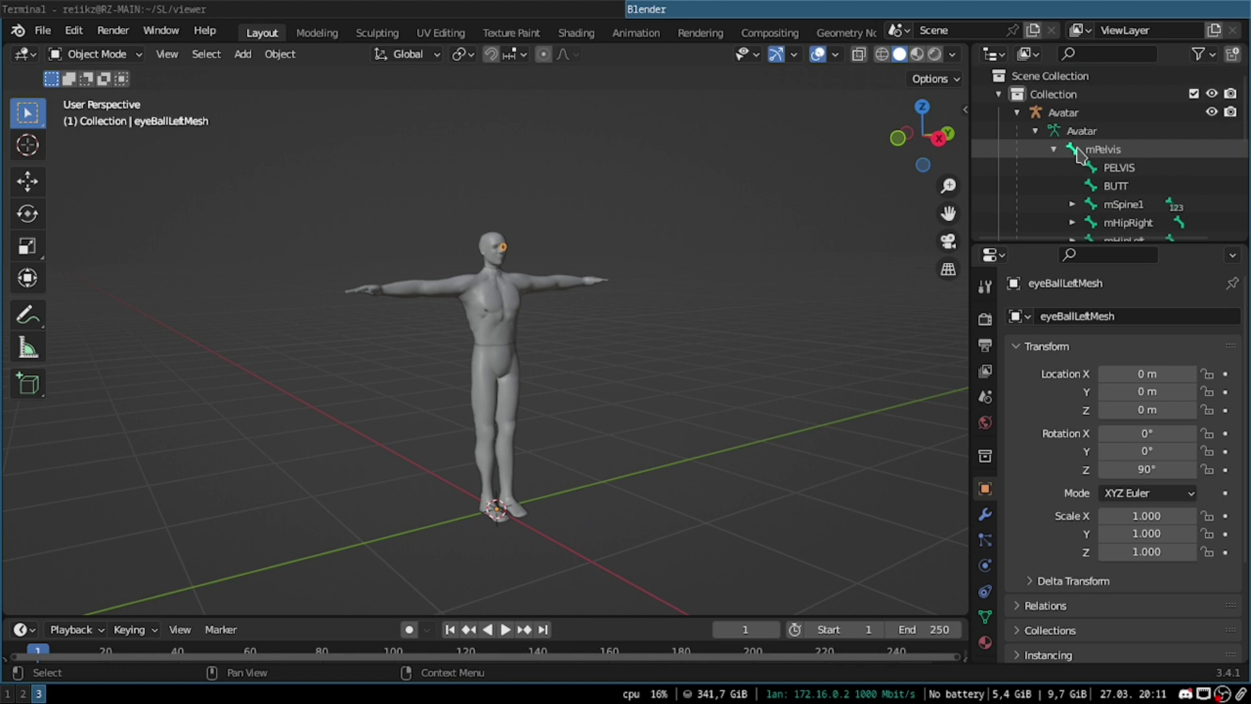
{"action": "left_click", "coordinate": [1062, 112]}
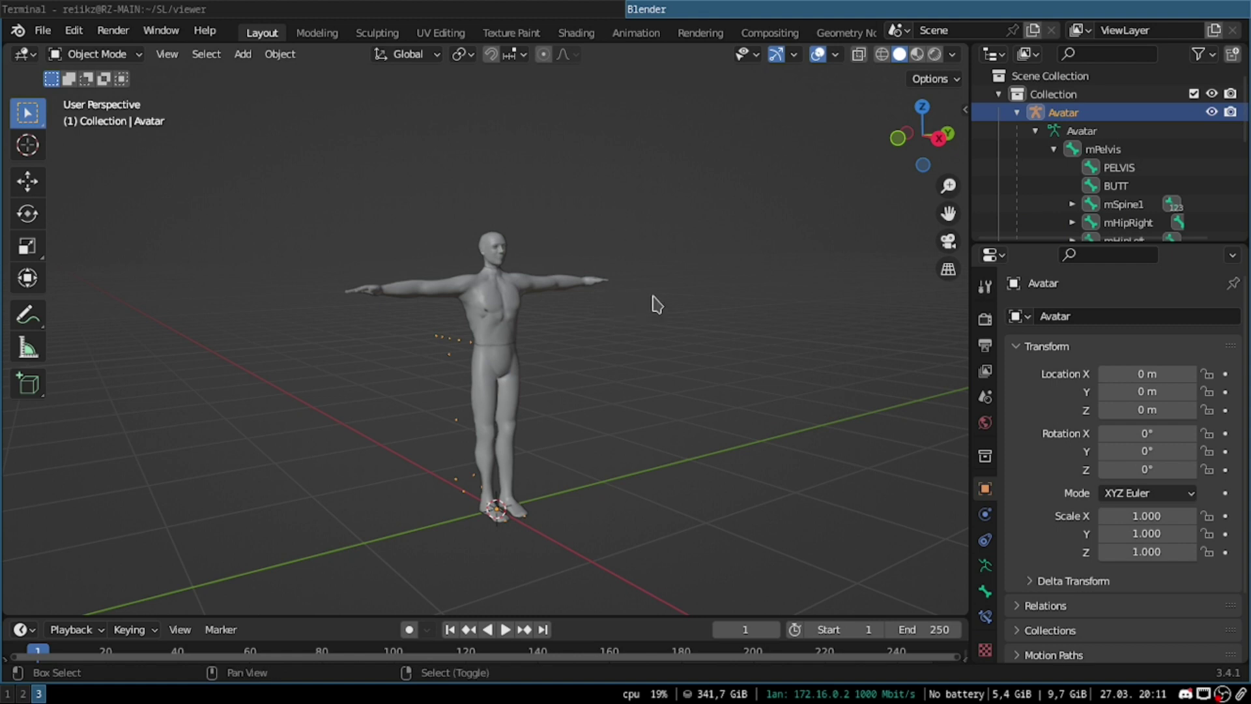
Step: Add a mesh cube and scale it down to 0.287
{"action": "key", "text": "shift+a"}
{"action": "mouse_move", "coordinate": [656, 300]}
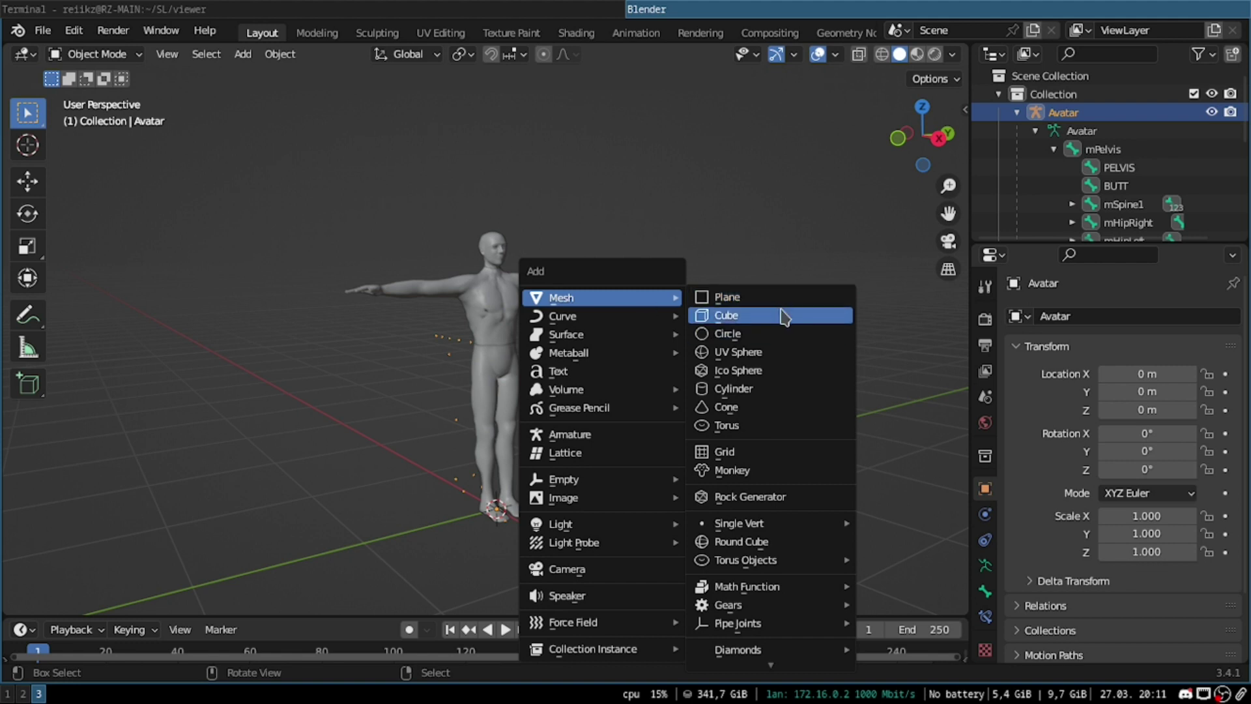
{"action": "left_click", "coordinate": [784, 317]}
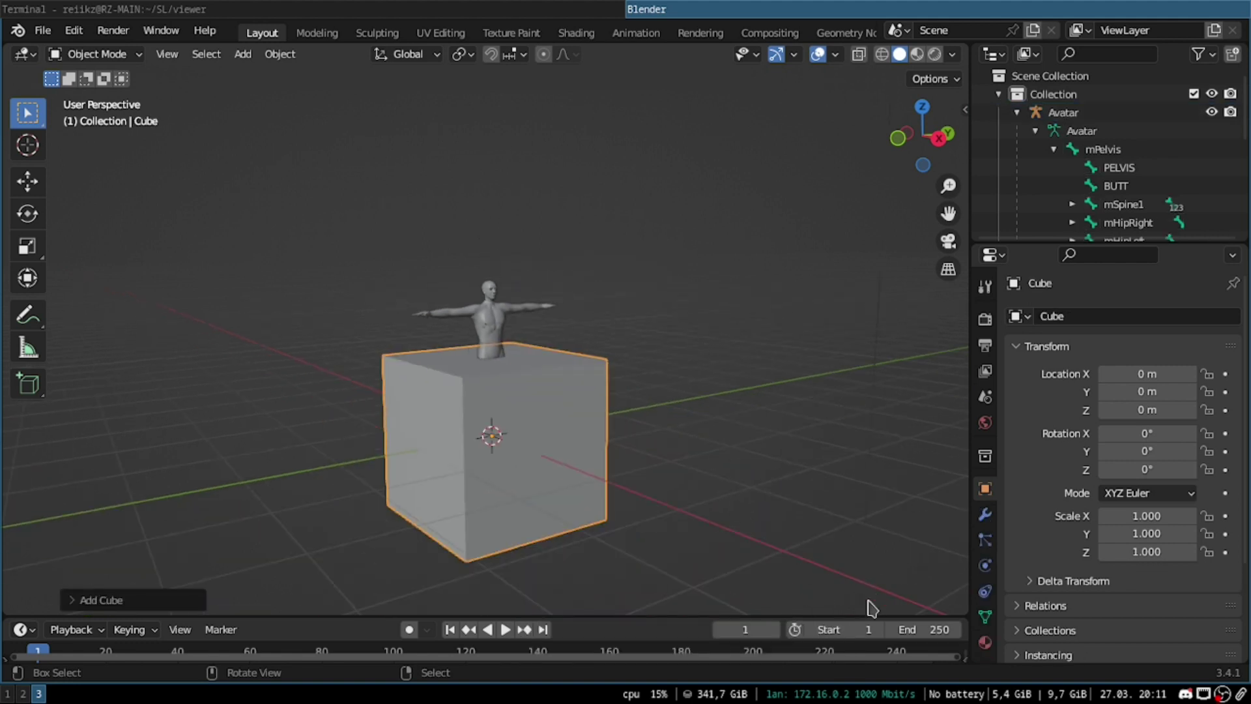
{"action": "key", "text": "s"}
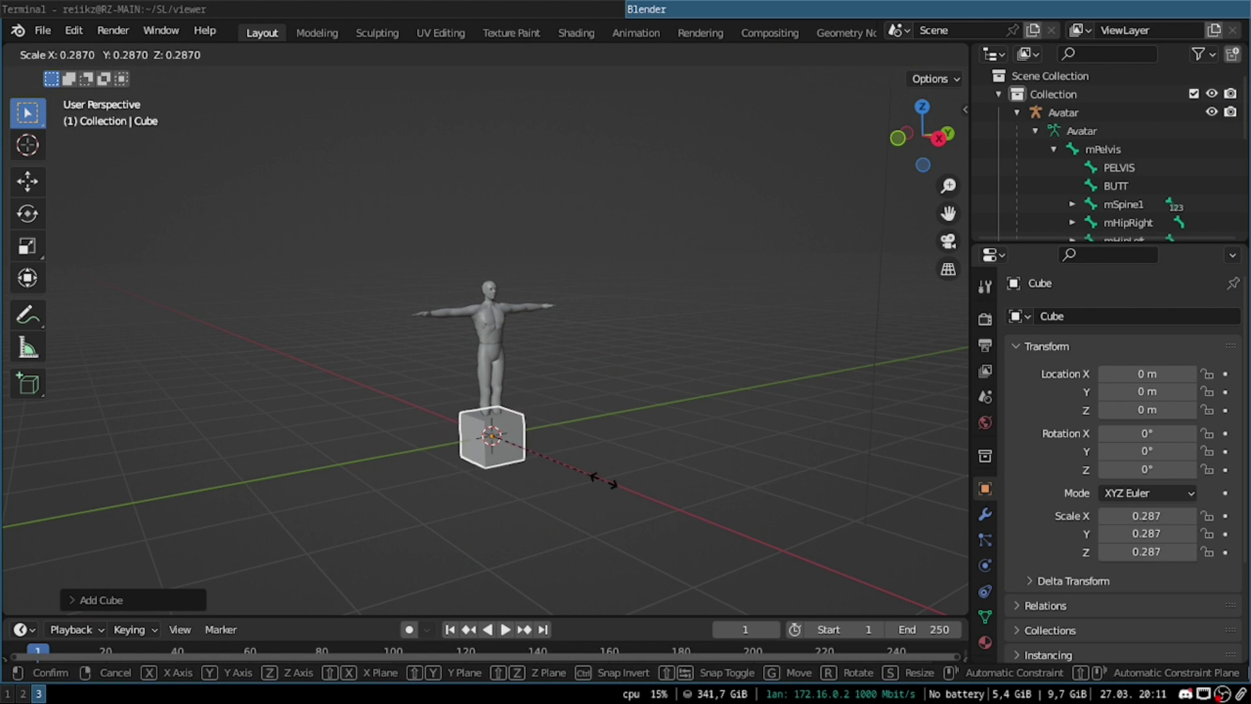
{"action": "left_click", "coordinate": [606, 488]}
Step: Raise the cube along Z to the avatar's waist and shrink it to 0.188
{"action": "key", "text": "g"}
{"action": "key", "text": "z"}
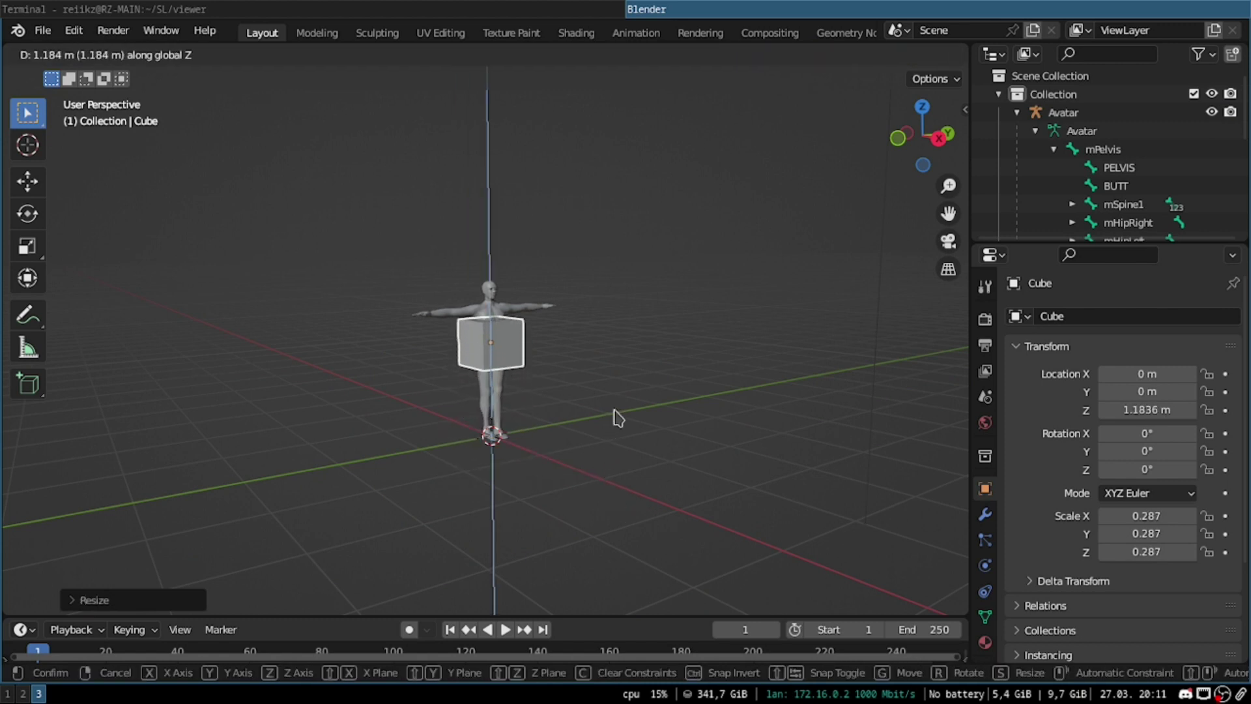
{"action": "key", "text": "s"}
{"action": "left_click", "coordinate": [645, 394]}
{"action": "scroll", "coordinate": [604, 335], "scroll_direction": "up", "scroll_amount": 5}
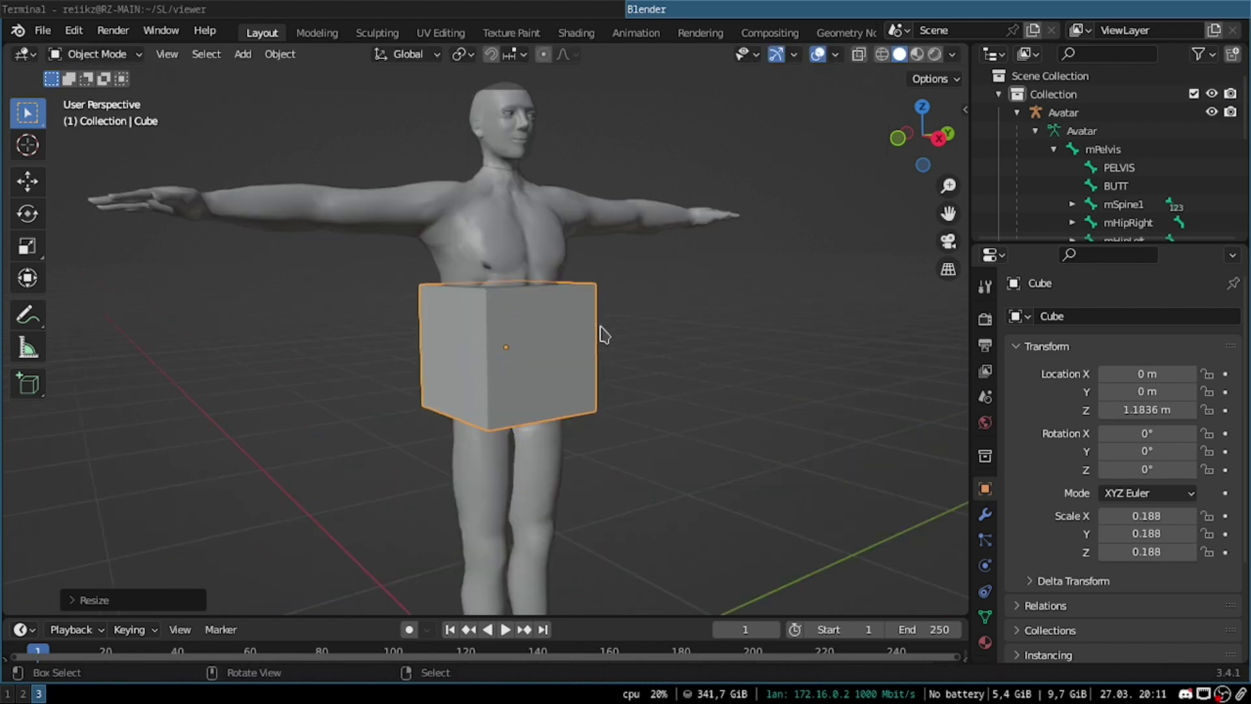
{"action": "middle_click_drag", "start_coordinate": [650, 331], "coordinate": [664, 387]}
{"action": "scroll", "coordinate": [664, 387], "scroll_direction": "down", "scroll_amount": 2}
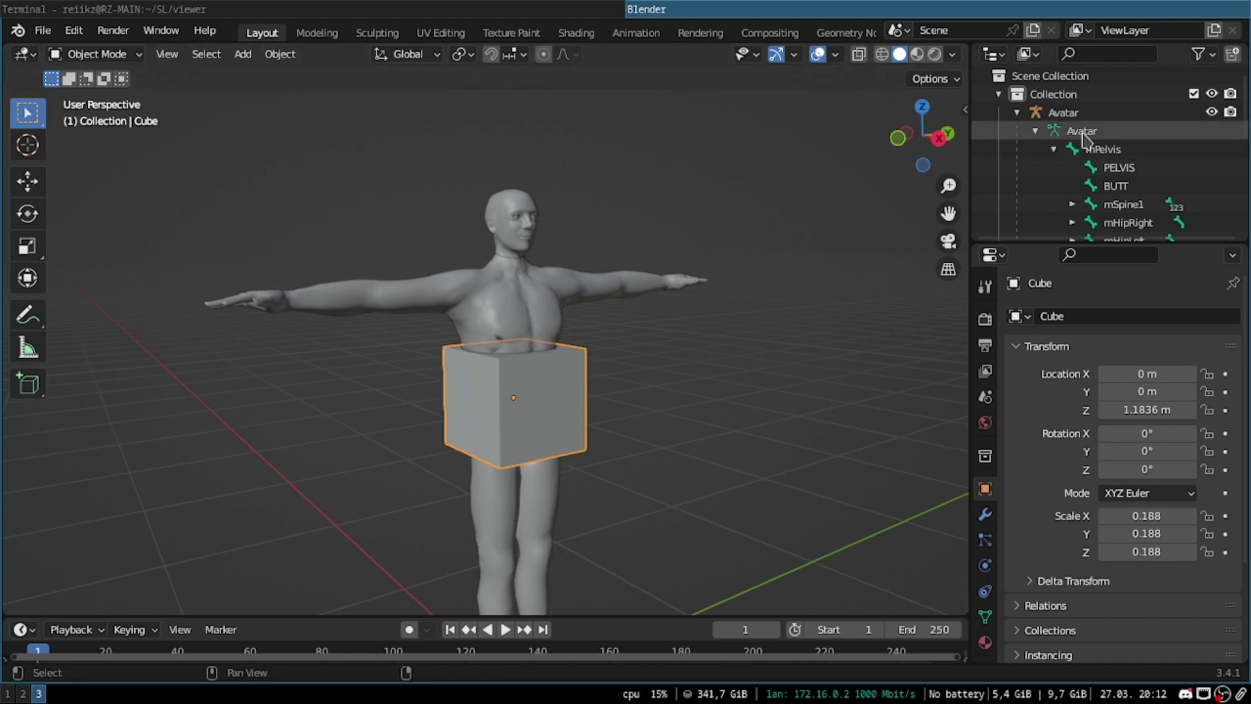
Step: Collapse the Avatar in the Outliner, select Cube, then Ctrl-click Avatar to make it active
{"action": "left_click", "coordinate": [1064, 112], "text": "ctrl"}
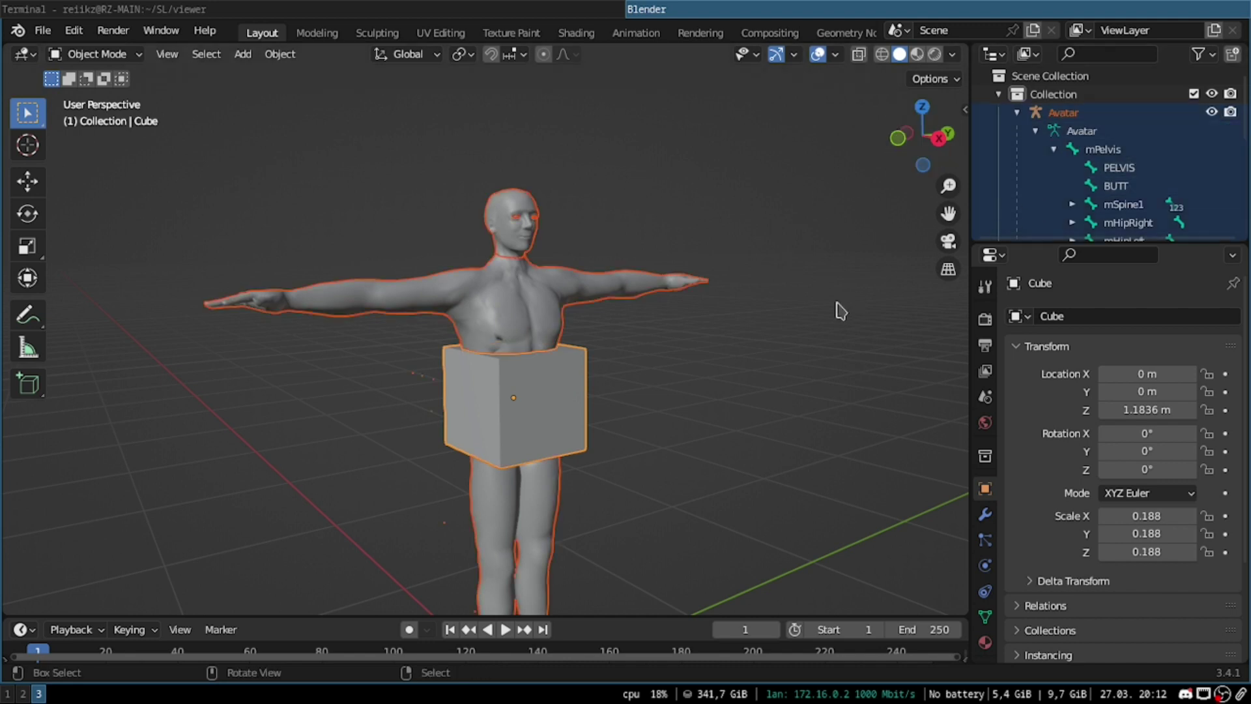
{"action": "left_click", "coordinate": [1031, 131]}
{"action": "left_click", "coordinate": [1017, 113]}
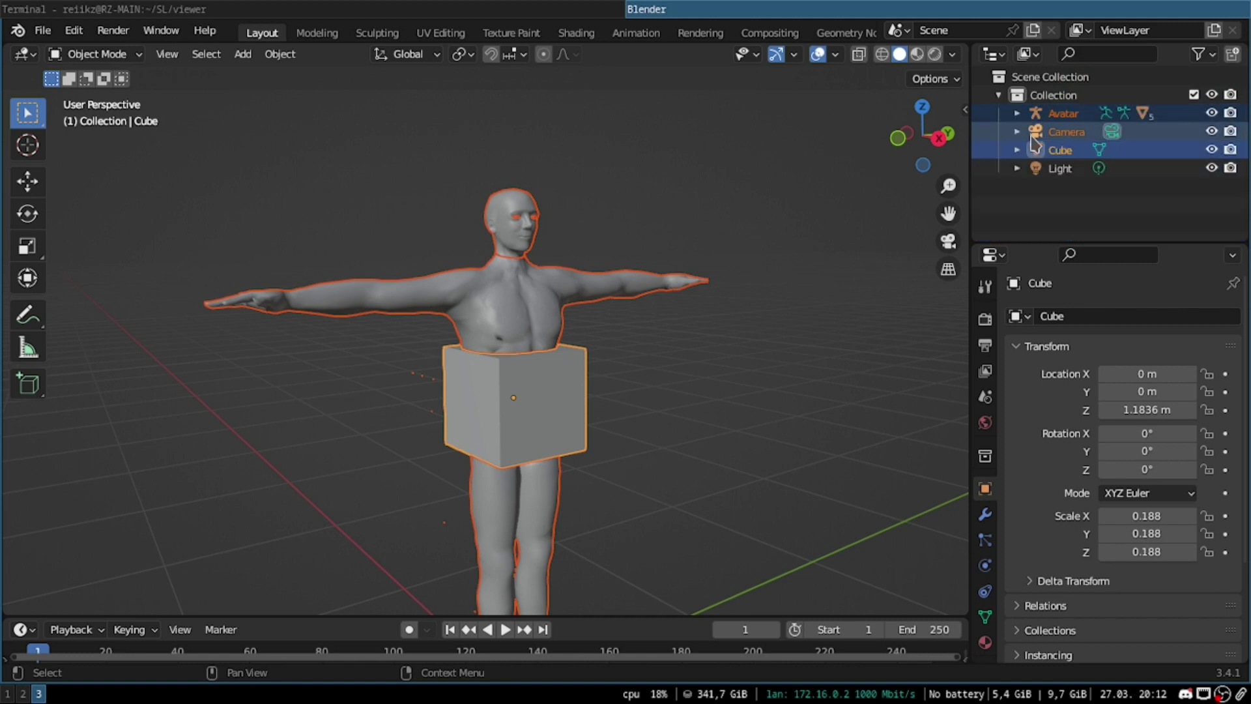
{"action": "left_click", "coordinate": [1059, 150]}
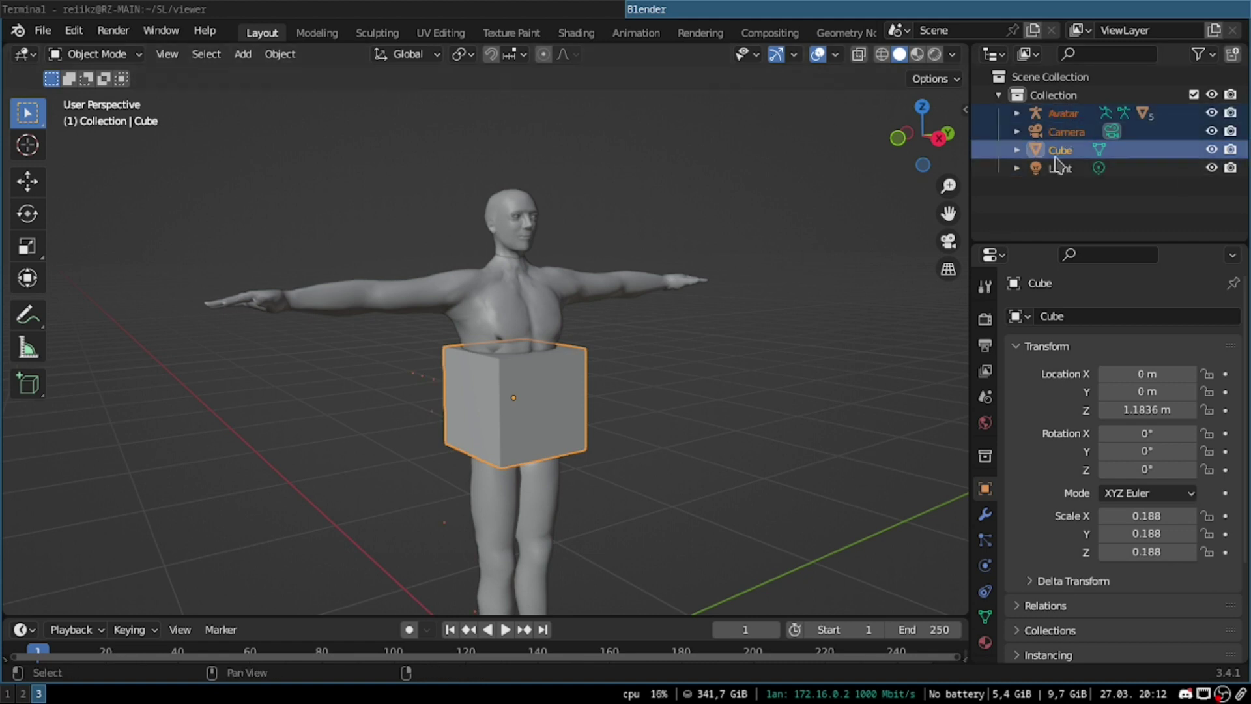
{"action": "left_click", "coordinate": [1069, 115]}
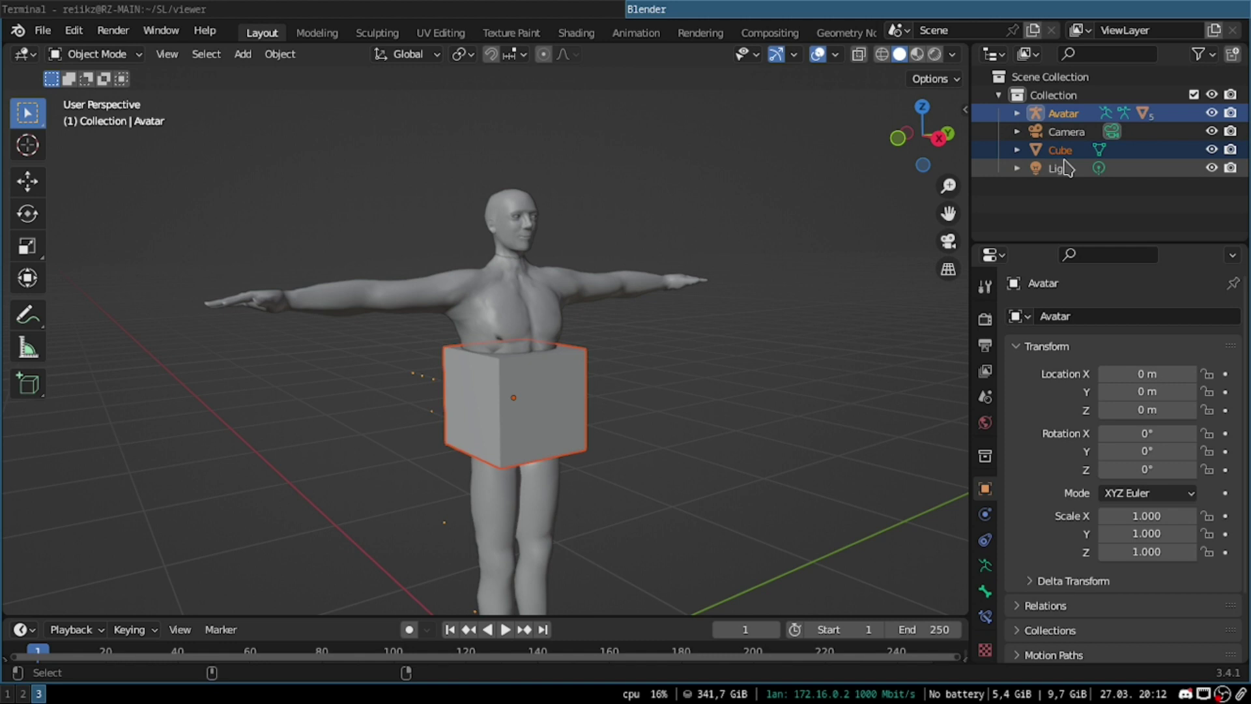
{"action": "left_click", "coordinate": [1073, 150]}
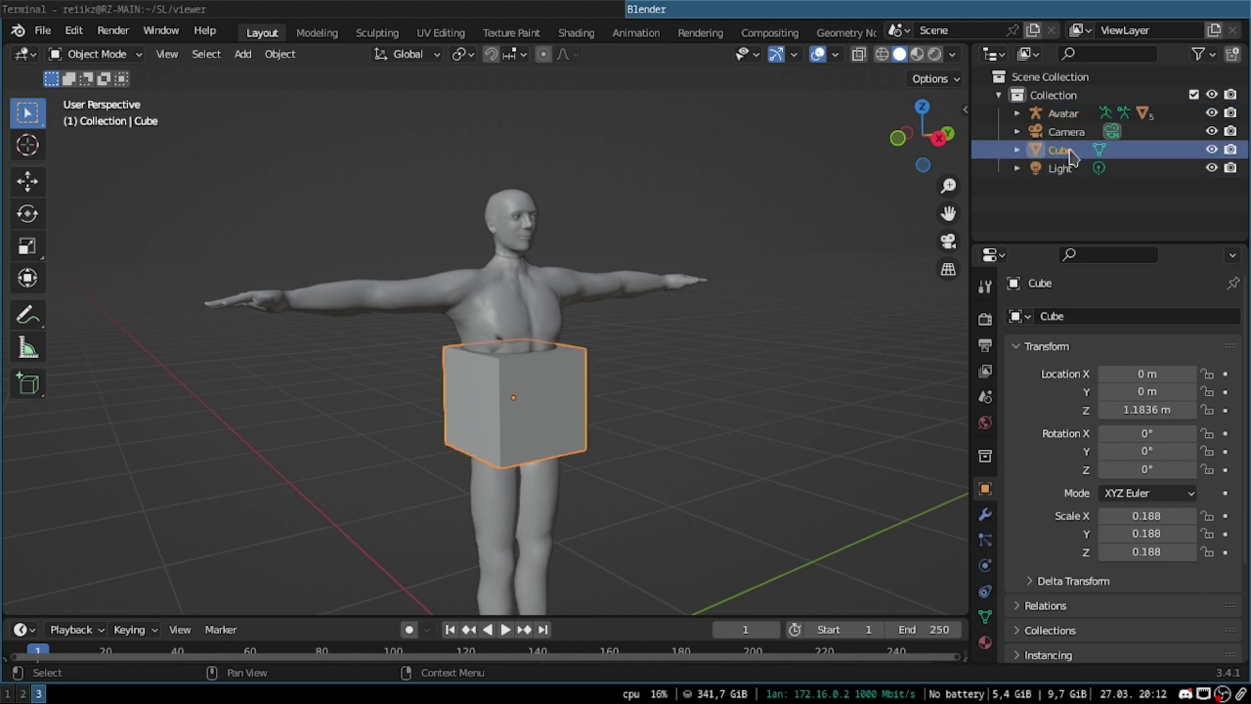
{"action": "left_click", "coordinate": [1069, 115], "text": "ctrl"}
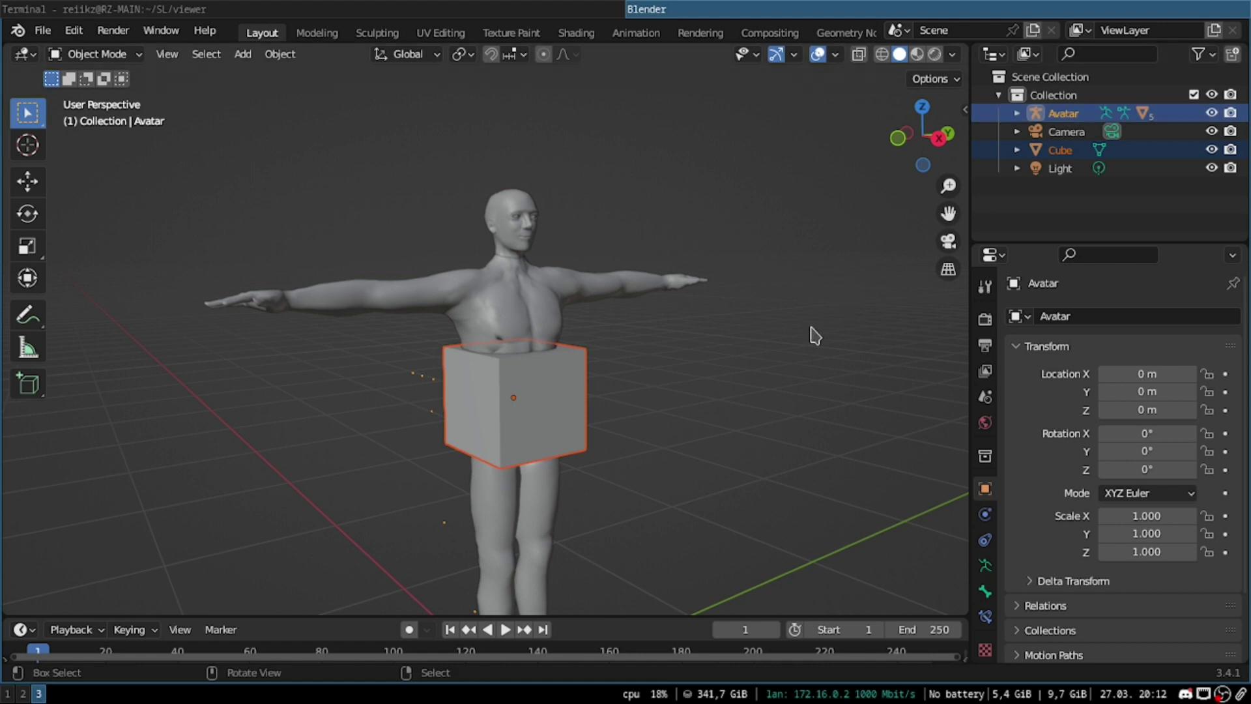
Step: Parent the cube to the Avatar armature using Ctrl+P > Armature Deform
{"action": "key", "text": "ctrl+p"}
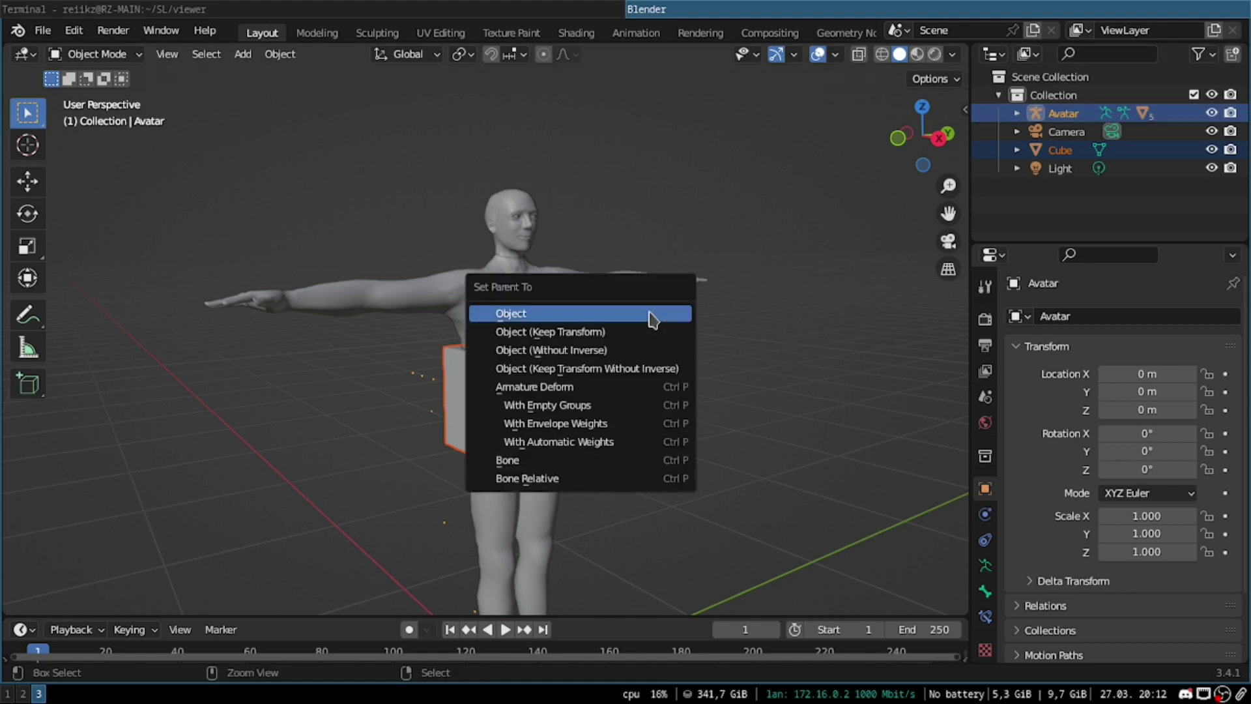
{"action": "key", "text": "Down"}
{"action": "key", "text": "Down"}
{"action": "key", "text": "Down"}
{"action": "key", "text": "Down"}
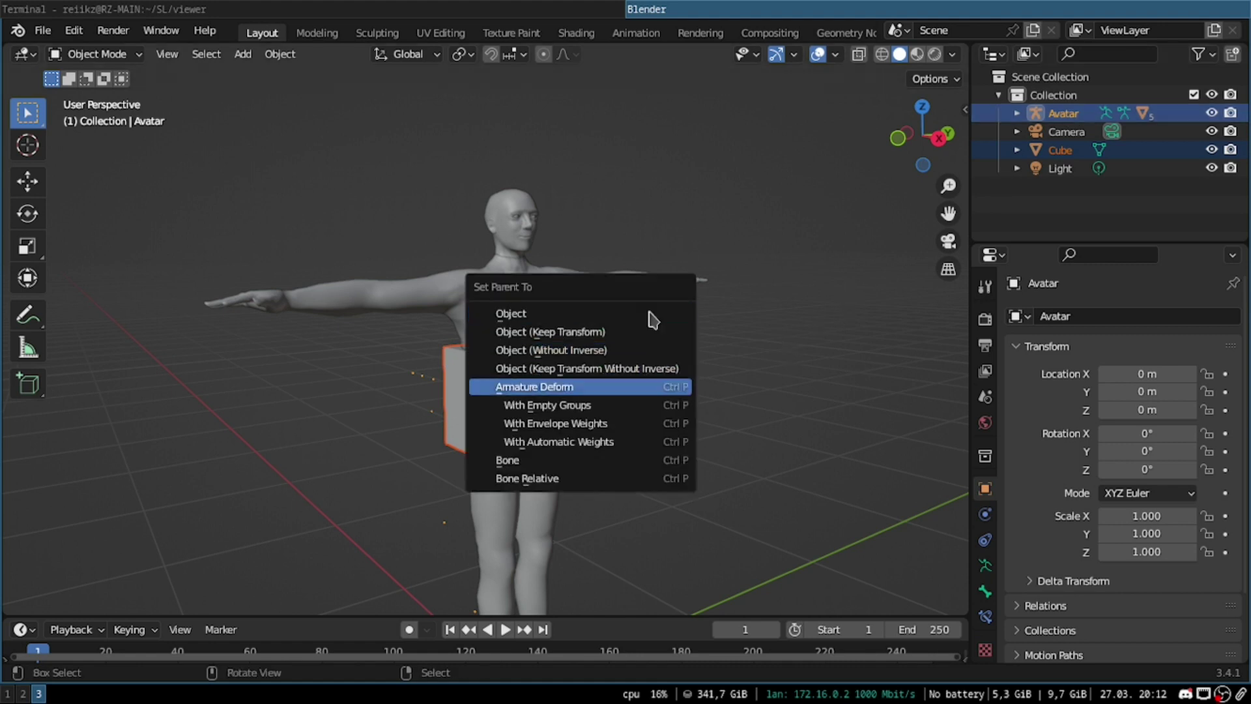
{"action": "key", "text": "Down"}
{"action": "key", "text": "Down"}
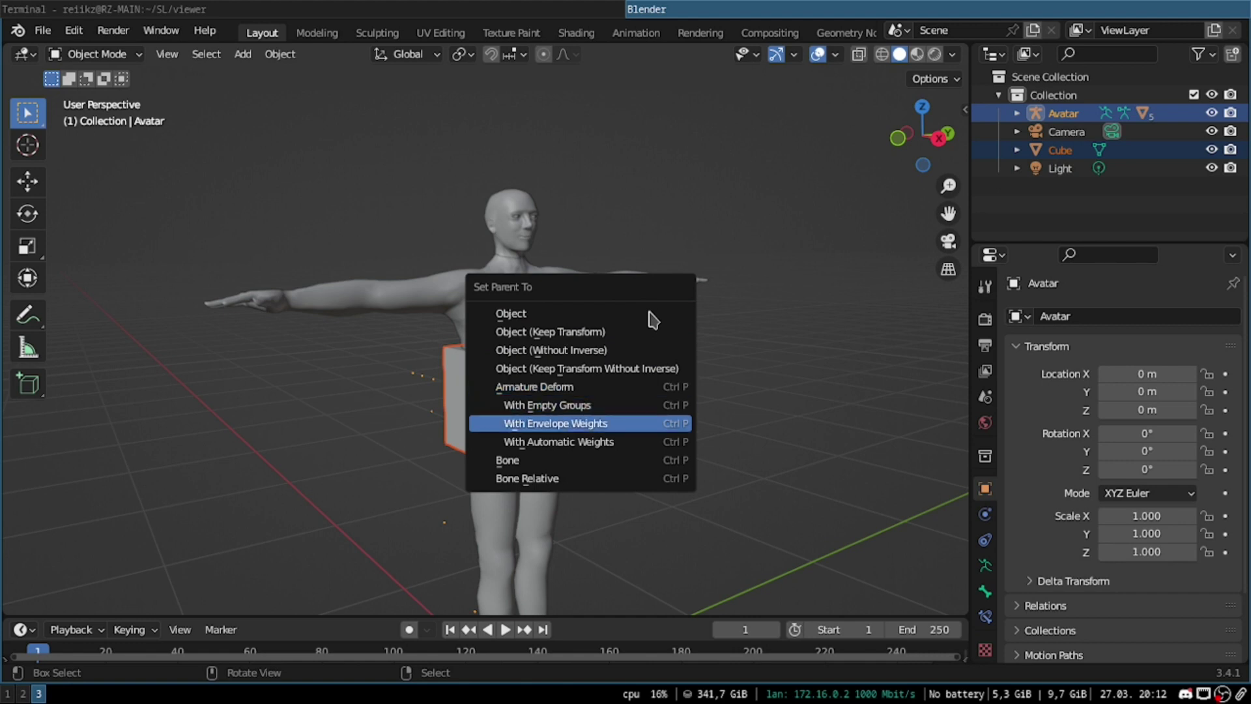
{"action": "key", "text": "Up"}
{"action": "key", "text": "Up"}
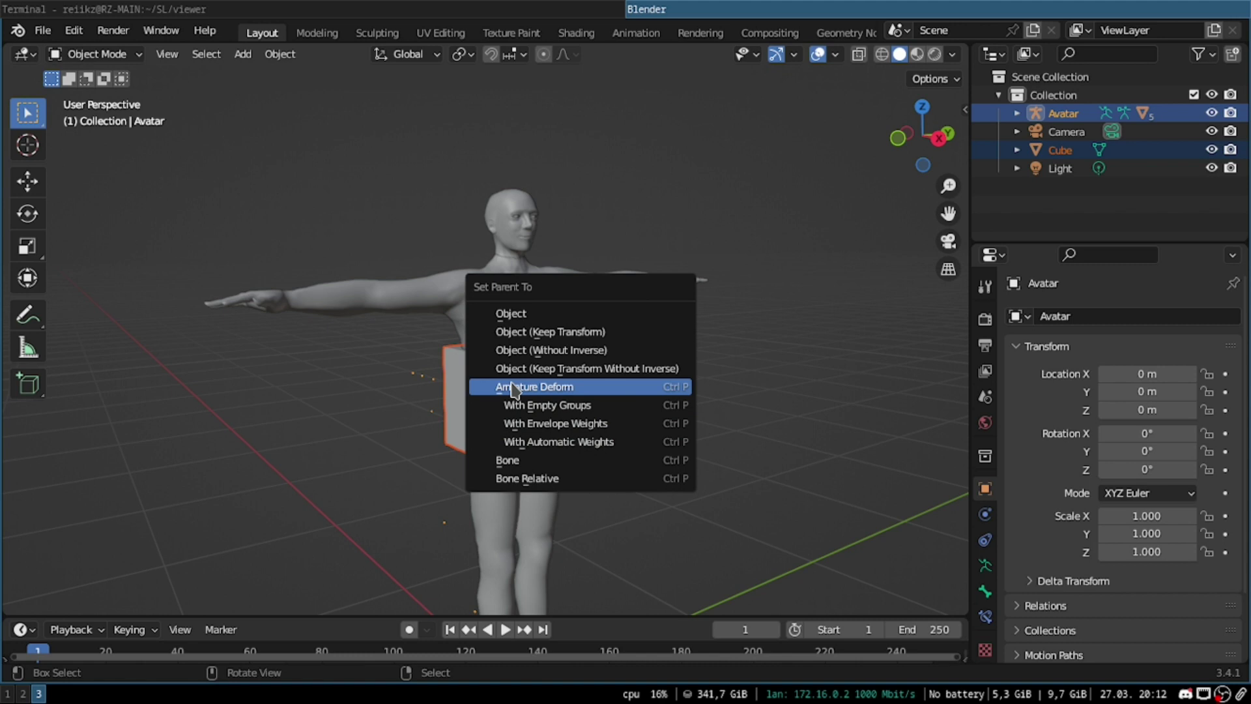
{"action": "left_click", "coordinate": [550, 388]}
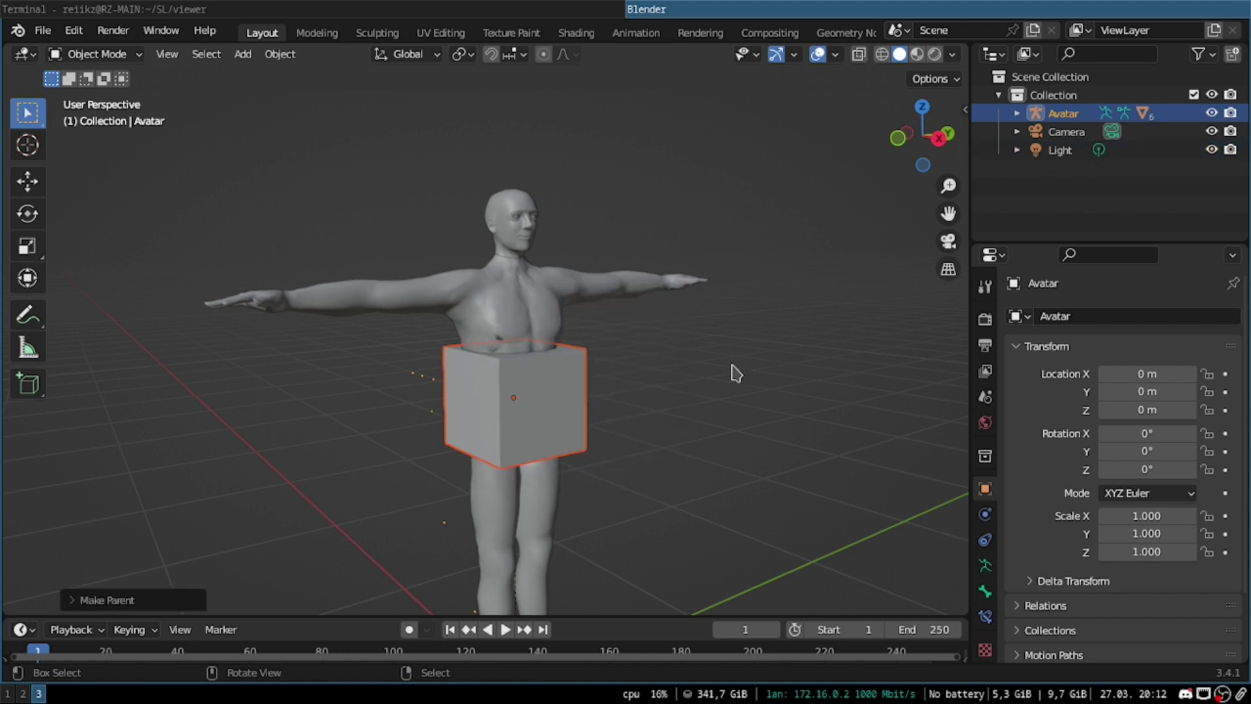
Step: Delete the body meshes eyeBallLeftMesh through upperBodyMesh under Avatar, then reselect the Cube
{"action": "left_click", "coordinate": [1017, 115]}
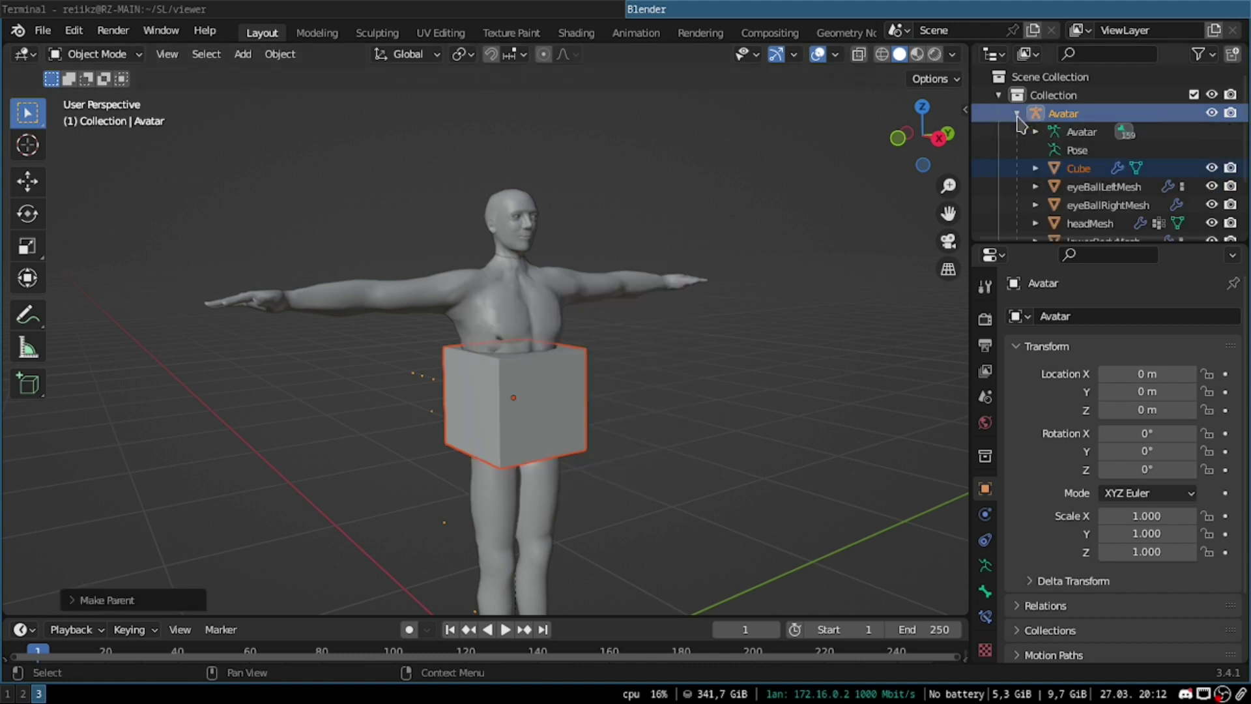
{"action": "left_click", "coordinate": [1084, 171]}
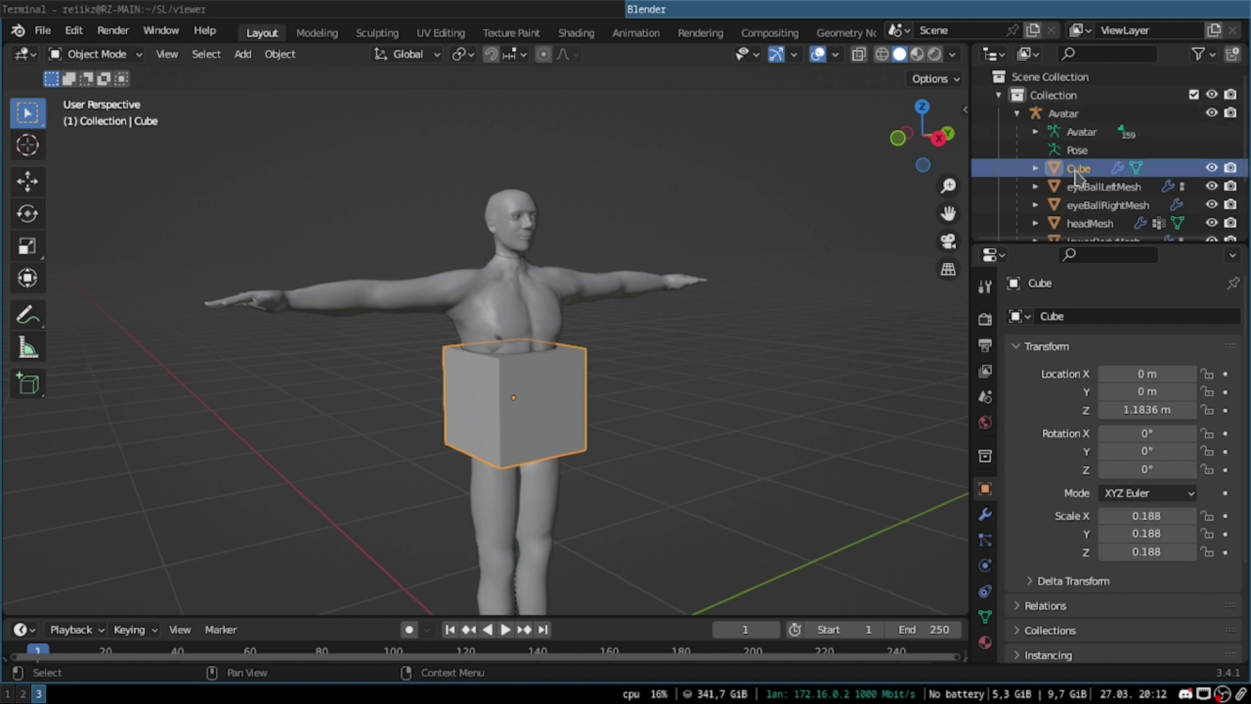
{"action": "scroll", "coordinate": [1076, 114], "scroll_direction": "down", "scroll_amount": 4}
{"action": "left_click", "coordinate": [1101, 114]}
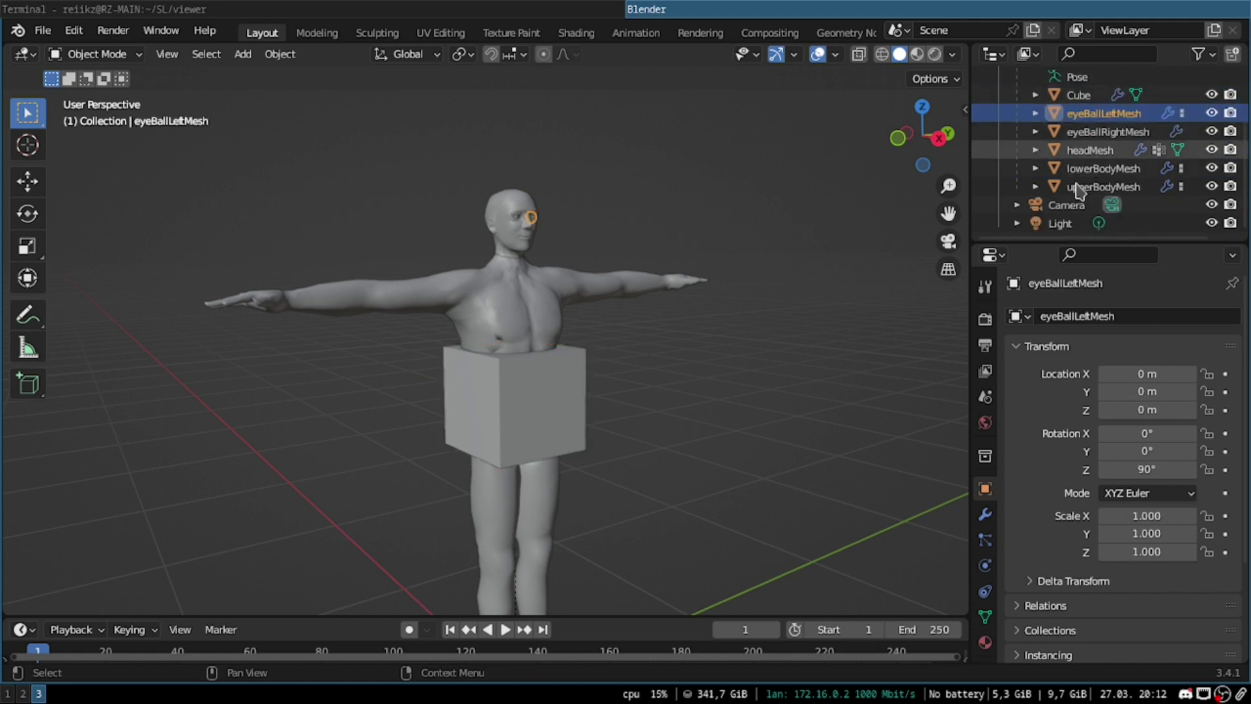
{"action": "left_click", "coordinate": [1086, 187], "text": "shift"}
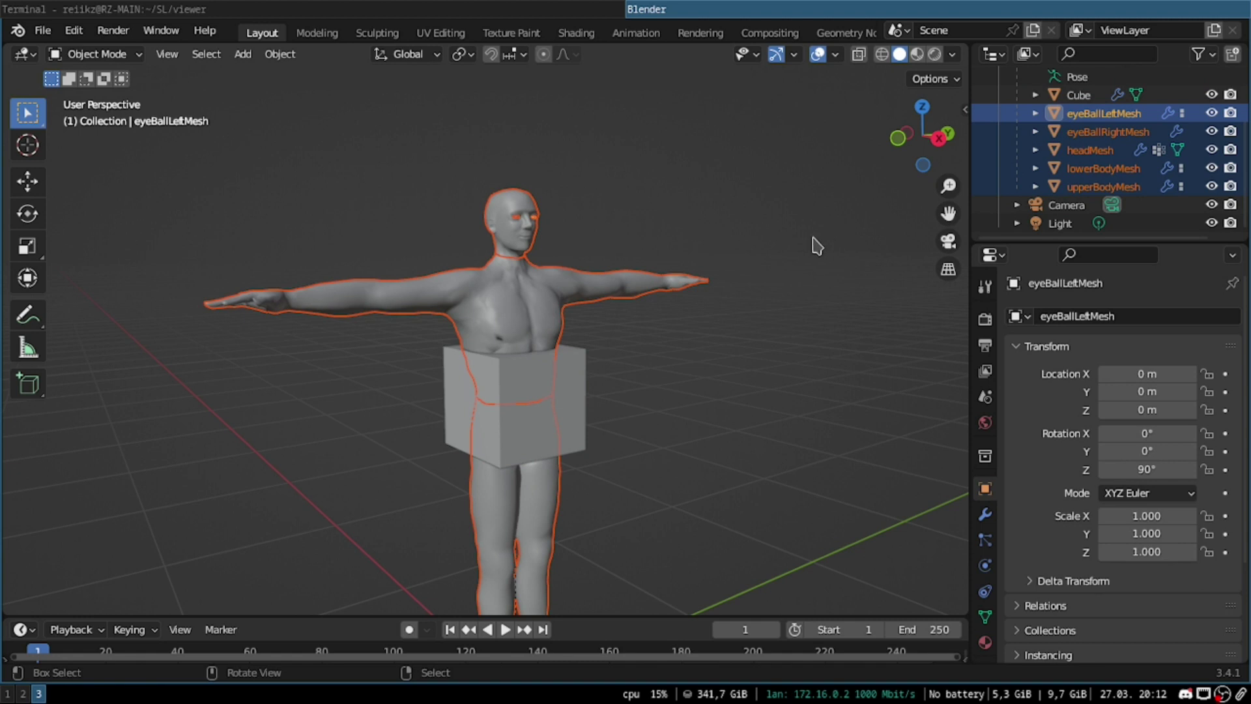
{"action": "key", "text": "x"}
{"action": "left_click", "coordinate": [812, 239]}
{"action": "scroll", "coordinate": [1075, 150], "scroll_direction": "up", "scroll_amount": 4}
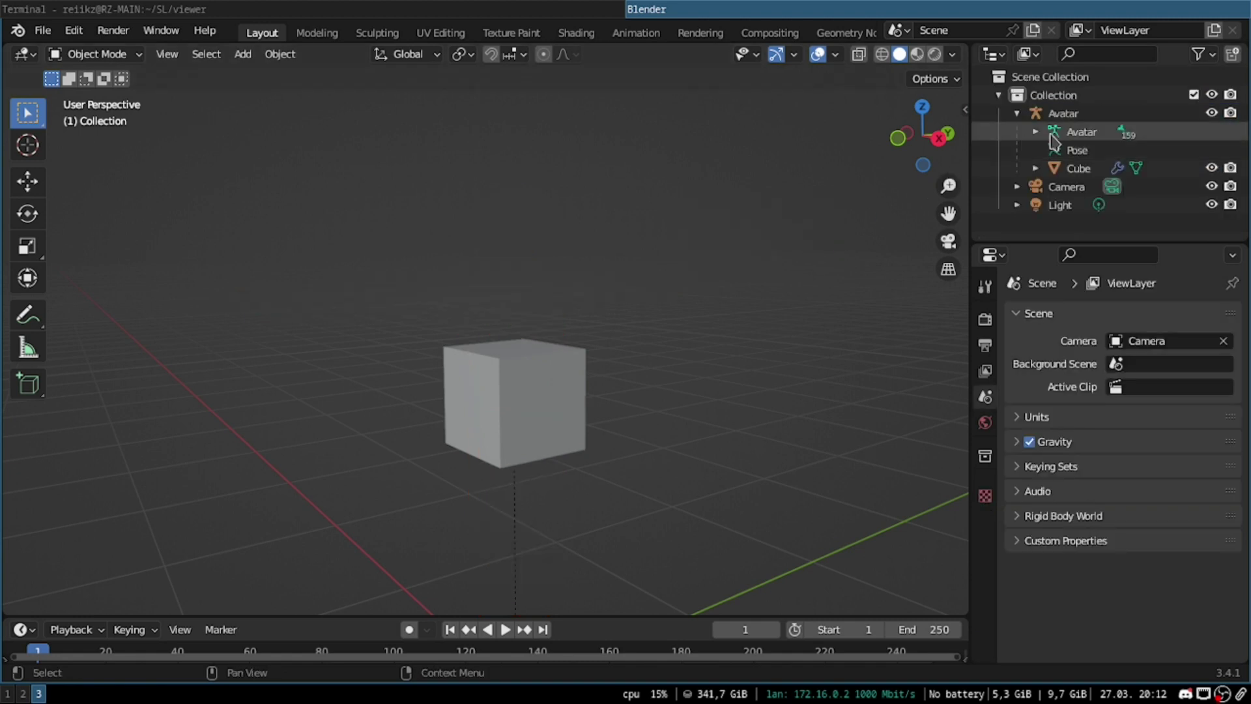
{"action": "left_click", "coordinate": [1074, 168]}
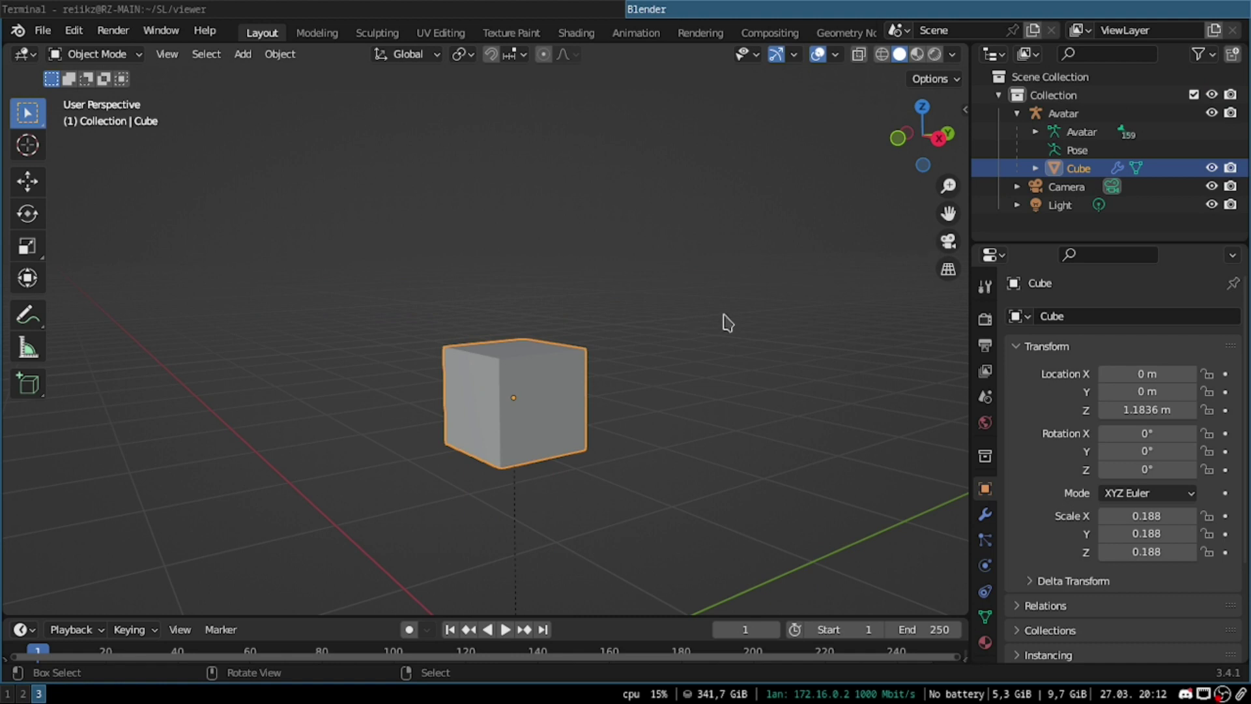
{"action": "scroll", "coordinate": [986, 550], "scroll_direction": "down", "scroll_amount": 1}
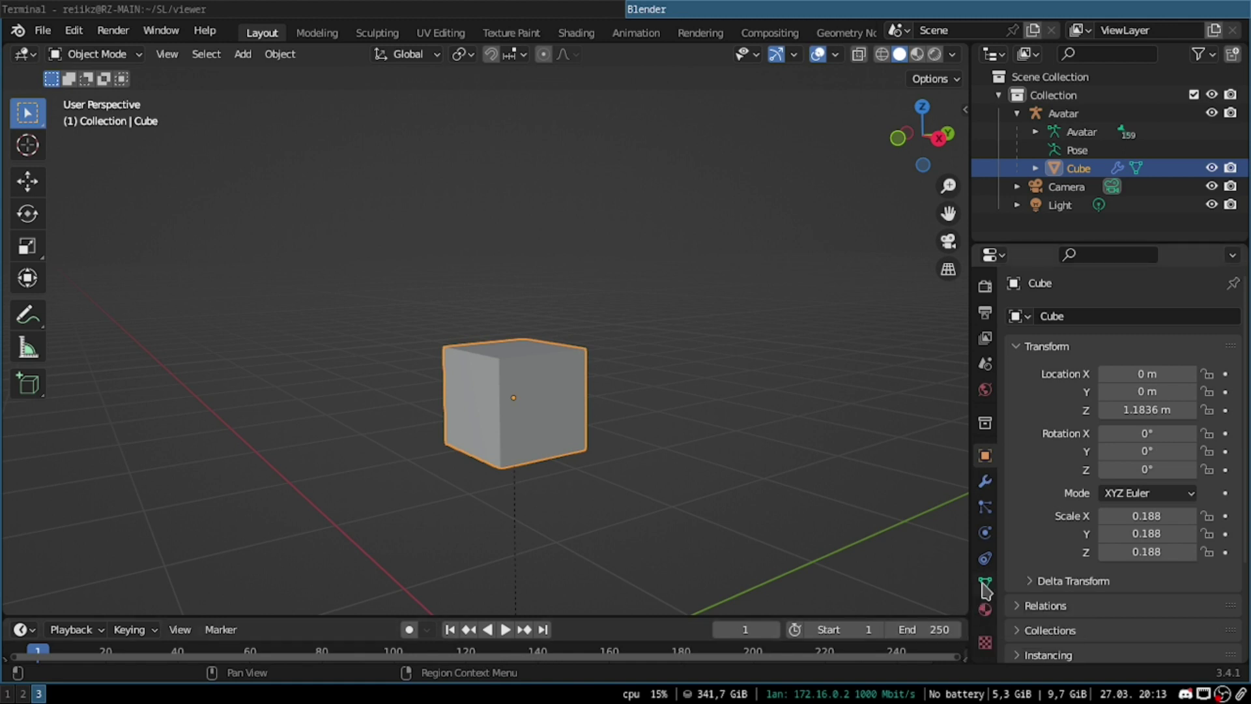
Step: In the cube's Object Data tab, add vertex groups Group and Group.001, expanding the Avatar bones
{"action": "left_click", "coordinate": [985, 584]}
{"action": "scroll", "coordinate": [1062, 417], "scroll_direction": "down", "scroll_amount": 4}
{"action": "scroll", "coordinate": [1062, 417], "scroll_direction": "up", "scroll_amount": 4}
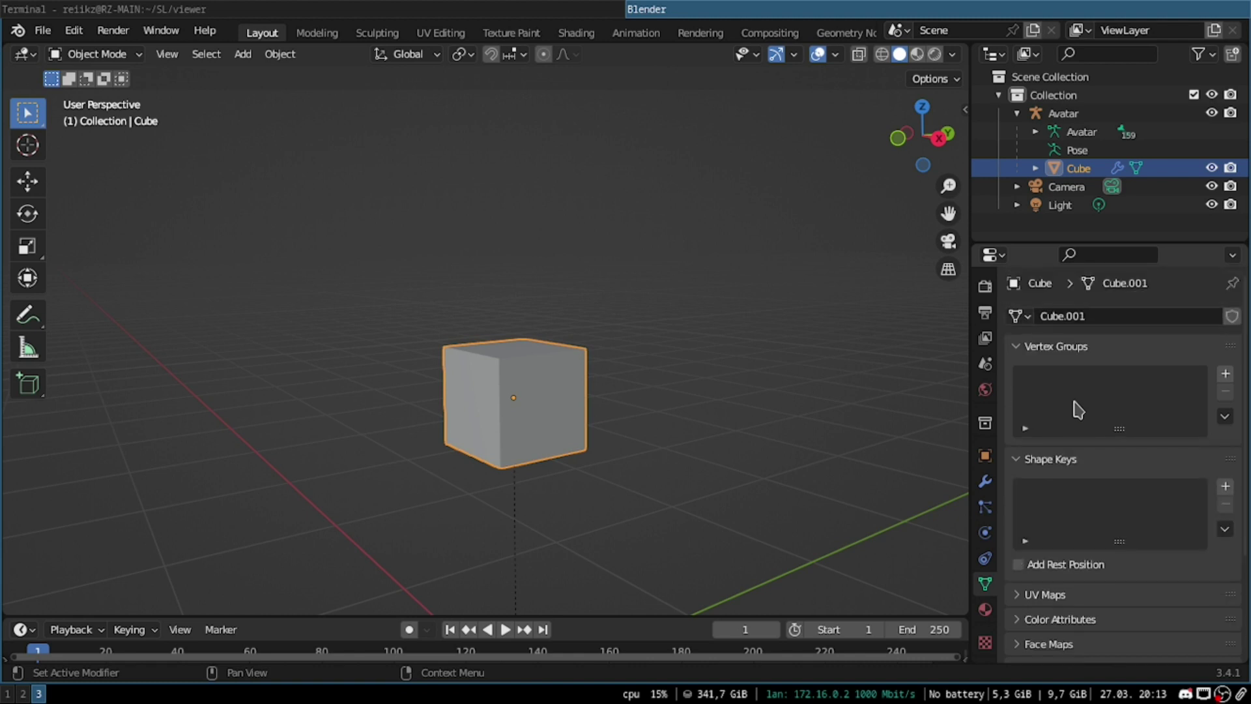
{"action": "left_click", "coordinate": [1225, 376]}
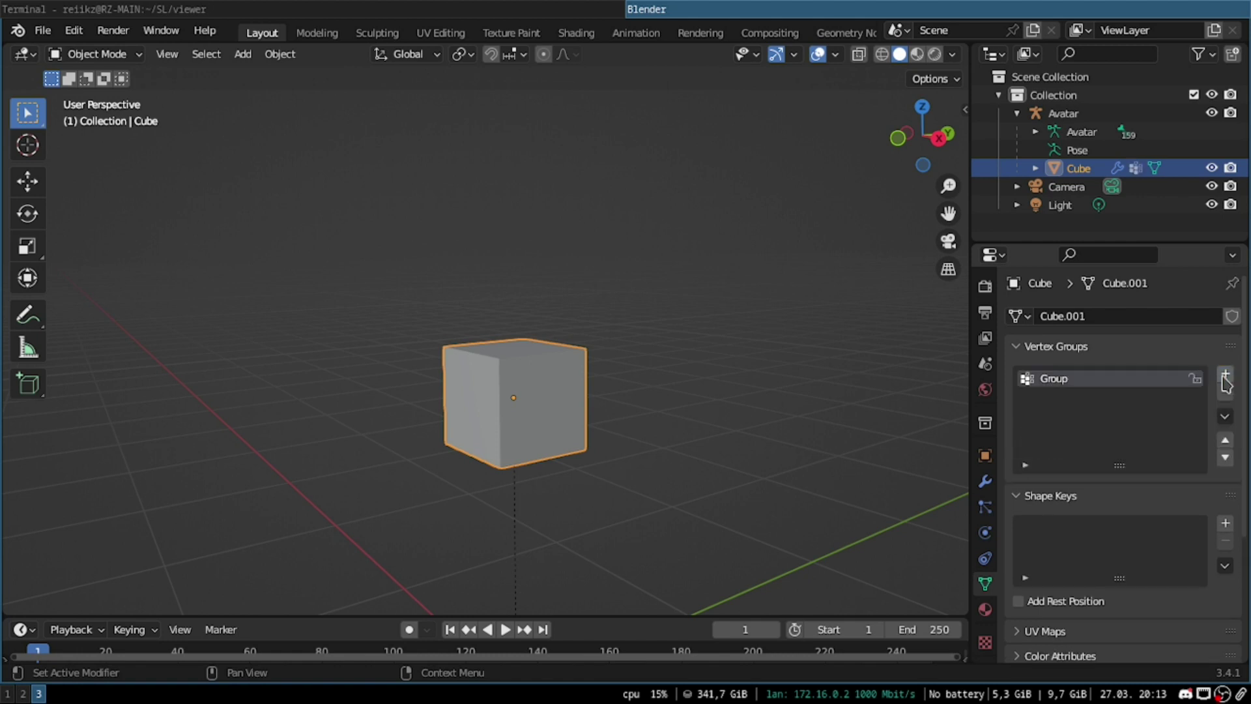
{"action": "left_click", "coordinate": [1034, 132]}
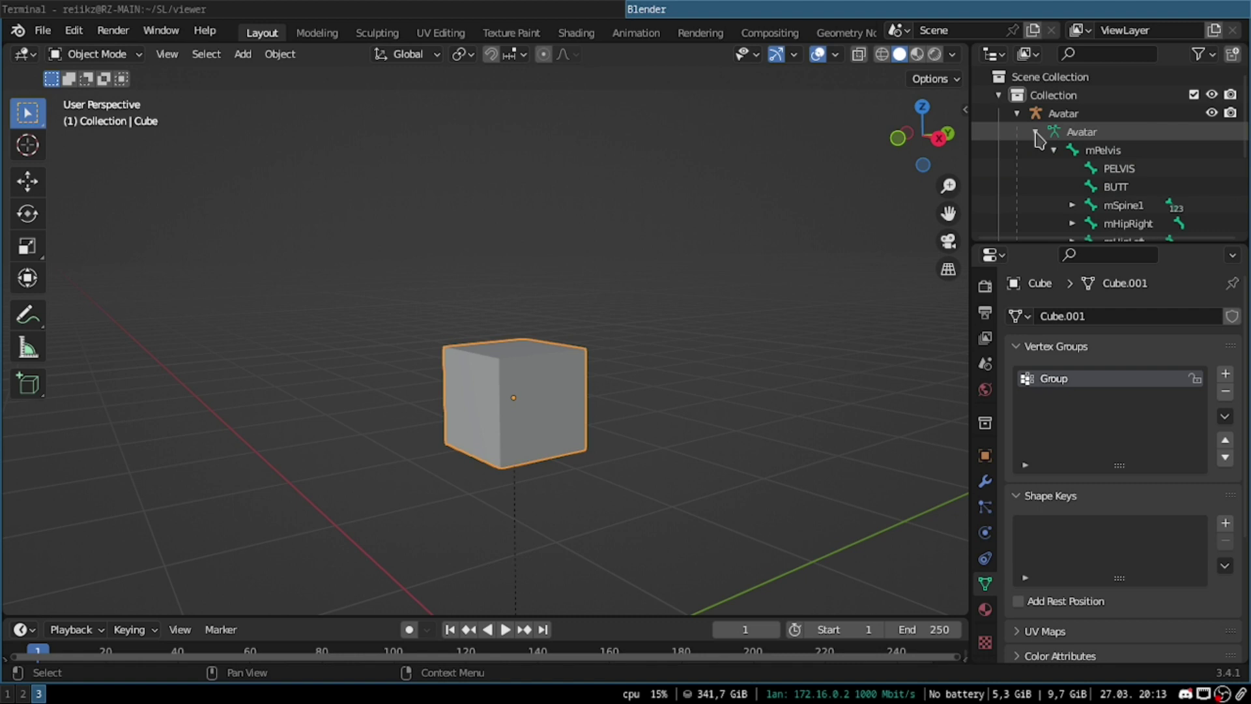
{"action": "left_click", "coordinate": [1225, 374]}
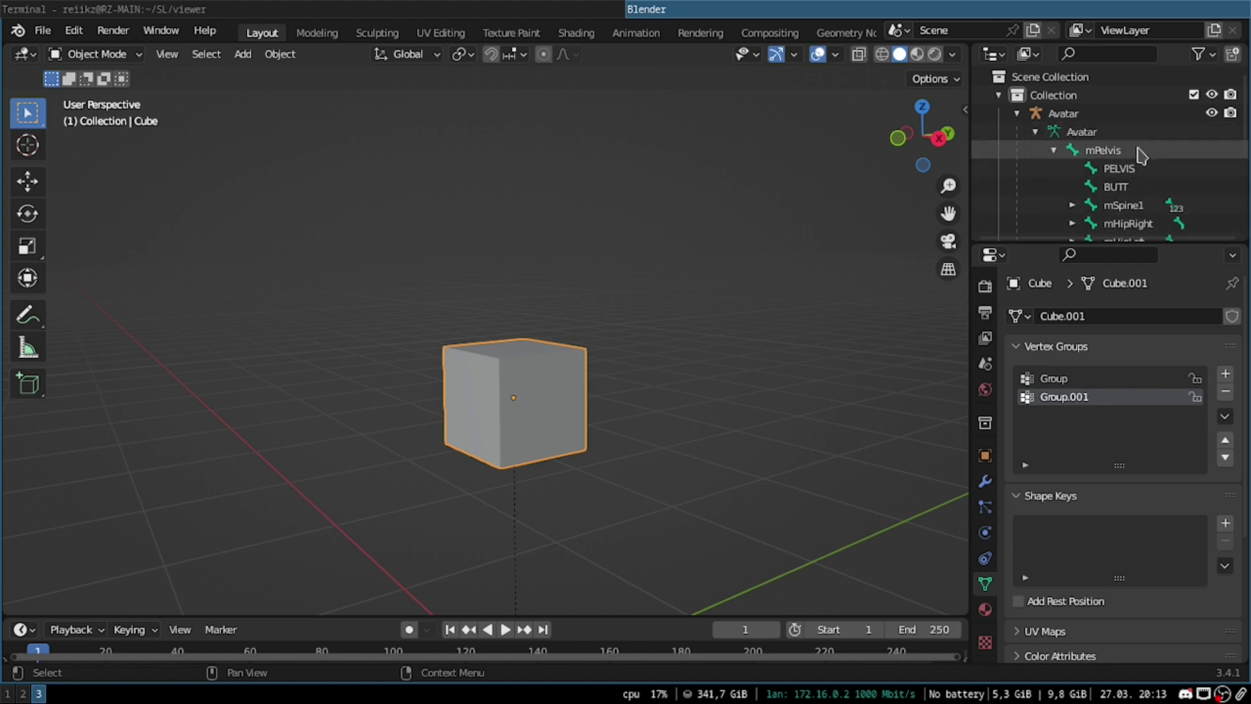
{"action": "scroll", "coordinate": [1121, 157], "scroll_direction": "down", "scroll_amount": 2}
{"action": "scroll", "coordinate": [1138, 173], "scroll_direction": "up", "scroll_amount": 1}
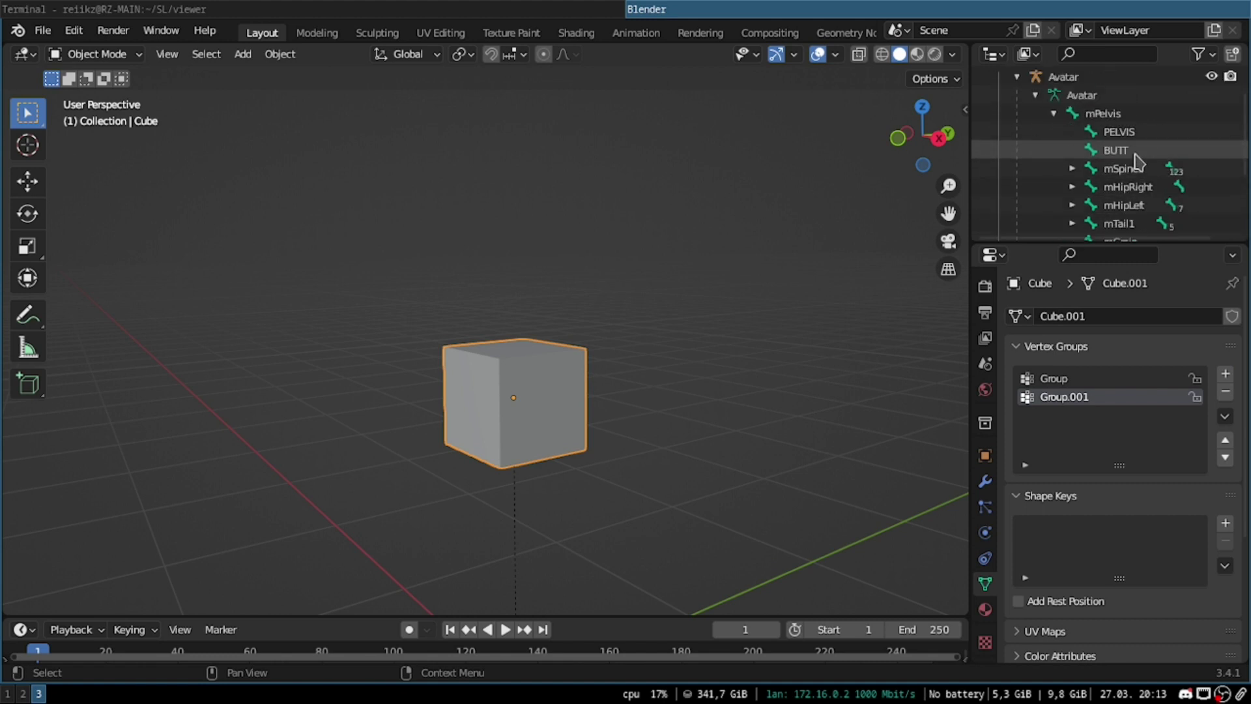
{"action": "left_click", "coordinate": [1131, 172]}
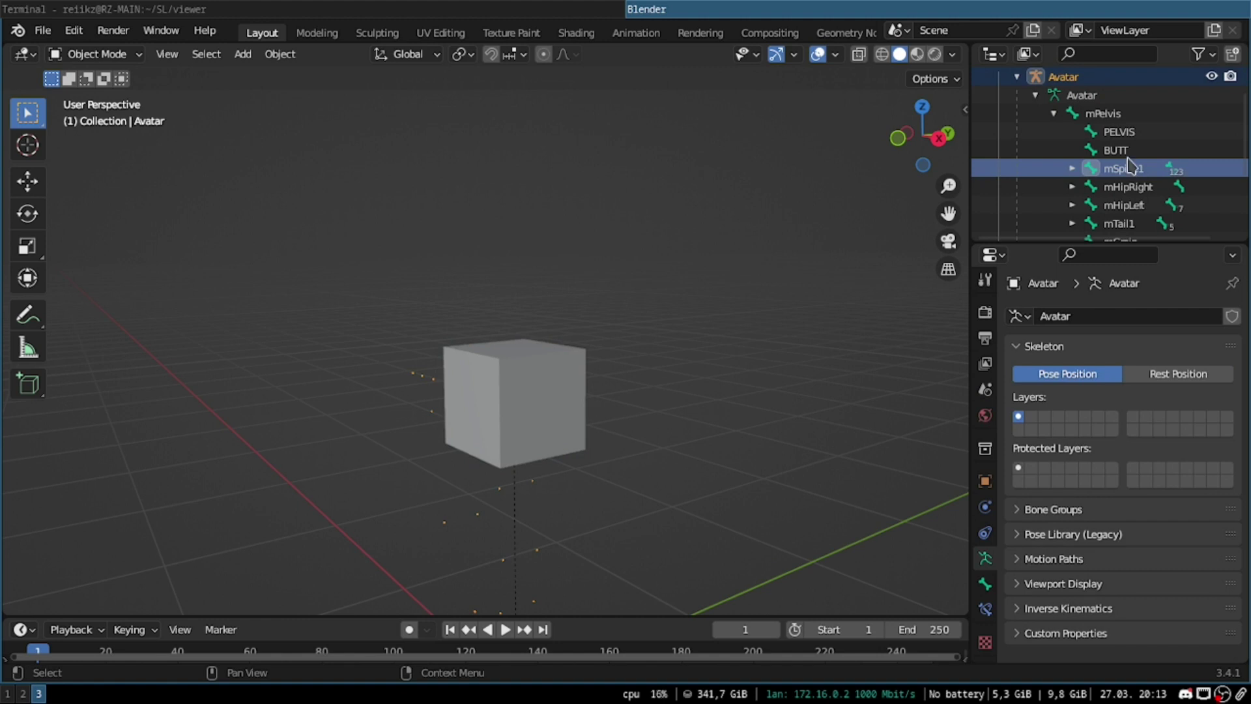
{"action": "key", "text": "Left"}
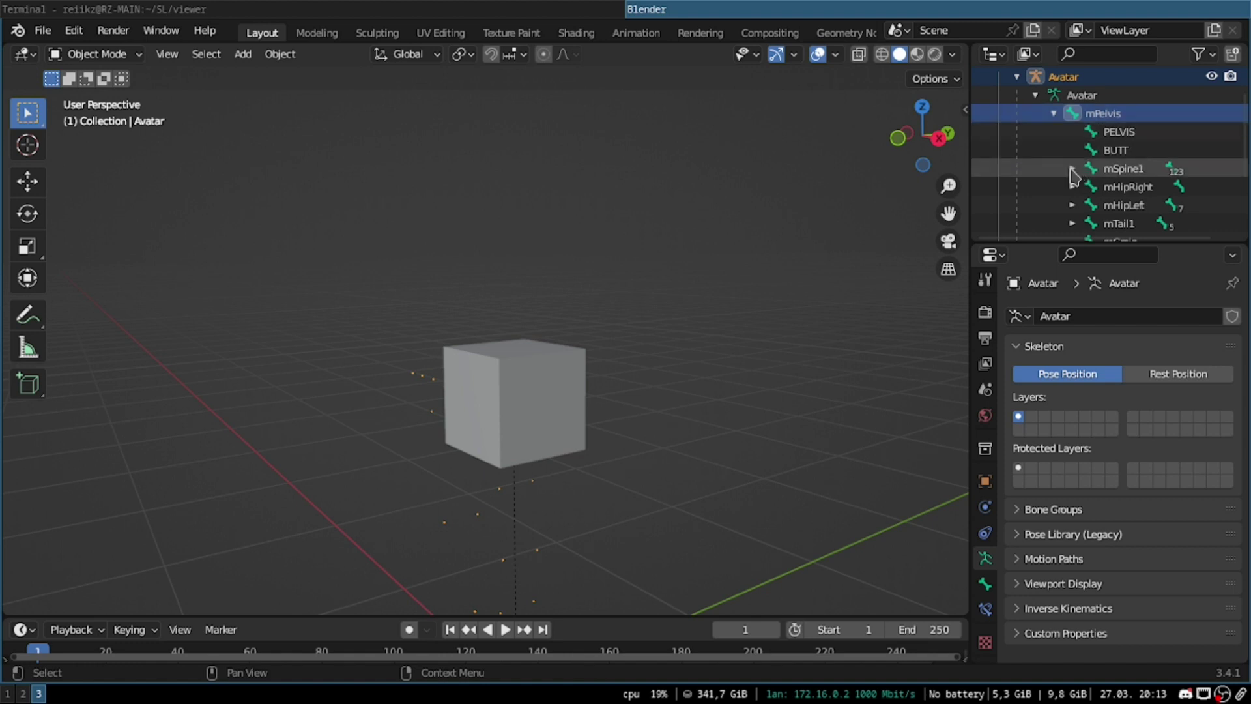
{"action": "left_click", "coordinate": [1073, 170]}
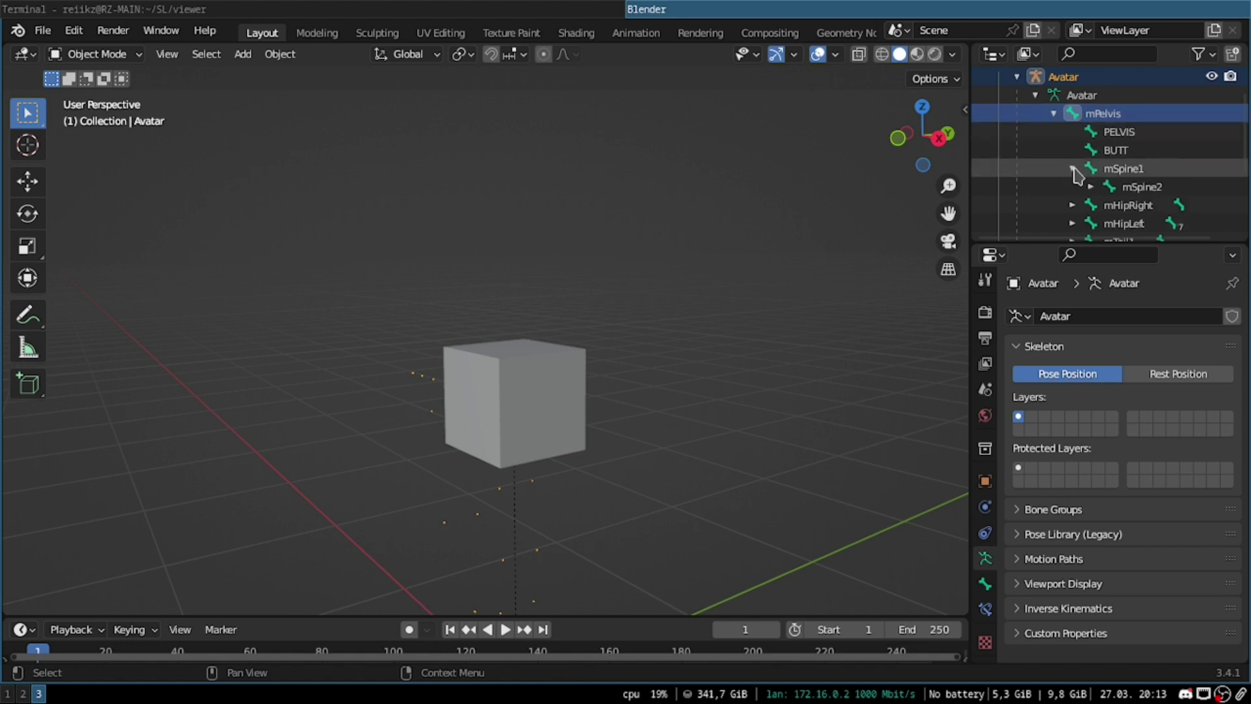
{"action": "left_click", "coordinate": [1157, 191]}
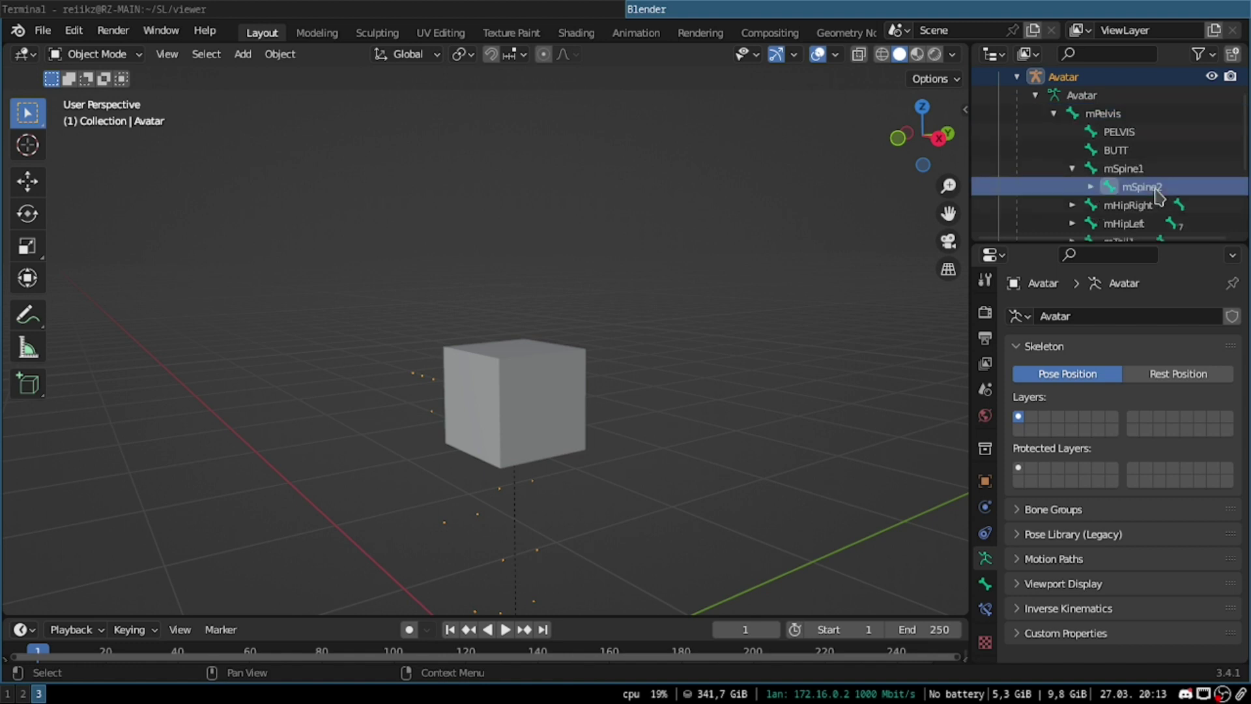
{"action": "left_click", "coordinate": [1072, 206]}
{"action": "left_click", "coordinate": [1188, 207]}
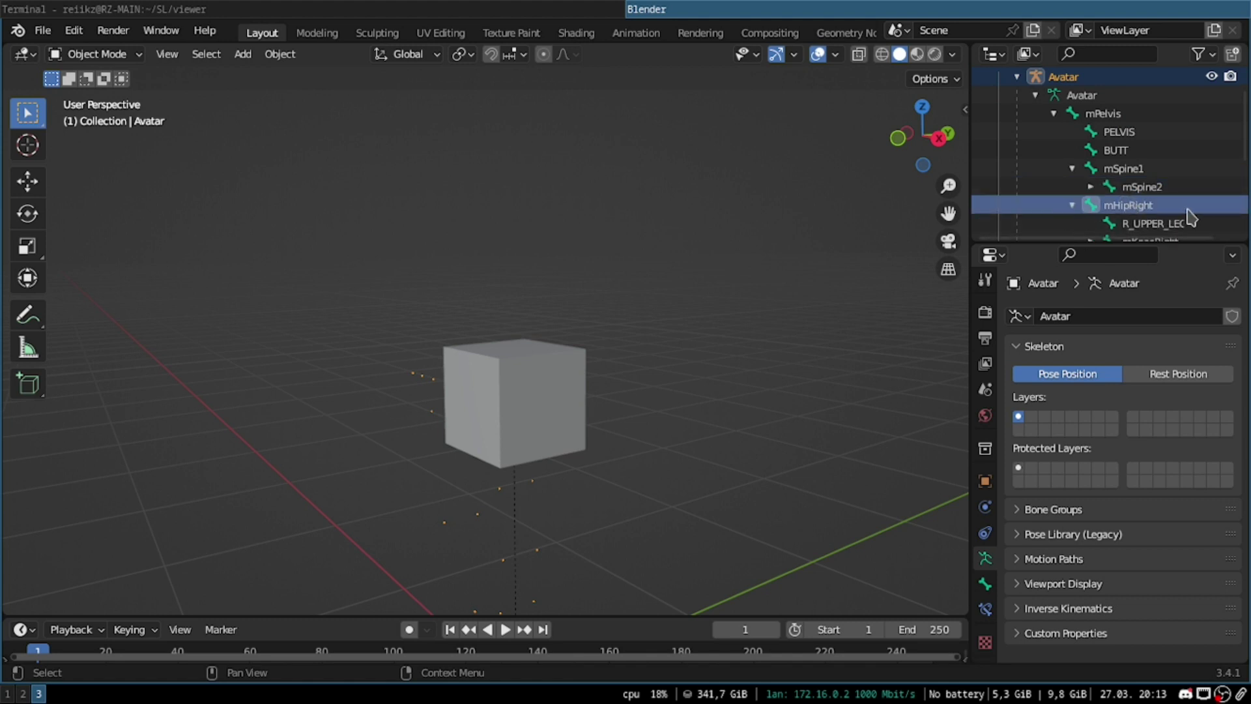
{"action": "left_click", "coordinate": [1072, 205]}
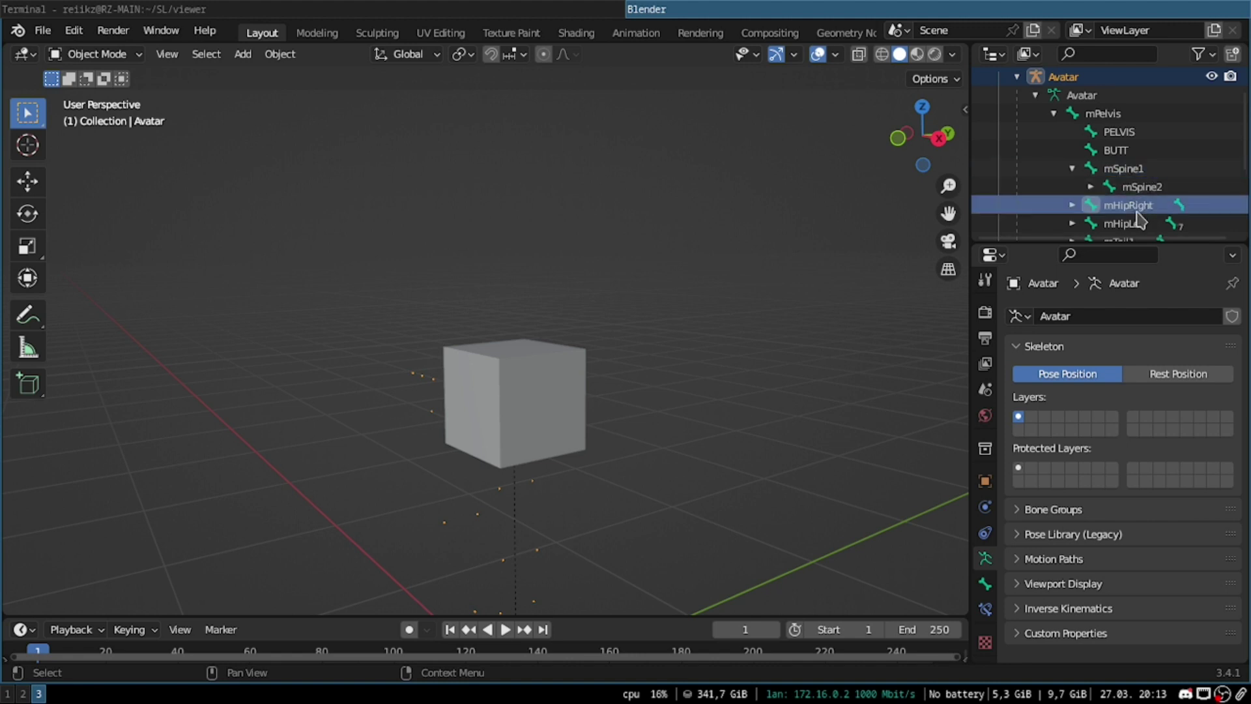
{"action": "left_click", "coordinate": [1110, 116]}
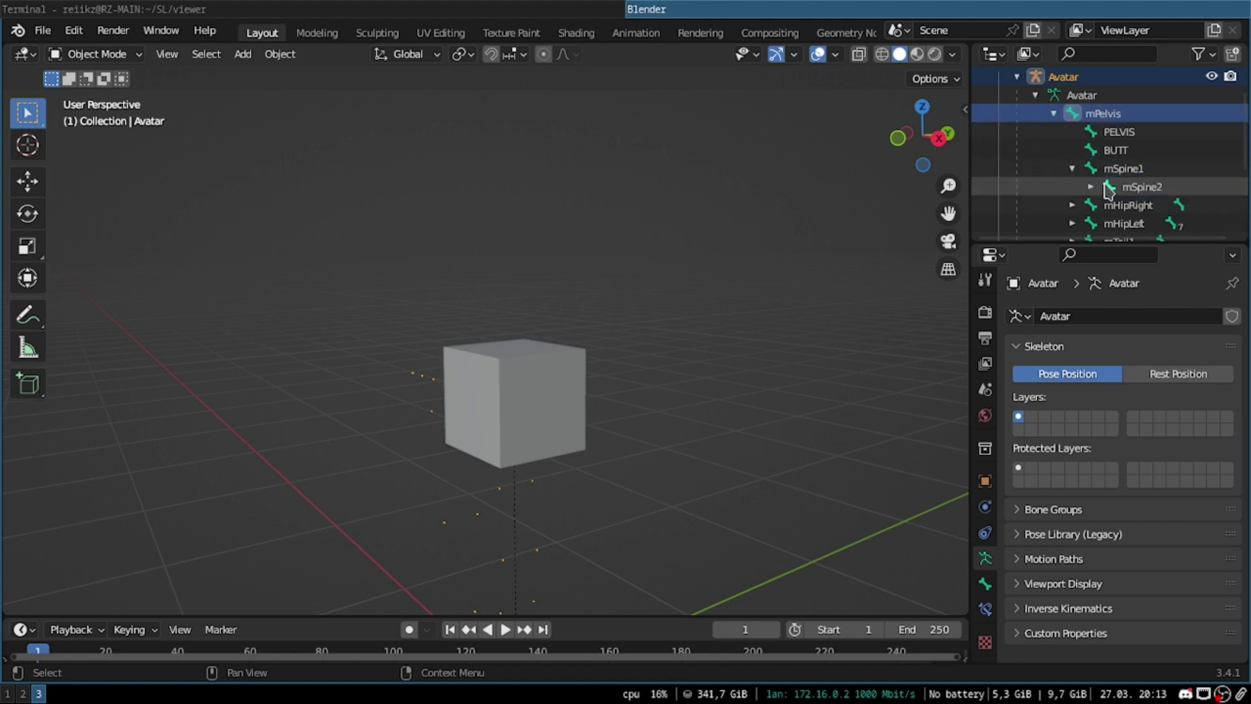
{"action": "left_click", "coordinate": [1072, 169]}
Step: Copy the mPelvis bone name and paste it as the new name of vertex group Group
{"action": "left_click", "coordinate": [553, 367]}
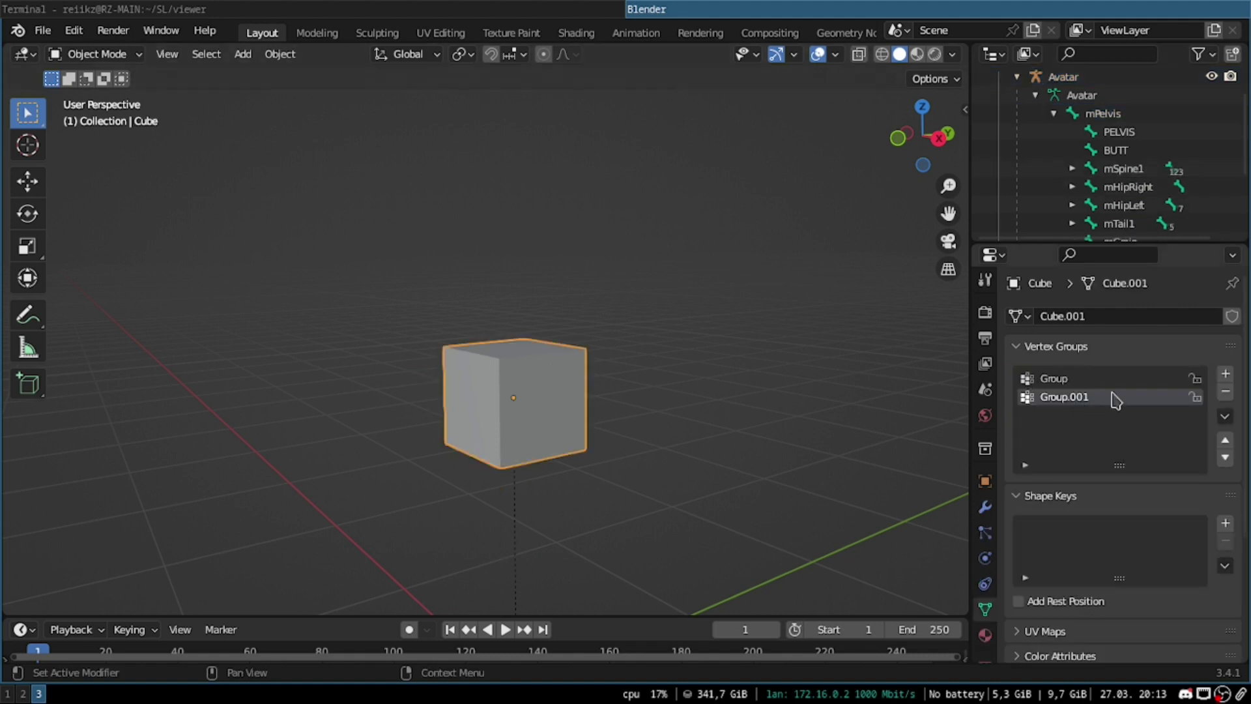
{"action": "left_click", "coordinate": [1133, 117]}
{"action": "double_click", "coordinate": [1103, 115]}
{"action": "key", "text": "ctrl+c"}
{"action": "scroll", "coordinate": [1138, 122], "scroll_direction": "up", "scroll_amount": 2}
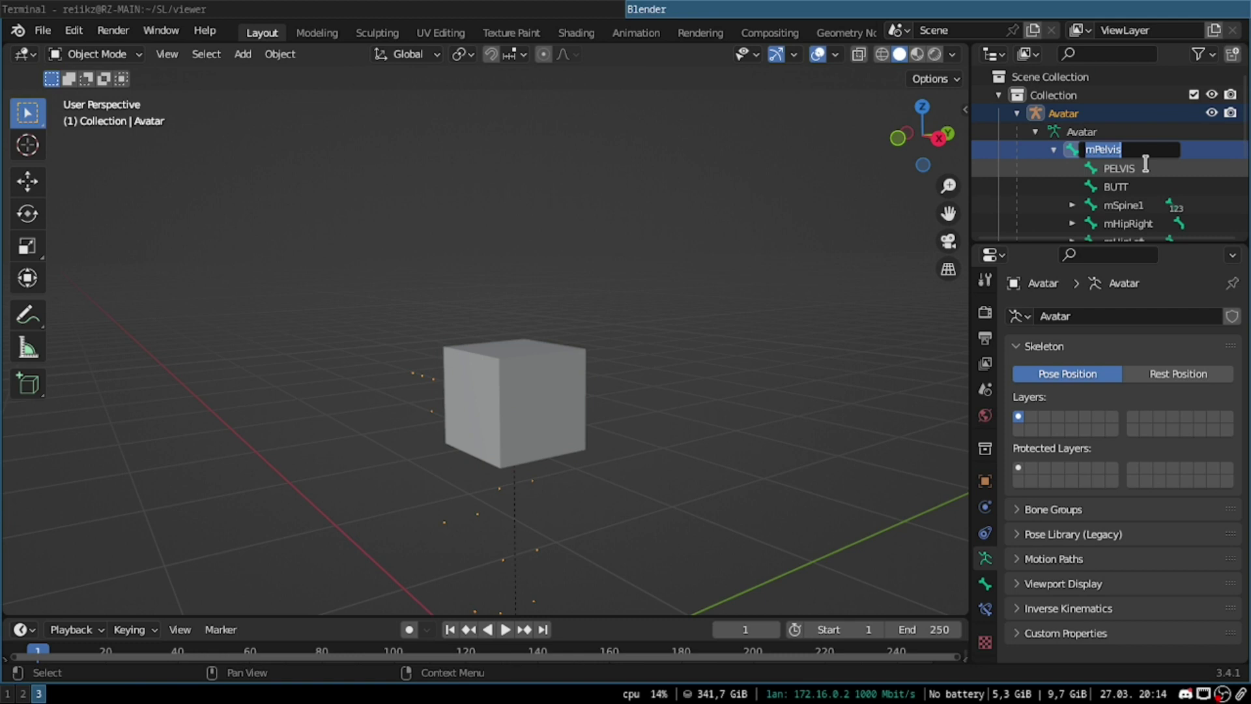
{"action": "key", "text": "Escape"}
{"action": "left_click", "coordinate": [541, 351]}
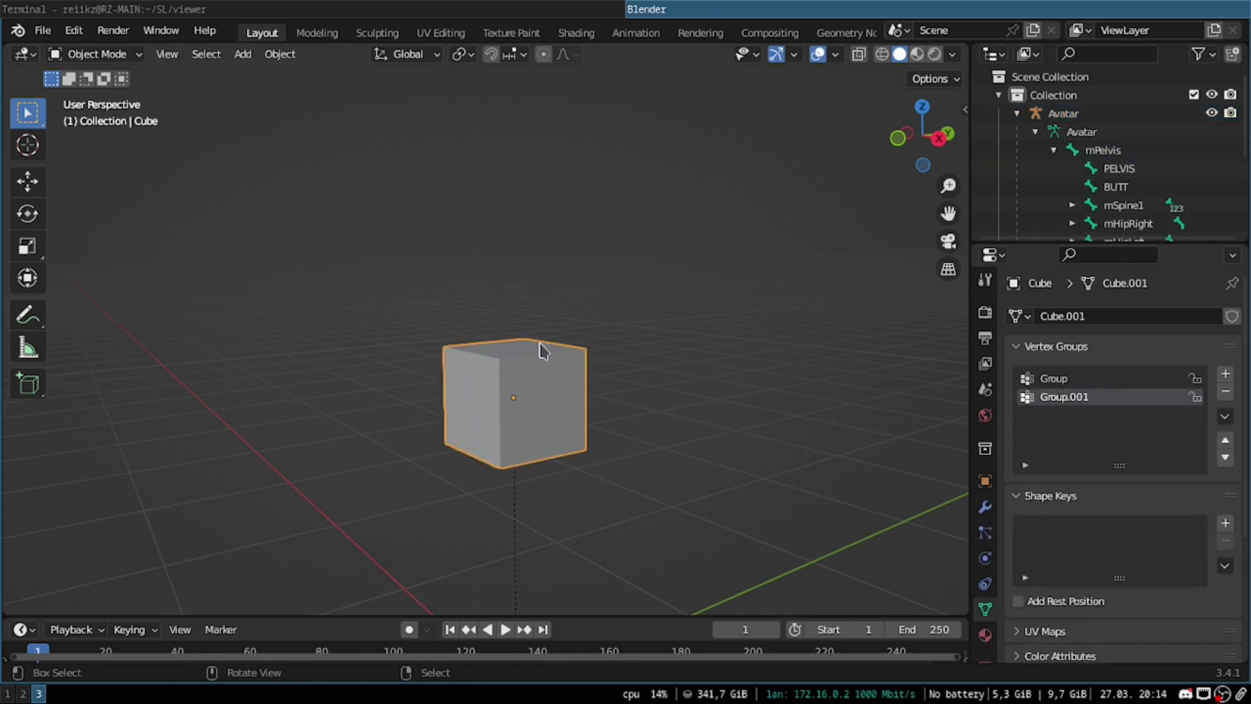
{"action": "double_click", "coordinate": [1053, 379]}
{"action": "key", "text": "ctrl+v"}
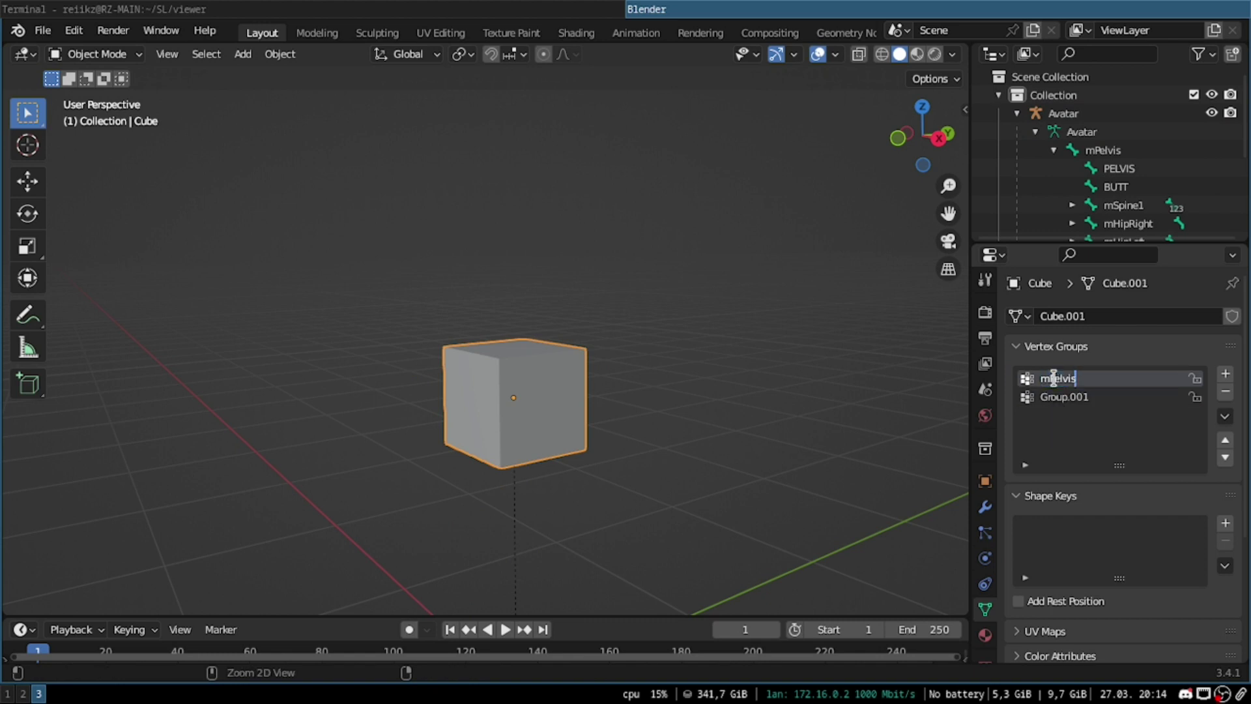
{"action": "key", "text": "Return"}
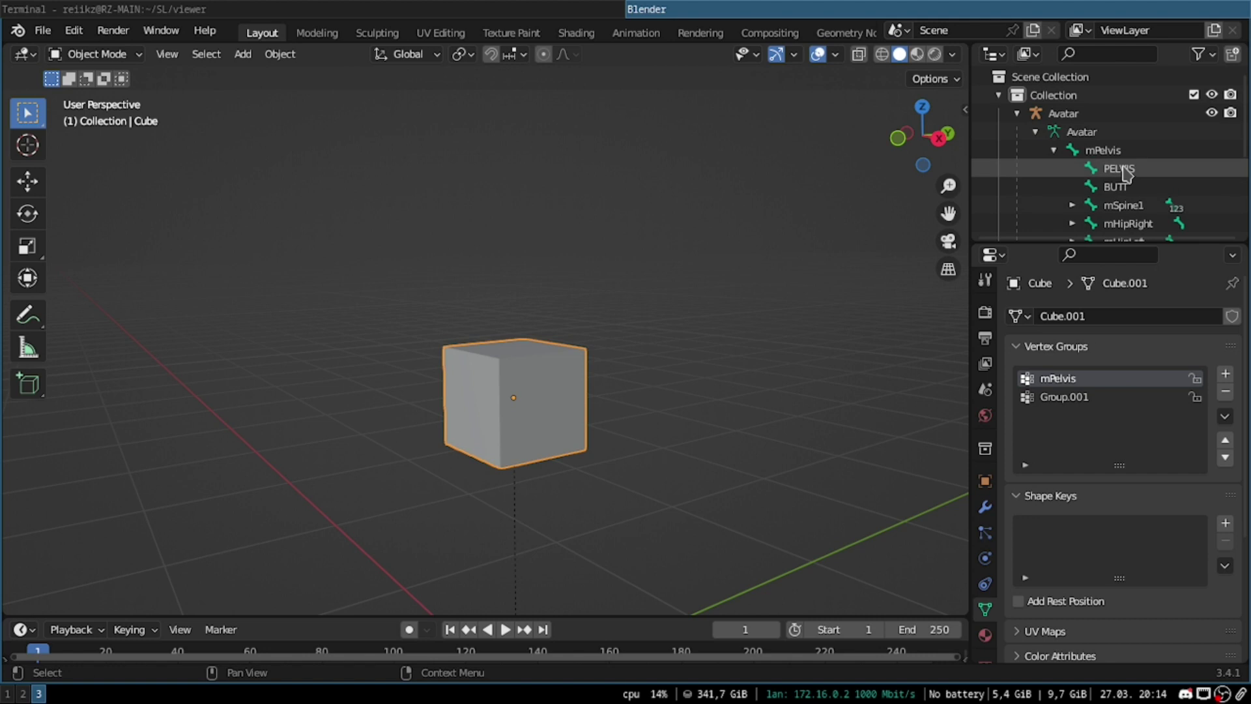
Step: Copy the mSpine1 bone name and rename vertex group Group.001 to mSpine1
{"action": "scroll", "coordinate": [1127, 173], "scroll_direction": "down", "scroll_amount": 3}
{"action": "left_click", "coordinate": [1123, 132]}
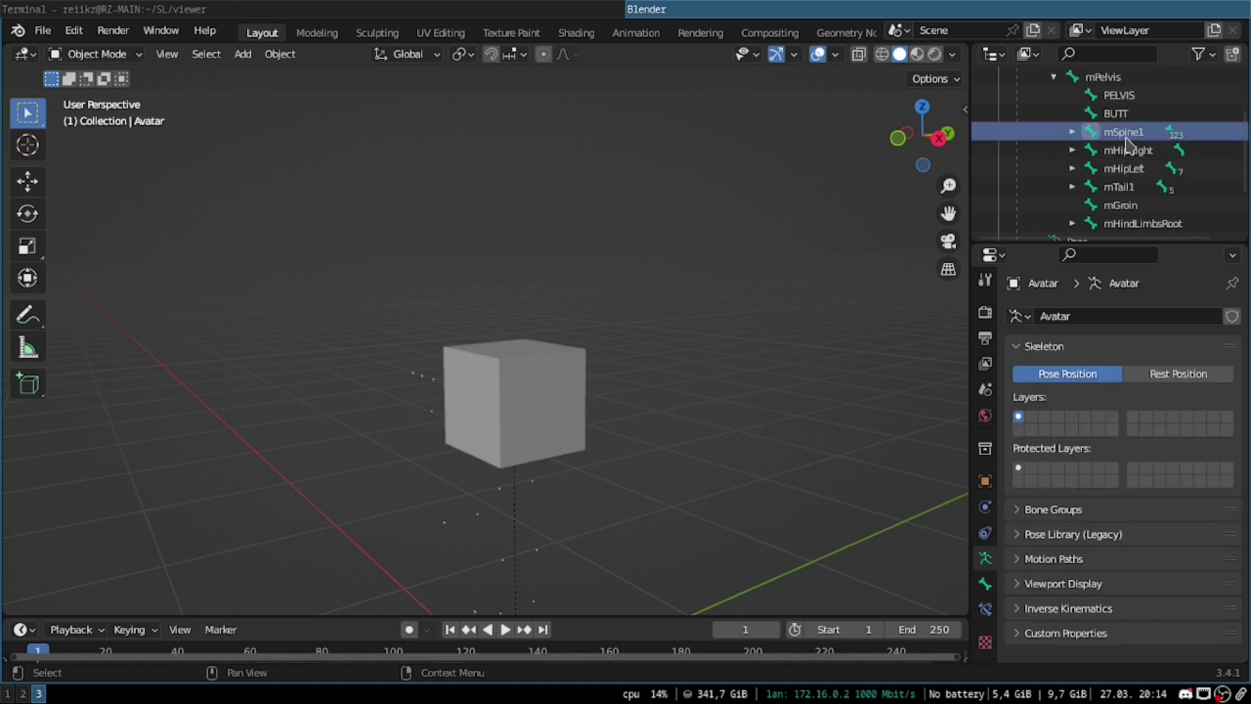
{"action": "double_click", "coordinate": [1126, 137]}
{"action": "key", "text": "ctrl+c"}
{"action": "scroll", "coordinate": [1121, 147], "scroll_direction": "up", "scroll_amount": 1}
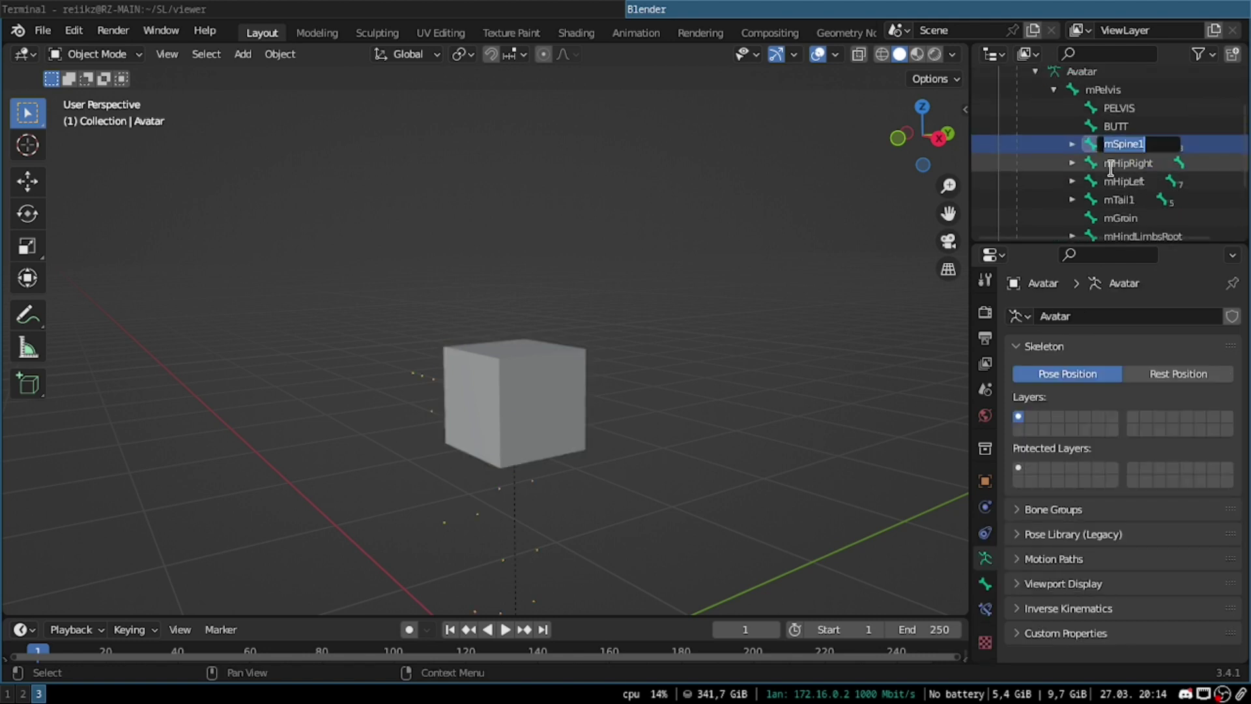
{"action": "key", "text": "Escape"}
{"action": "left_click", "coordinate": [515, 365]}
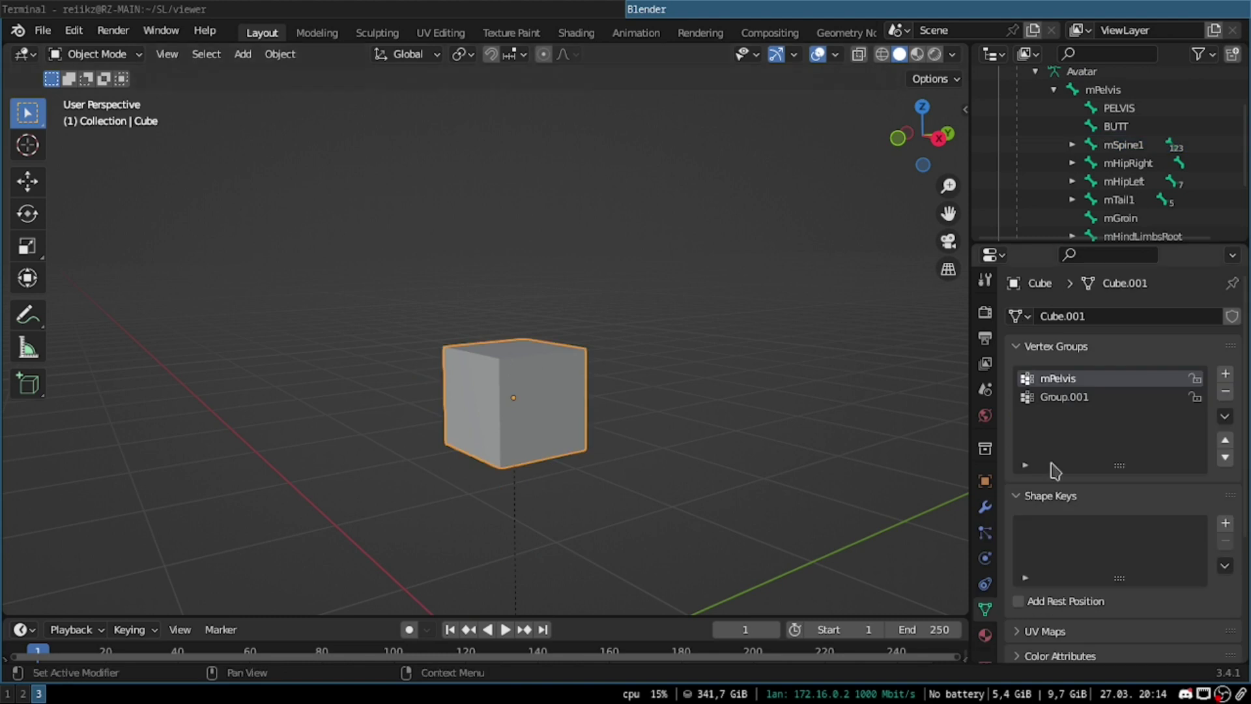
{"action": "double_click", "coordinate": [1082, 397]}
{"action": "key", "text": "ctrl+v"}
{"action": "key", "text": "Return"}
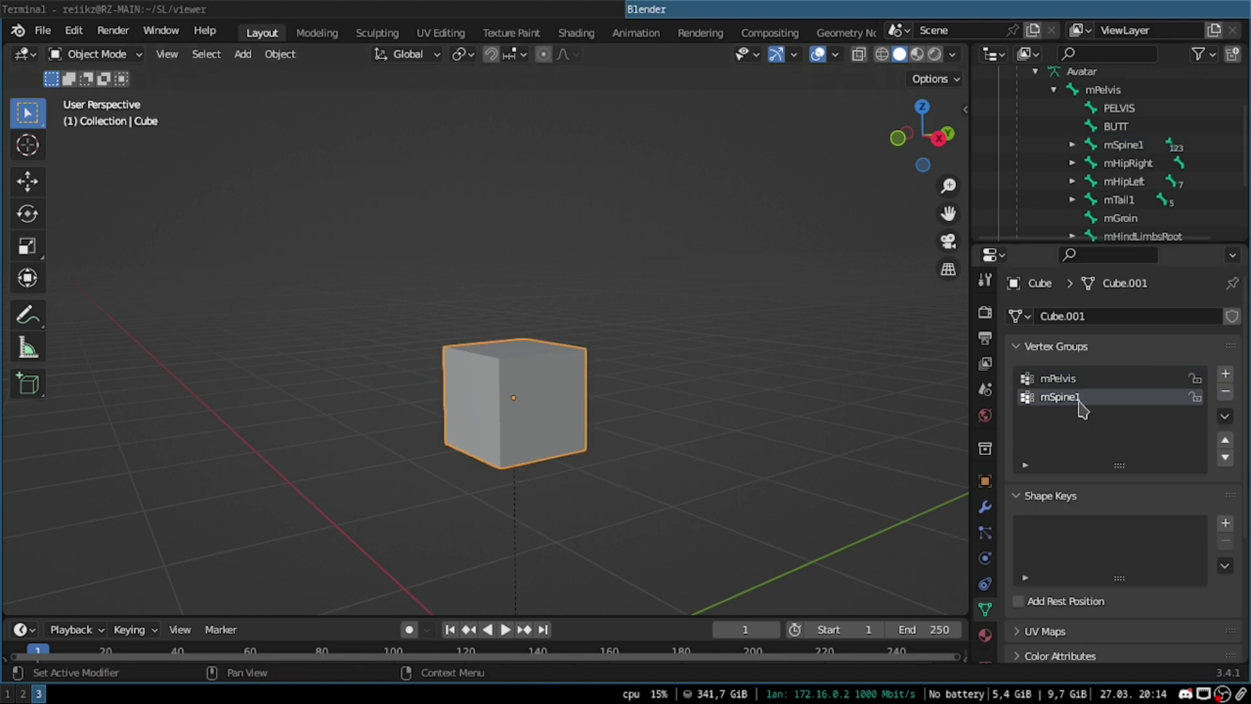
Step: Check both vertex groups, leaving mPelvis as the active group
{"action": "left_click", "coordinate": [1117, 386]}
{"action": "left_click", "coordinate": [1133, 399]}
{"action": "scroll", "coordinate": [1150, 220], "scroll_direction": "up", "scroll_amount": 3}
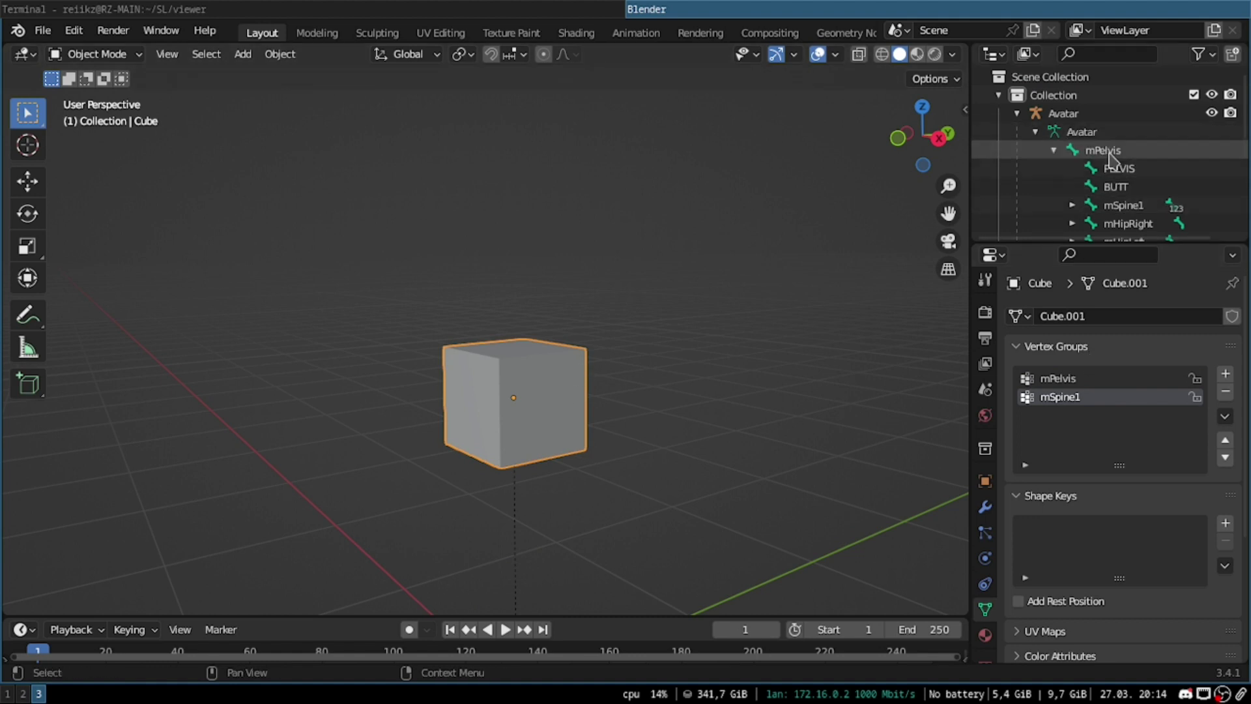
{"action": "left_click", "coordinate": [1110, 378]}
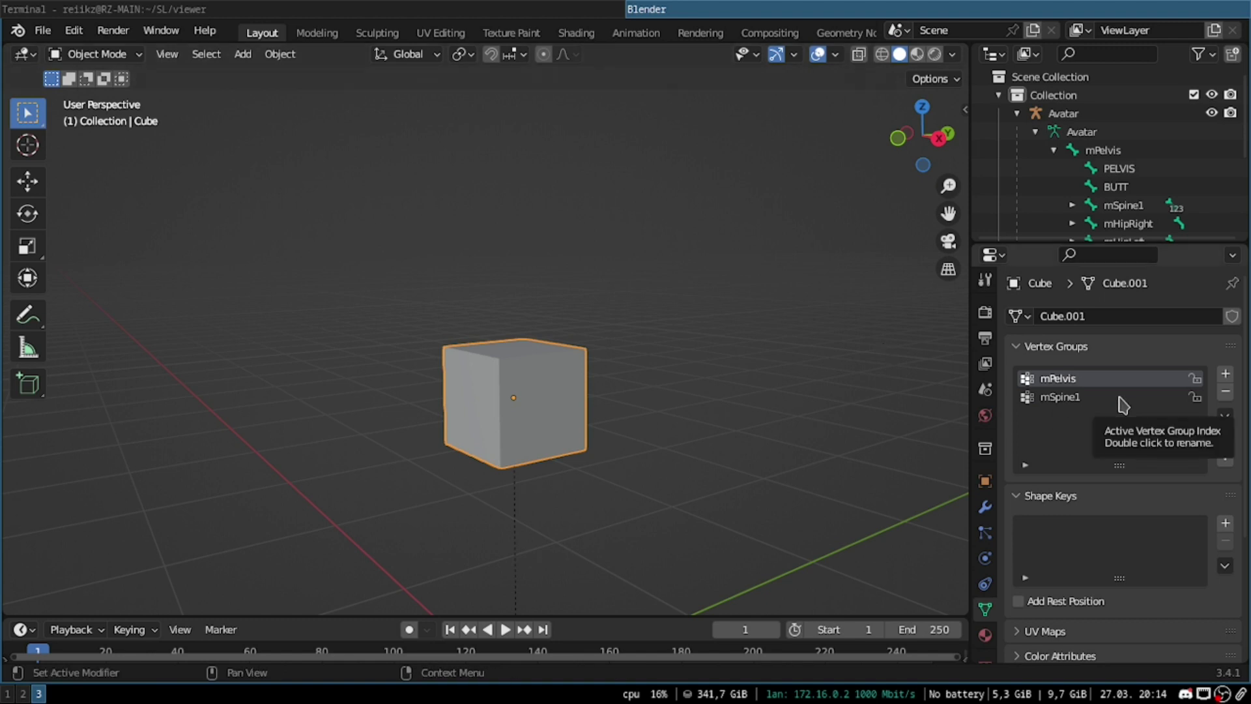
{"action": "scroll", "coordinate": [629, 357], "scroll_direction": "down", "scroll_amount": 2}
{"action": "scroll", "coordinate": [528, 391], "scroll_direction": "up", "scroll_amount": 4}
{"action": "scroll", "coordinate": [776, 355], "scroll_direction": "down", "scroll_amount": 1}
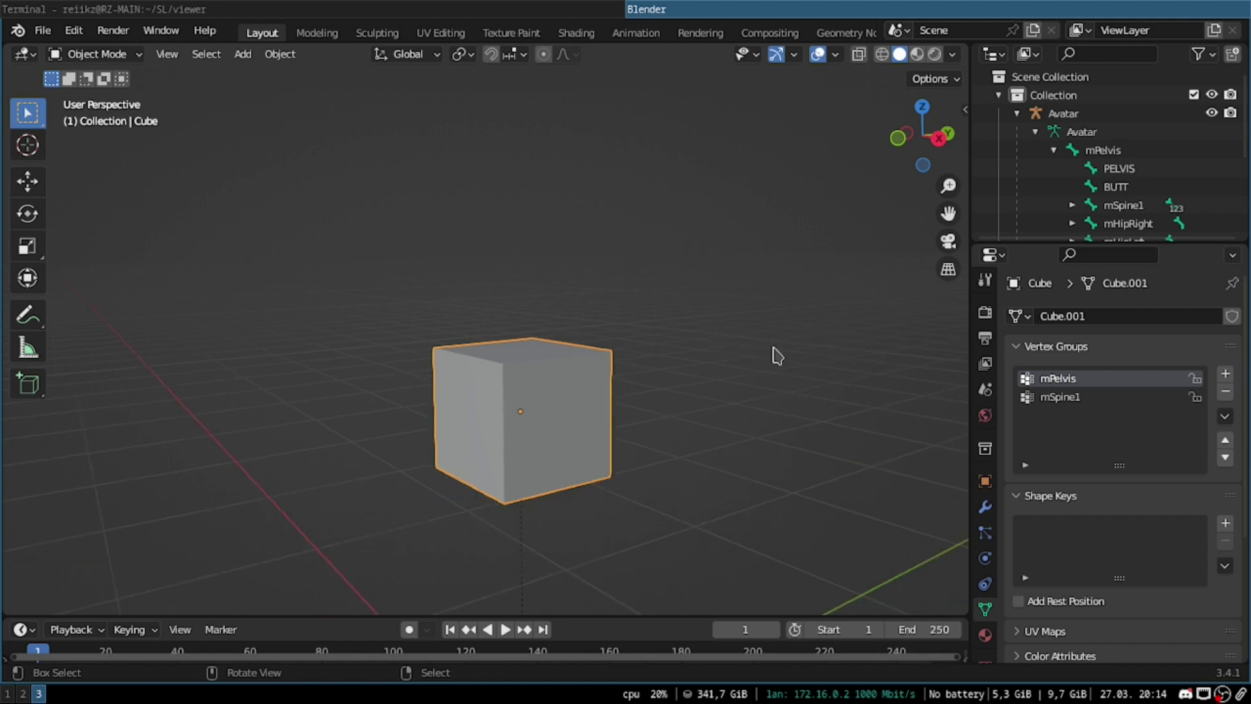
{"action": "scroll", "coordinate": [776, 355], "scroll_direction": "down", "scroll_amount": 1}
{"action": "scroll", "coordinate": [422, 408], "scroll_direction": "down", "scroll_amount": 1}
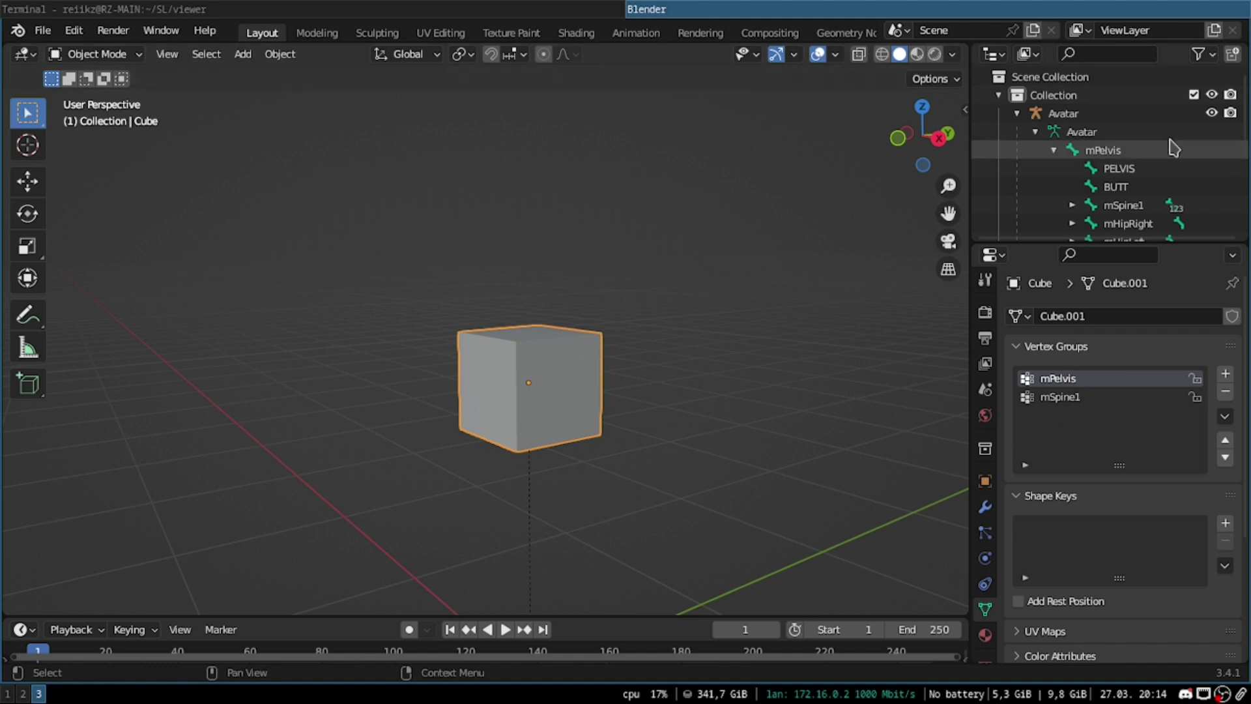
Step: Switch the cube into Weight Paint mode
{"action": "scroll", "coordinate": [1170, 146], "scroll_direction": "down", "scroll_amount": 5}
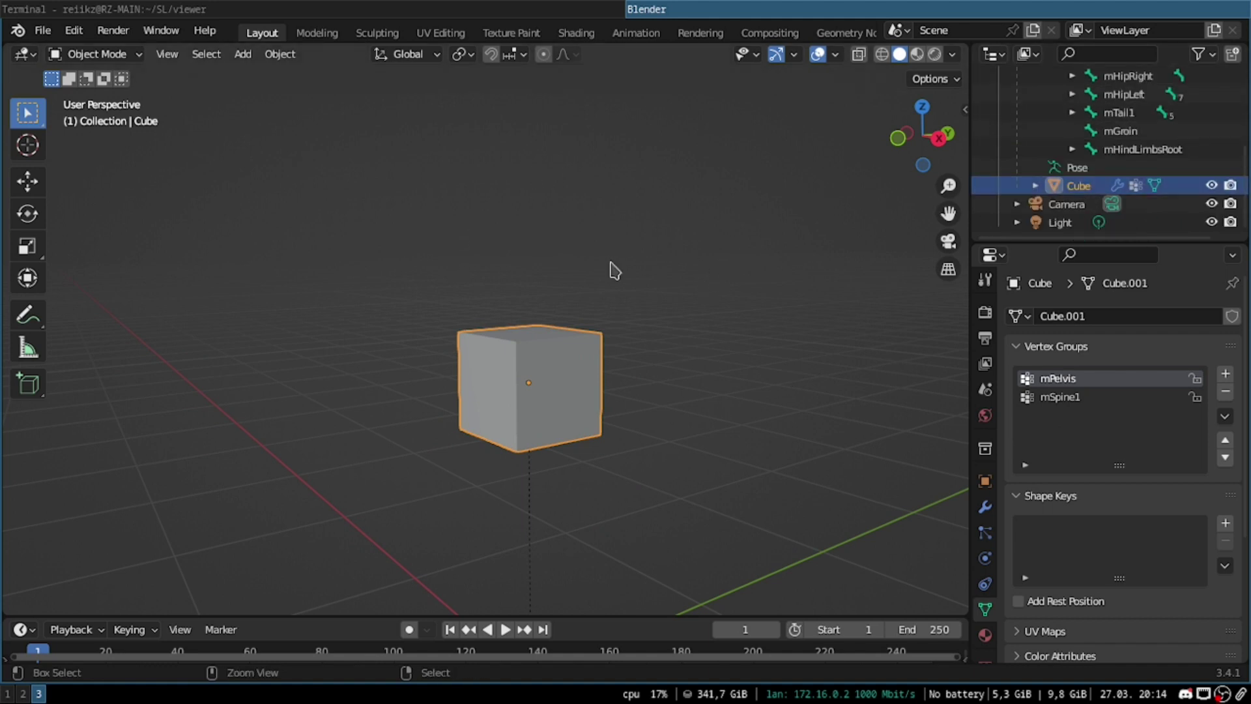
{"action": "key", "text": "ctrl+Tab"}
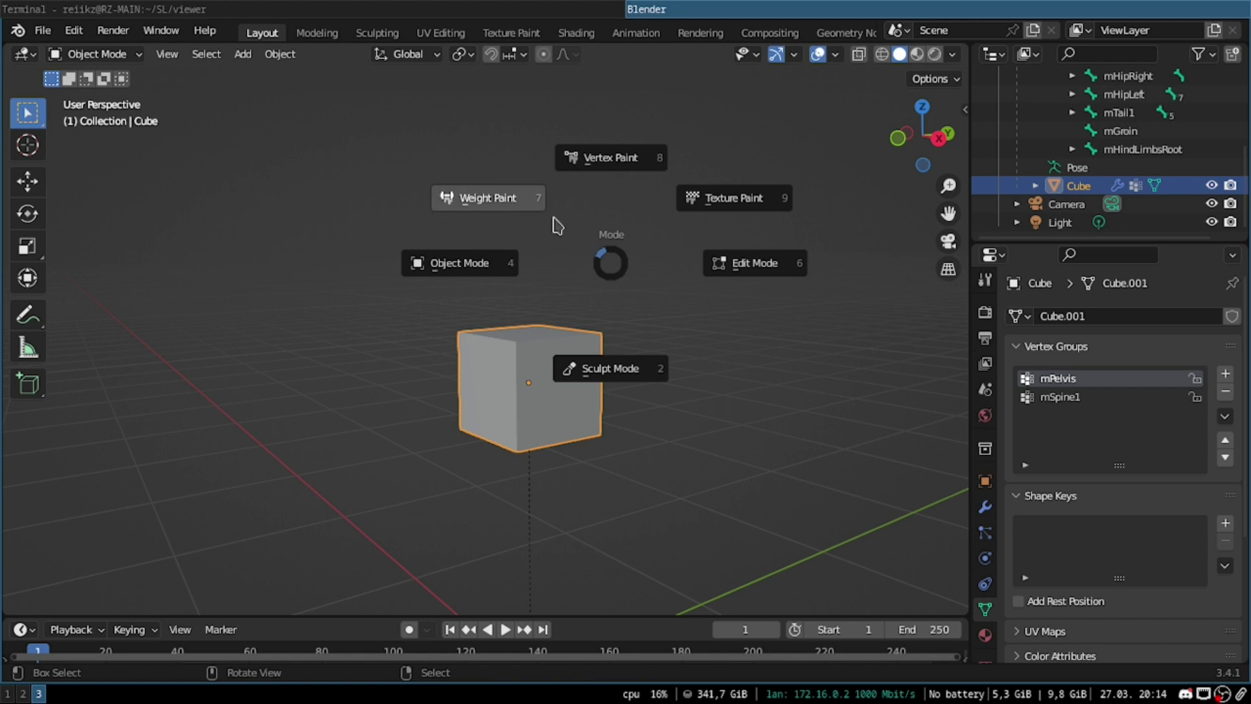
{"action": "left_click", "coordinate": [525, 206]}
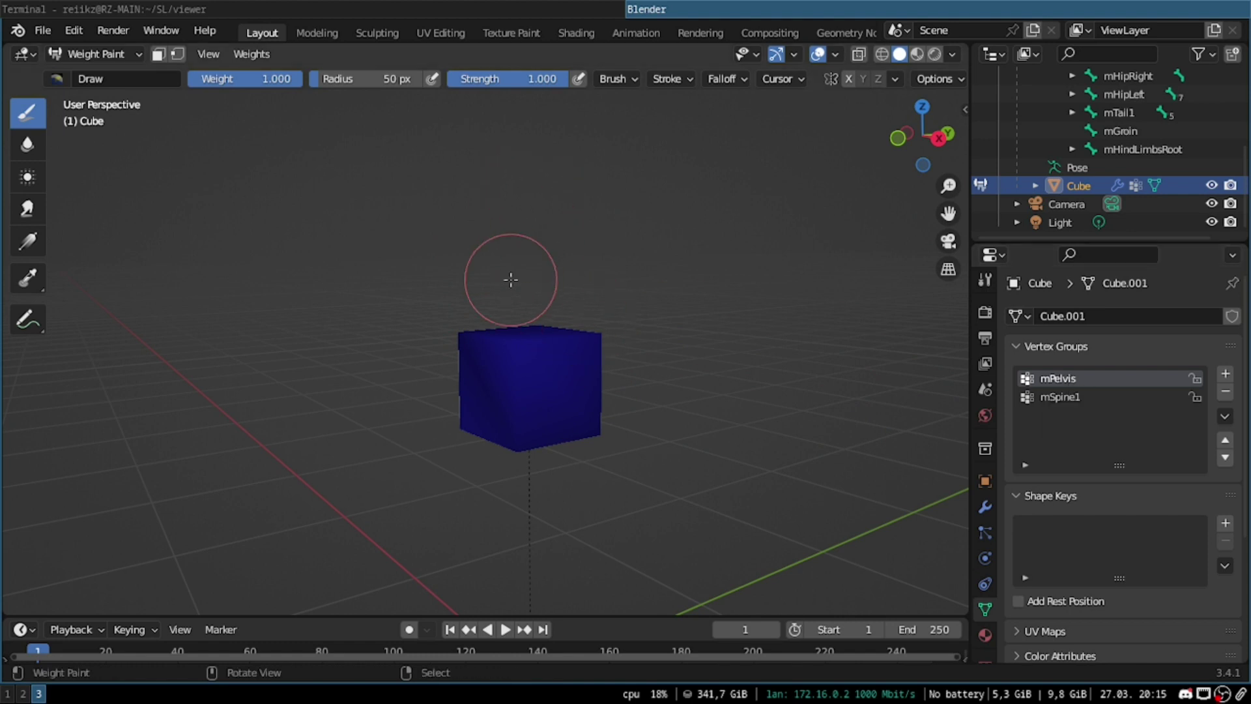
Step: Paint the cube's top and front with full 1.0 mPelvis weight
{"action": "left_click_drag", "start_coordinate": [519, 298], "coordinate": [609, 287]}
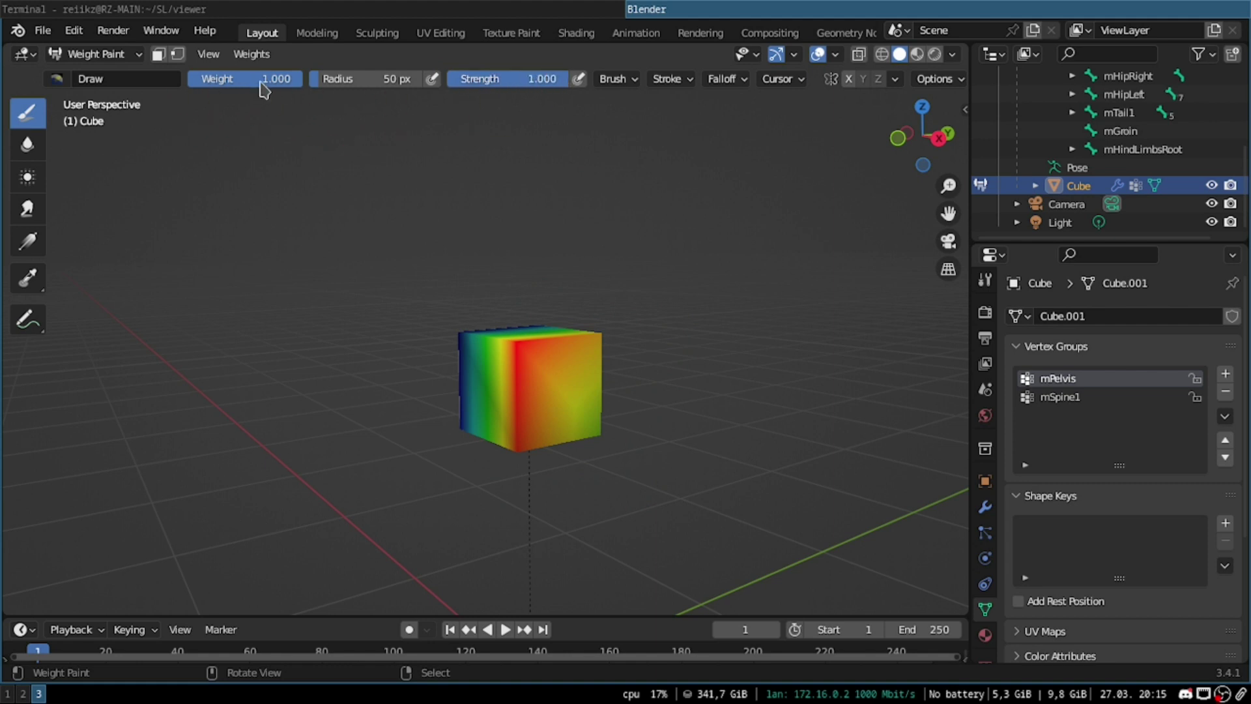
{"action": "mouse_move", "coordinate": [331, 250]}
{"action": "middle_mouse_down"}
{"action": "mouse_move", "coordinate": [396, 254]}
{"action": "mouse_move", "coordinate": [651, 338]}
{"action": "mouse_move", "coordinate": [561, 433]}
{"action": "middle_mouse_up"}
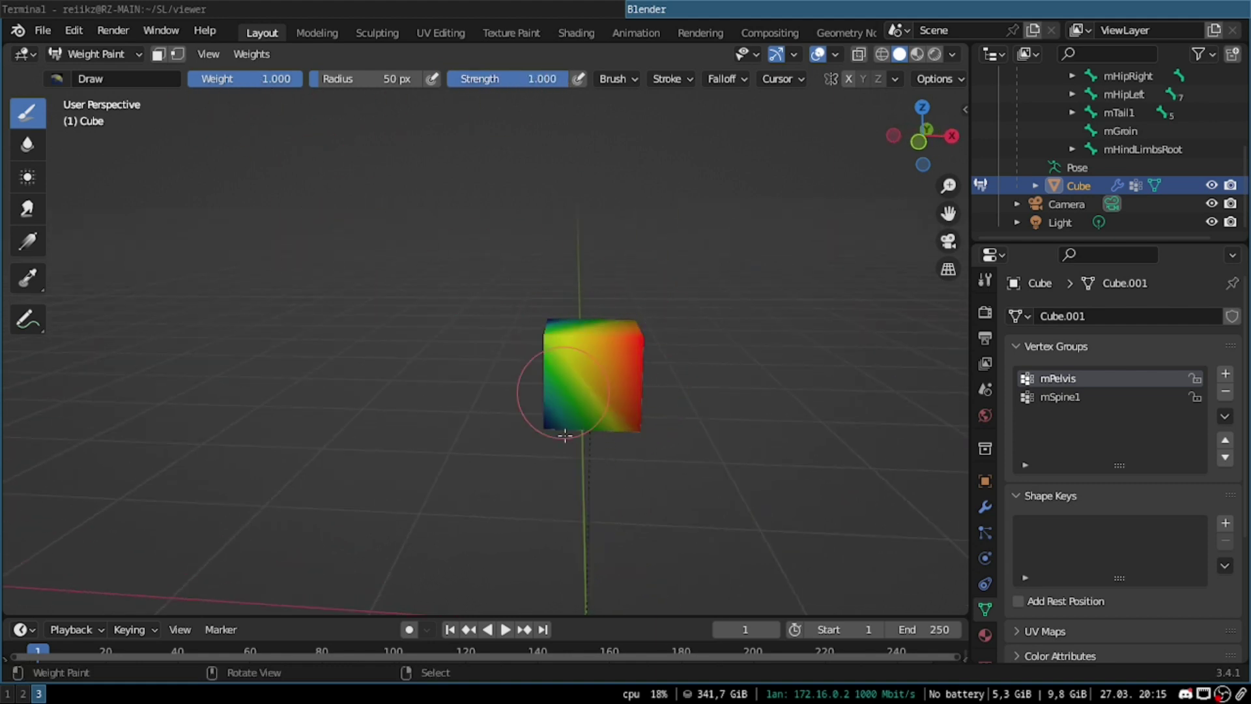
{"action": "mouse_move", "coordinate": [552, 321]}
{"action": "left_mouse_down"}
{"action": "mouse_move", "coordinate": [534, 427]}
{"action": "mouse_move", "coordinate": [569, 391]}
{"action": "mouse_move", "coordinate": [532, 456]}
{"action": "mouse_move", "coordinate": [608, 413]}
{"action": "left_mouse_up"}
{"action": "mouse_move", "coordinate": [609, 413]}
{"action": "middle_mouse_down"}
{"action": "mouse_move", "coordinate": [771, 260]}
{"action": "mouse_move", "coordinate": [513, 375]}
{"action": "middle_mouse_up"}
{"action": "mouse_move", "coordinate": [514, 375]}
{"action": "left_mouse_down"}
{"action": "mouse_move", "coordinate": [481, 382]}
{"action": "mouse_move", "coordinate": [498, 391]}
{"action": "left_mouse_up"}
{"action": "mouse_move", "coordinate": [498, 391]}
{"action": "middle_mouse_down"}
{"action": "mouse_move", "coordinate": [620, 338]}
{"action": "mouse_move", "coordinate": [409, 433]}
{"action": "middle_mouse_up"}
Step: Paint the remaining faces red so the whole cube has mPelvis weight 1.0
{"action": "left_click_drag", "start_coordinate": [409, 433], "coordinate": [481, 377]}
{"action": "mouse_move", "coordinate": [480, 378]}
{"action": "middle_mouse_down"}
{"action": "mouse_move", "coordinate": [542, 405]}
{"action": "mouse_move", "coordinate": [678, 391]}
{"action": "middle_mouse_up"}
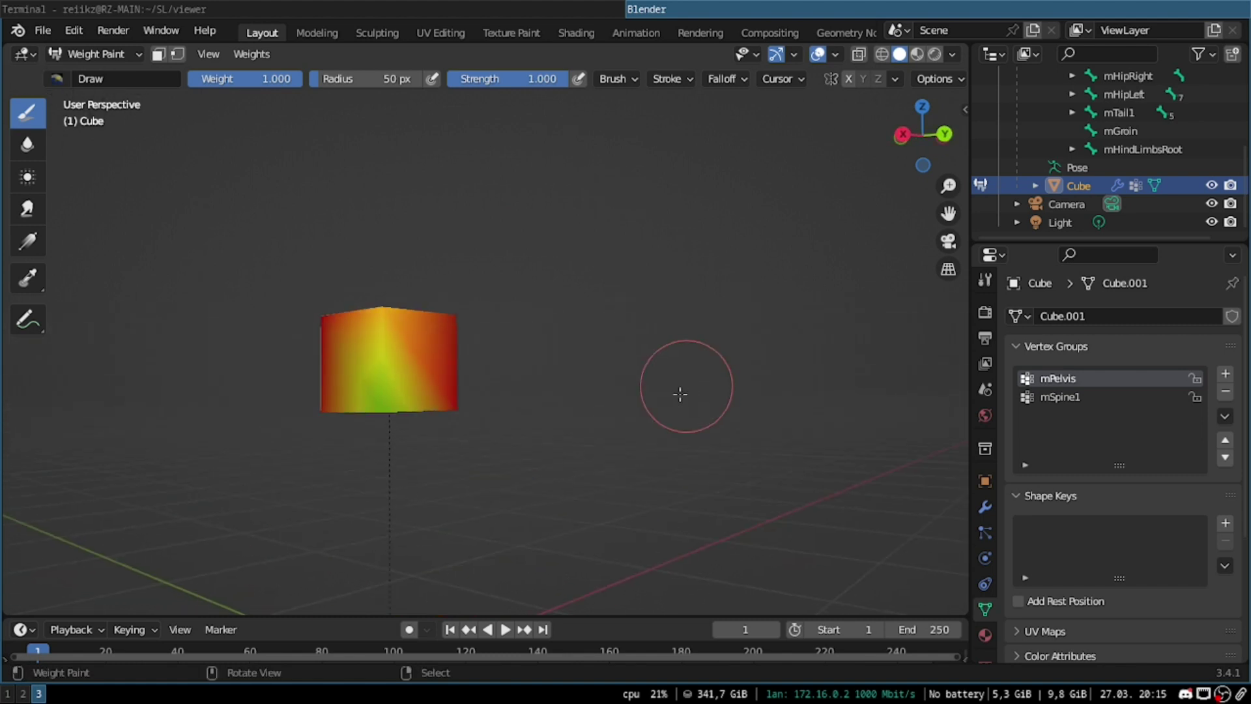
{"action": "mouse_move", "coordinate": [388, 365]}
{"action": "left_mouse_down"}
{"action": "mouse_move", "coordinate": [399, 337]}
{"action": "mouse_move", "coordinate": [371, 343]}
{"action": "left_mouse_up"}
{"action": "mouse_move", "coordinate": [307, 346]}
{"action": "middle_mouse_down"}
{"action": "mouse_move", "coordinate": [502, 413]}
{"action": "mouse_move", "coordinate": [442, 348]}
{"action": "middle_mouse_up"}
{"action": "key", "text": "ctrl+z"}
{"action": "key", "text": "ctrl+shift+z"}
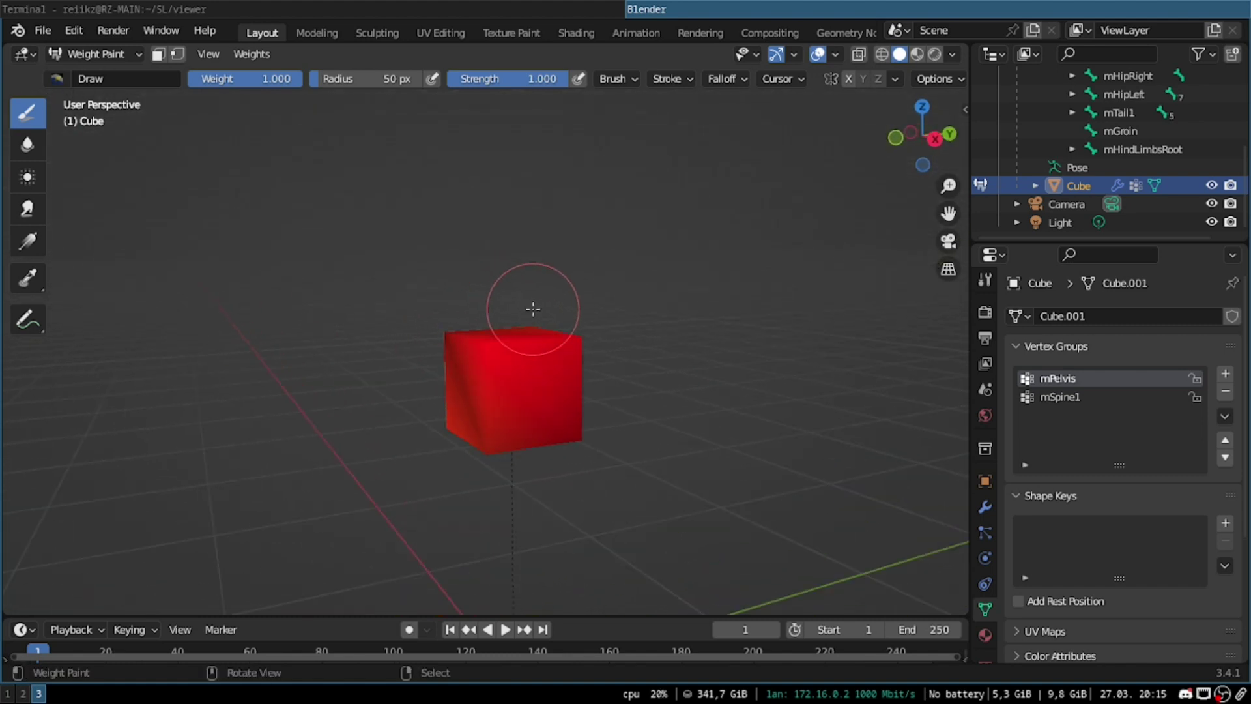
{"action": "left_click", "coordinate": [1102, 380]}
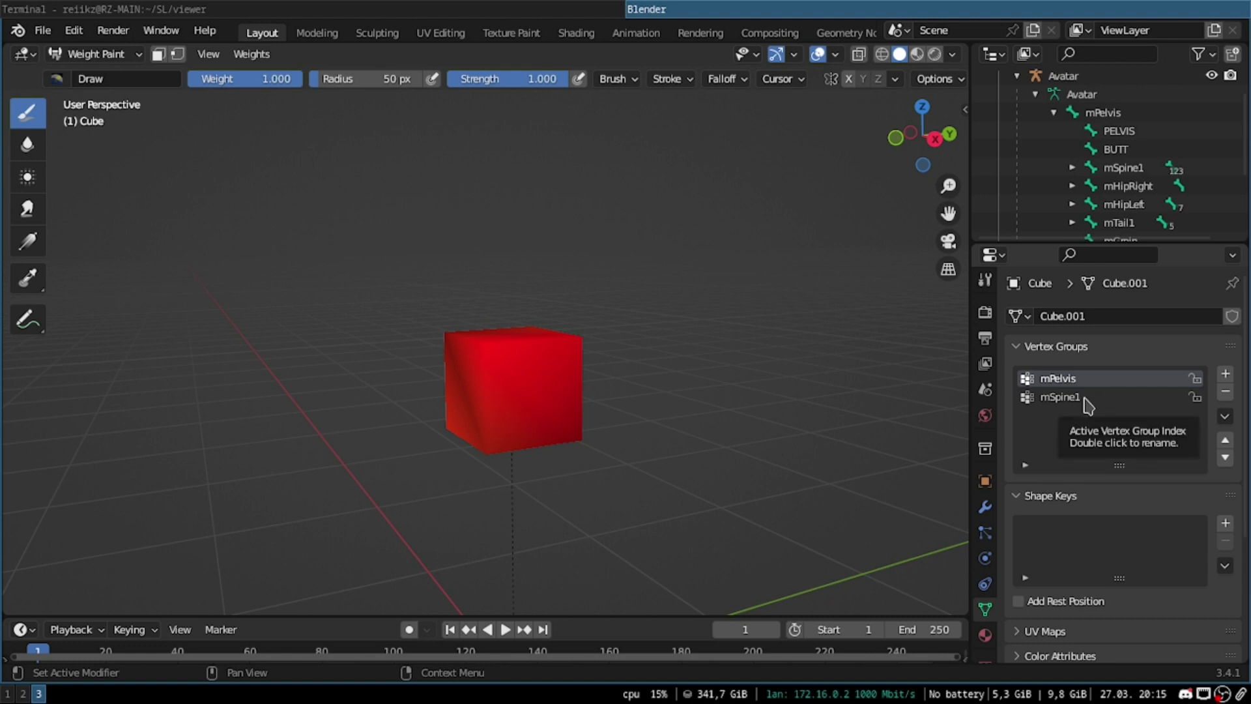
Step: Make mSpine1 active and paint every face of the cube at weight 1.0
{"action": "left_click", "coordinate": [1069, 397]}
{"action": "mouse_move", "coordinate": [502, 350]}
{"action": "left_mouse_down"}
{"action": "mouse_move", "coordinate": [500, 499]}
{"action": "mouse_move", "coordinate": [499, 311]}
{"action": "mouse_move", "coordinate": [475, 475]}
{"action": "left_mouse_up"}
{"action": "middle_click_drag", "start_coordinate": [664, 452], "coordinate": [527, 372]}
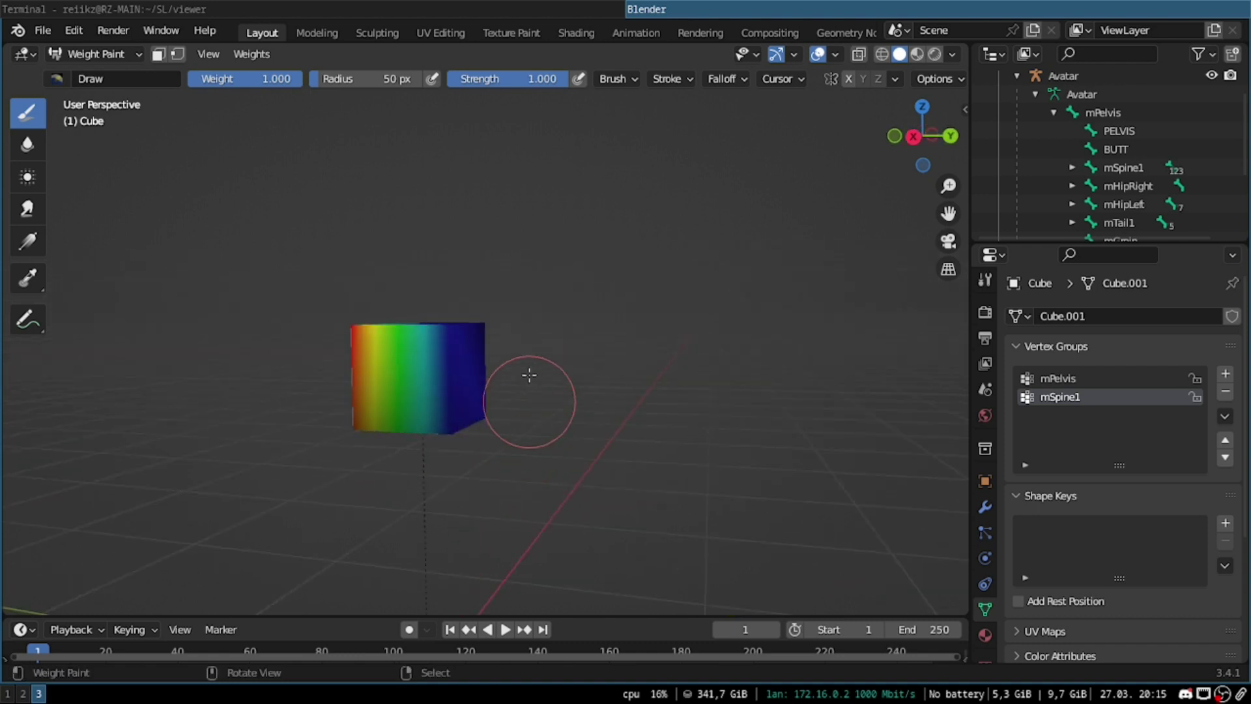
{"action": "mouse_move", "coordinate": [430, 531]}
{"action": "left_mouse_down"}
{"action": "mouse_move", "coordinate": [457, 419]}
{"action": "mouse_move", "coordinate": [478, 493]}
{"action": "mouse_move", "coordinate": [476, 427]}
{"action": "mouse_move", "coordinate": [449, 449]}
{"action": "mouse_move", "coordinate": [476, 428]}
{"action": "mouse_move", "coordinate": [438, 423]}
{"action": "left_mouse_up"}
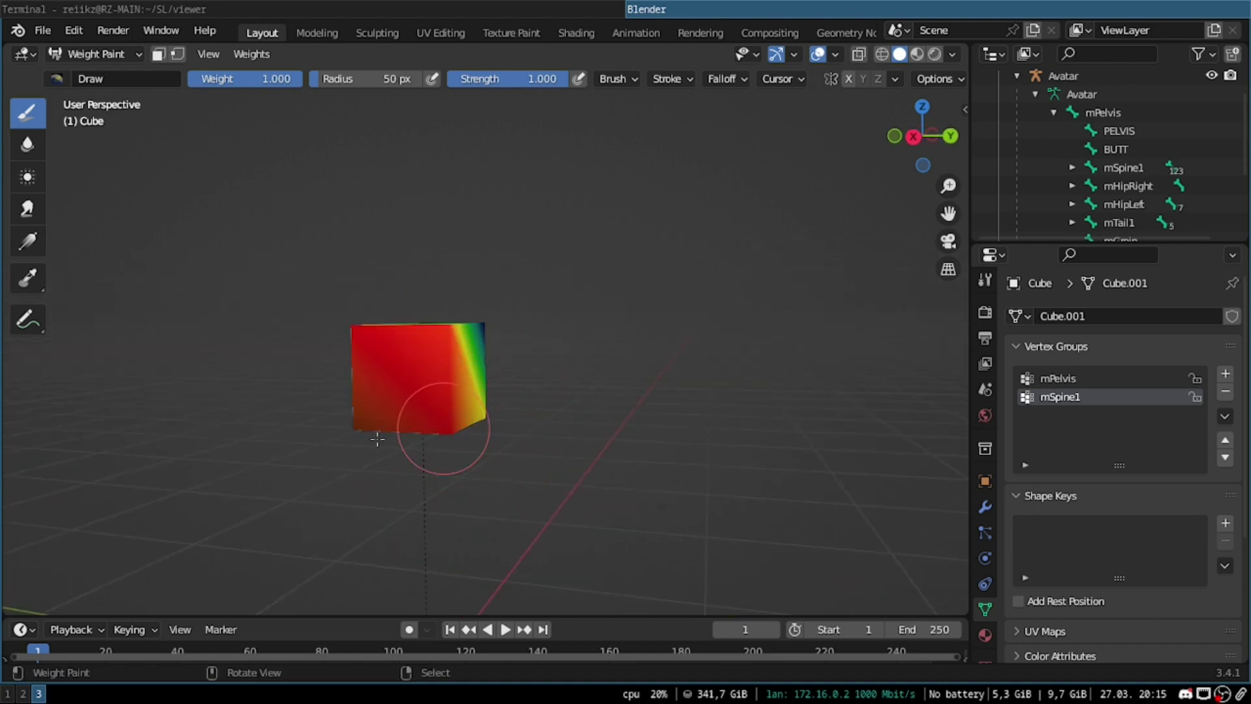
{"action": "mouse_move", "coordinate": [438, 424]}
{"action": "middle_mouse_down"}
{"action": "mouse_move", "coordinate": [391, 404]}
{"action": "mouse_move", "coordinate": [447, 322]}
{"action": "middle_mouse_up"}
{"action": "mouse_move", "coordinate": [447, 321]}
{"action": "left_mouse_down"}
{"action": "mouse_move", "coordinate": [433, 410]}
{"action": "mouse_move", "coordinate": [430, 352]}
{"action": "left_mouse_up"}
{"action": "middle_click_drag", "start_coordinate": [582, 339], "coordinate": [572, 358]}
{"action": "mouse_move", "coordinate": [573, 325]}
{"action": "left_mouse_down"}
{"action": "mouse_move", "coordinate": [531, 456]}
{"action": "mouse_move", "coordinate": [599, 385]}
{"action": "mouse_move", "coordinate": [587, 341]}
{"action": "left_mouse_up"}
{"action": "mouse_move", "coordinate": [452, 416]}
{"action": "middle_mouse_down"}
{"action": "mouse_move", "coordinate": [740, 425]}
{"action": "mouse_move", "coordinate": [642, 443]}
{"action": "mouse_move", "coordinate": [682, 424]}
{"action": "middle_mouse_up"}
{"action": "middle_click_drag", "start_coordinate": [425, 408], "coordinate": [556, 391]}
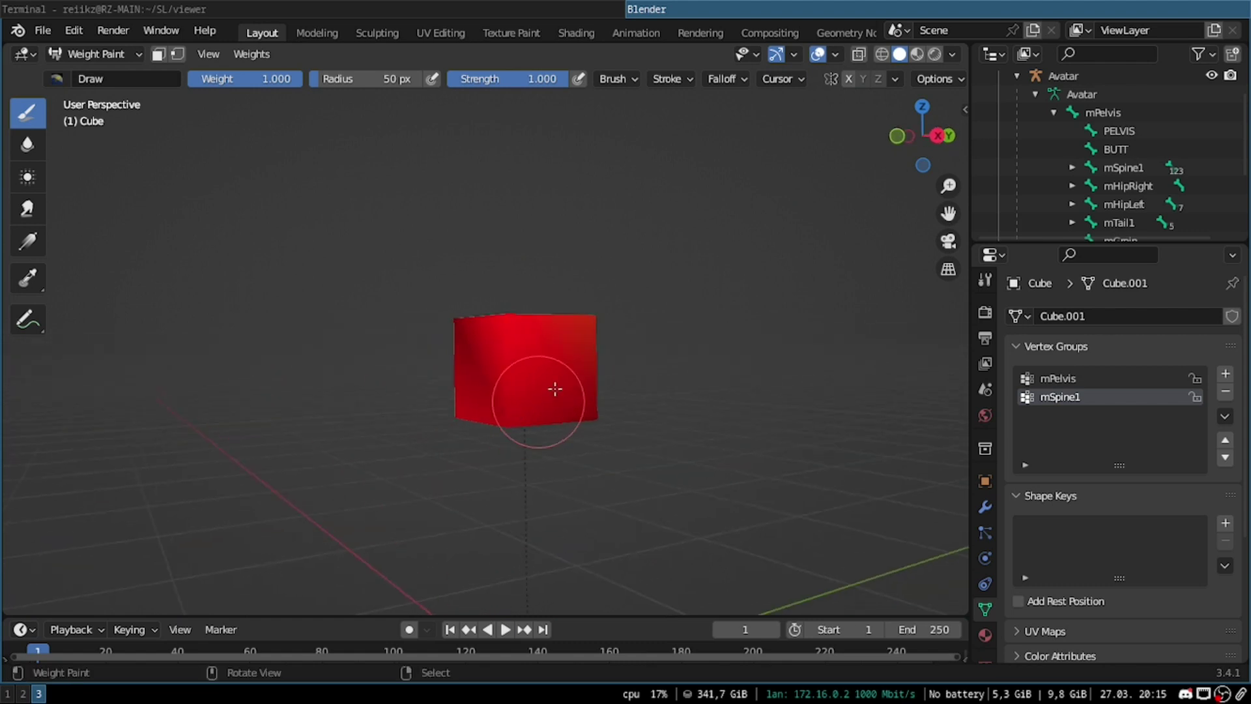
Step: Return the cube to Object Mode
{"action": "key", "text": "ctrl+Tab"}
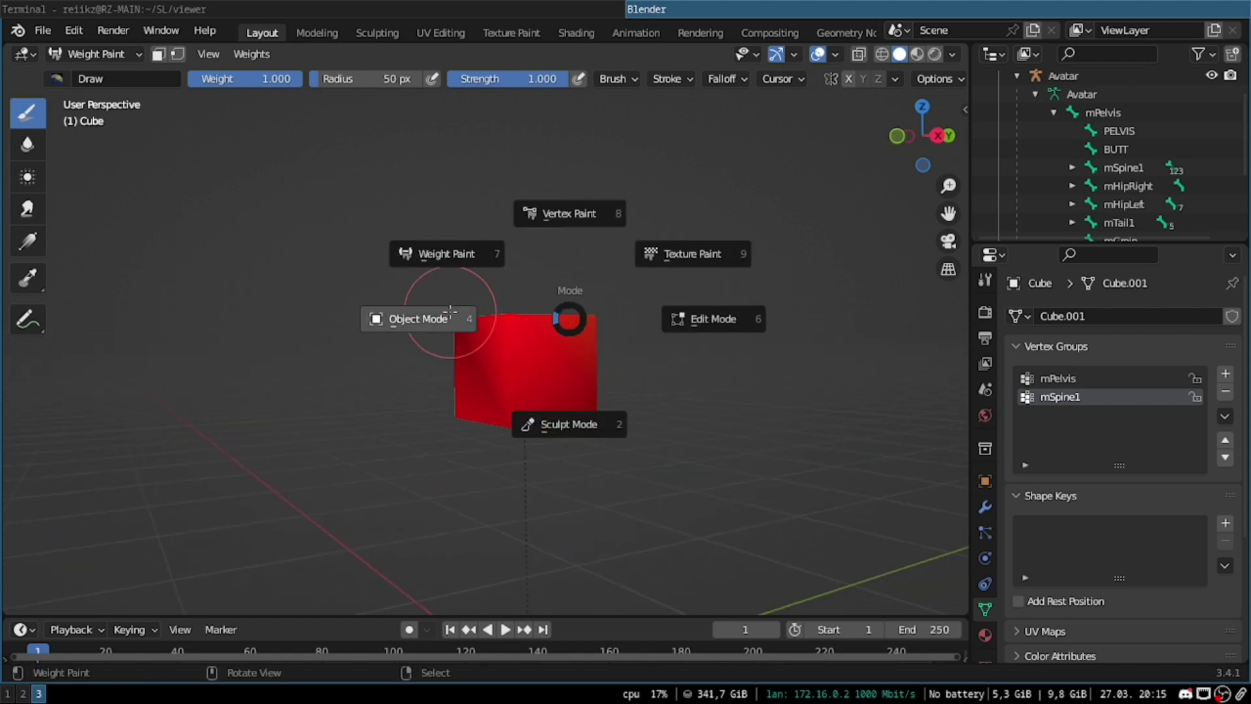
{"action": "left_click", "coordinate": [417, 316]}
{"action": "scroll", "coordinate": [1166, 168], "scroll_direction": "up", "scroll_amount": 2}
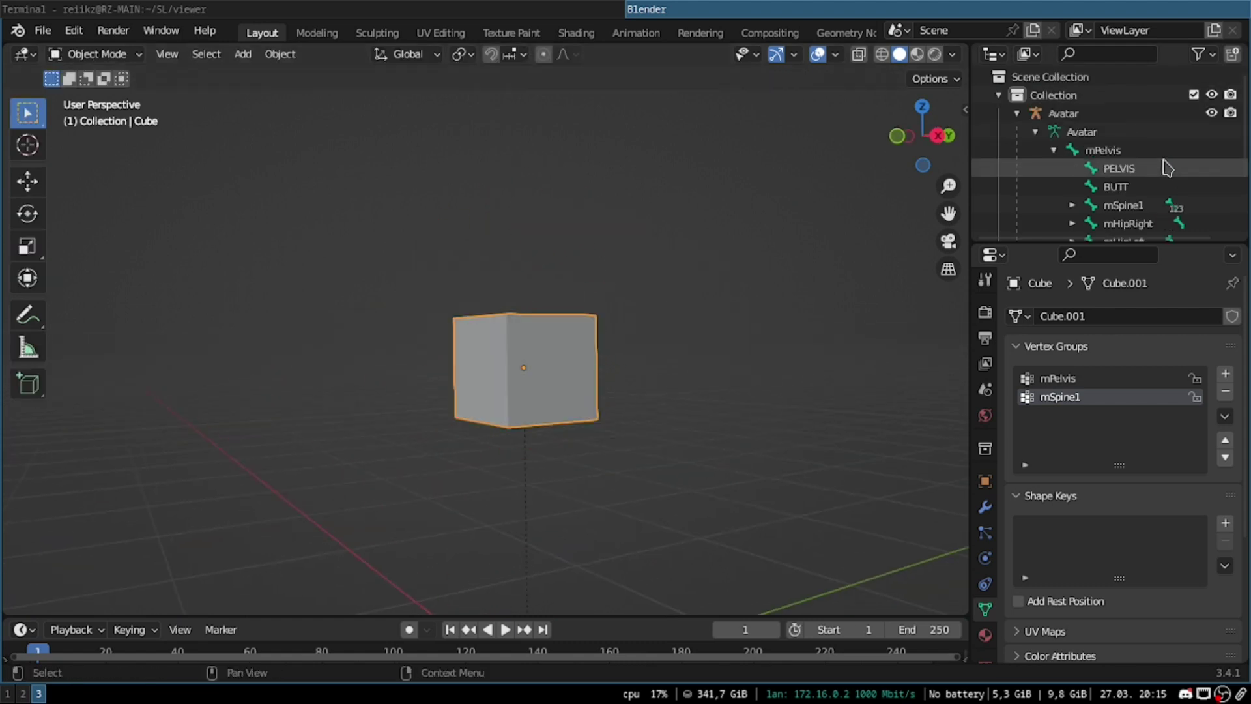
Step: Select the Avatar armature and start the Snowflake SL collada export
{"action": "left_click", "coordinate": [1149, 114]}
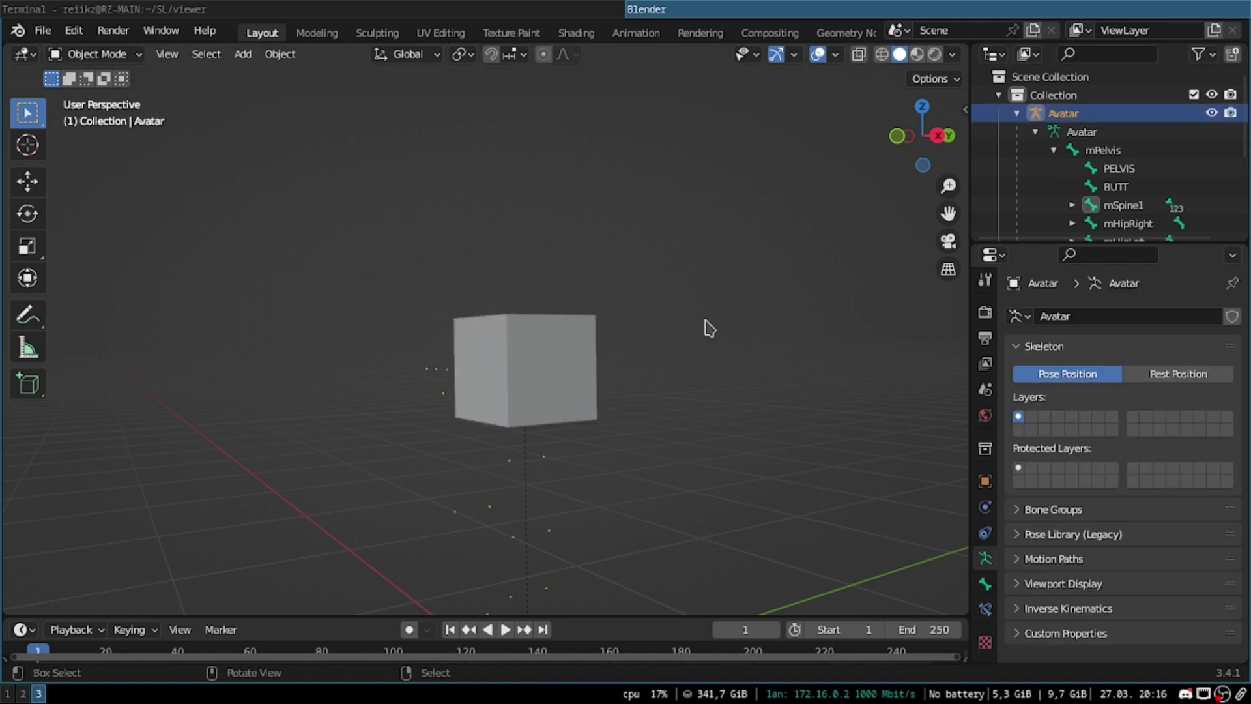
{"action": "left_click", "coordinate": [43, 31]}
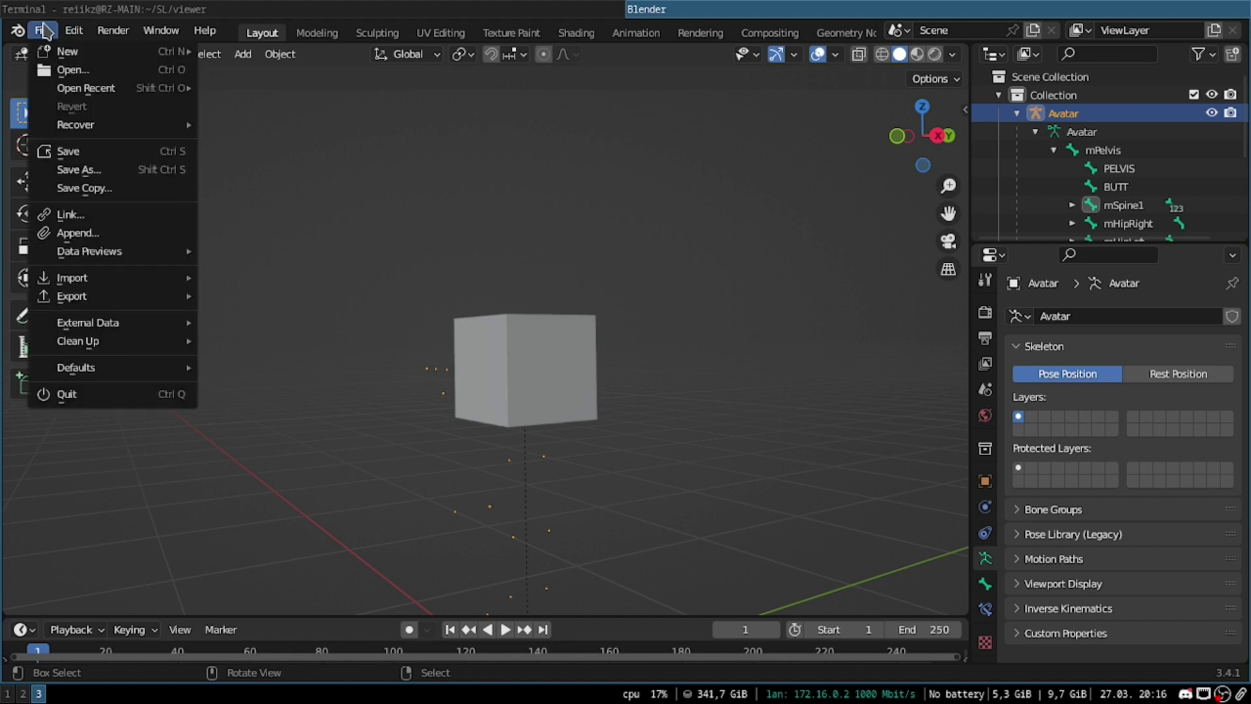
{"action": "mouse_move", "coordinate": [128, 303]}
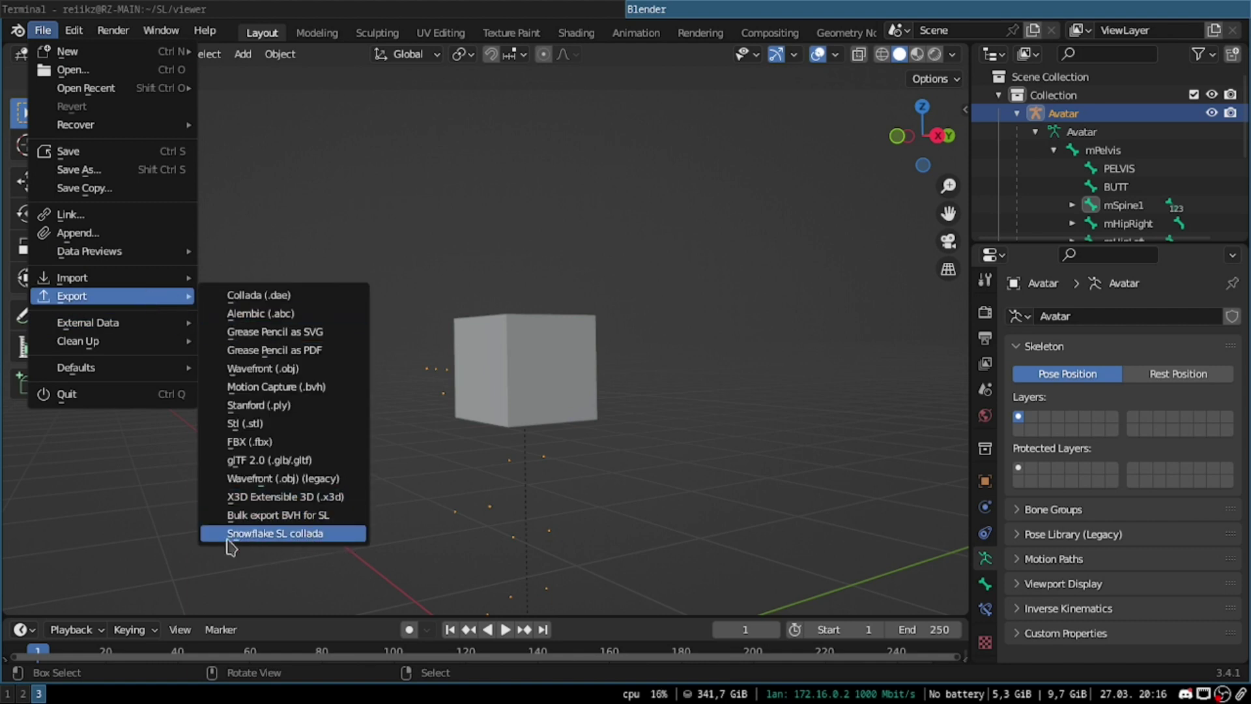
{"action": "left_click", "coordinate": [229, 537]}
{"action": "left_click", "coordinate": [43, 28]}
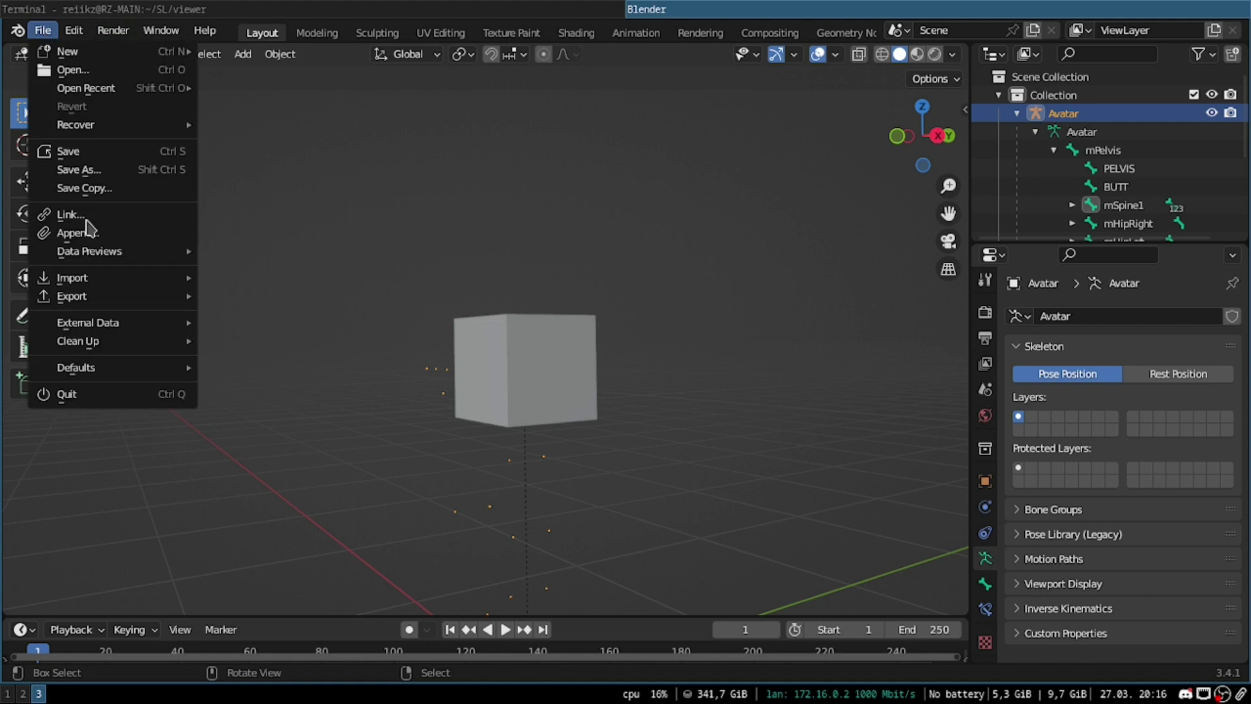
{"action": "mouse_move", "coordinate": [166, 298]}
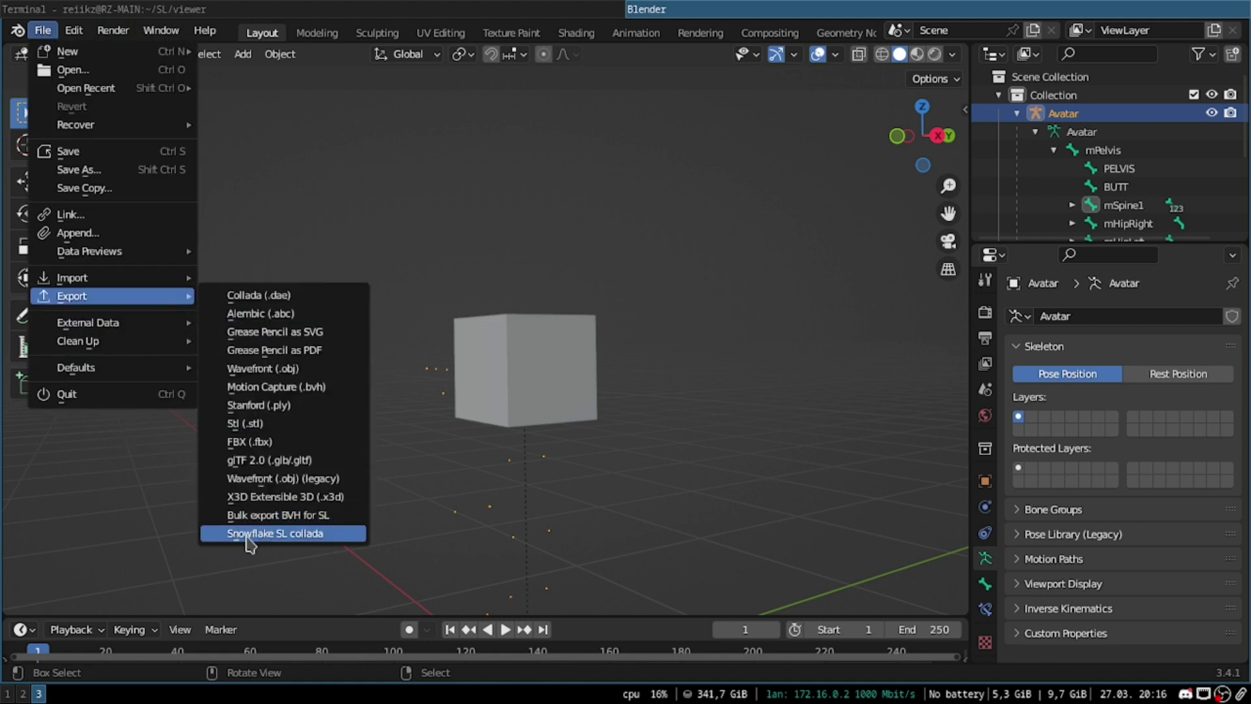
{"action": "left_click", "coordinate": [313, 534]}
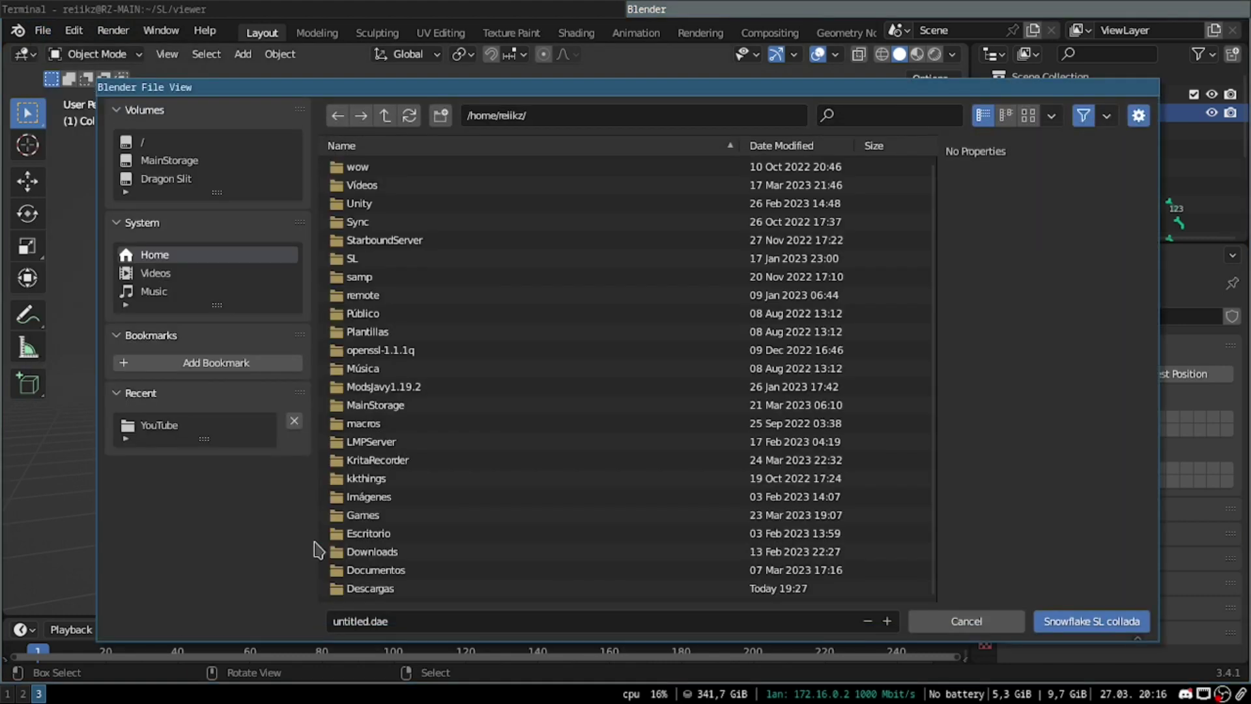
Step: Export to Test.dae in the MainStorage YouTube folder
{"action": "left_click", "coordinate": [199, 180]}
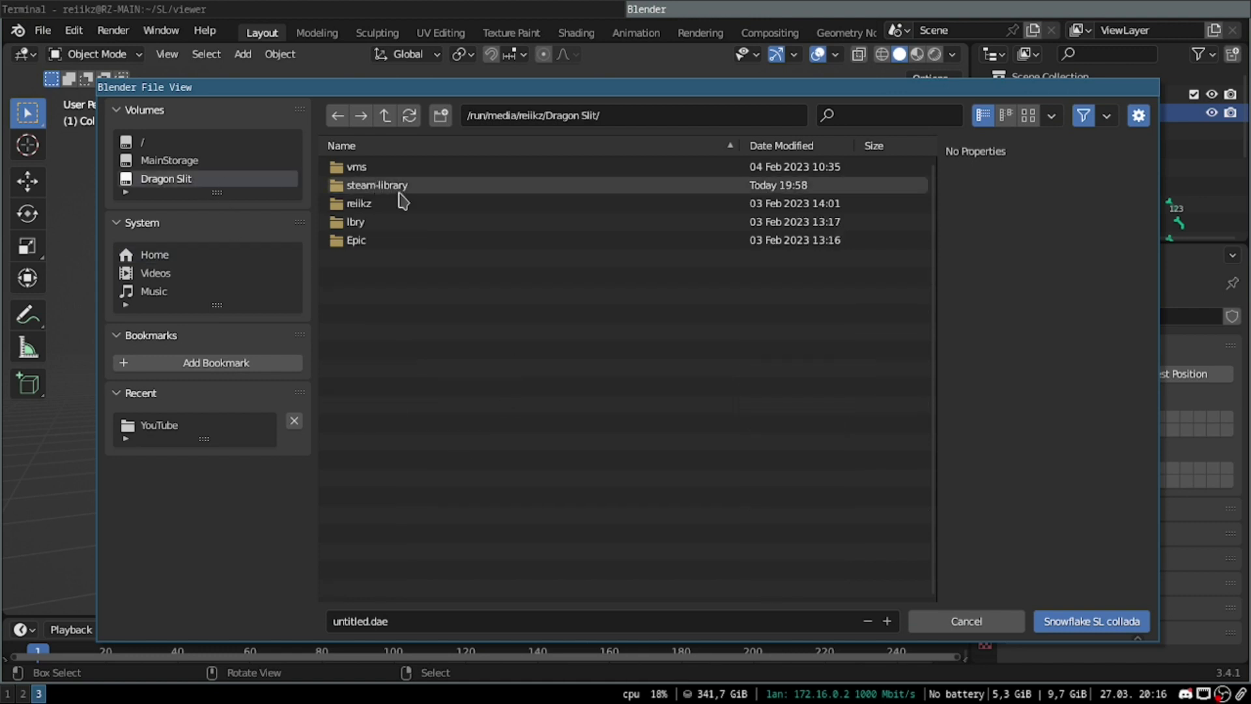
{"action": "left_click", "coordinate": [251, 160]}
{"action": "left_click", "coordinate": [398, 185]}
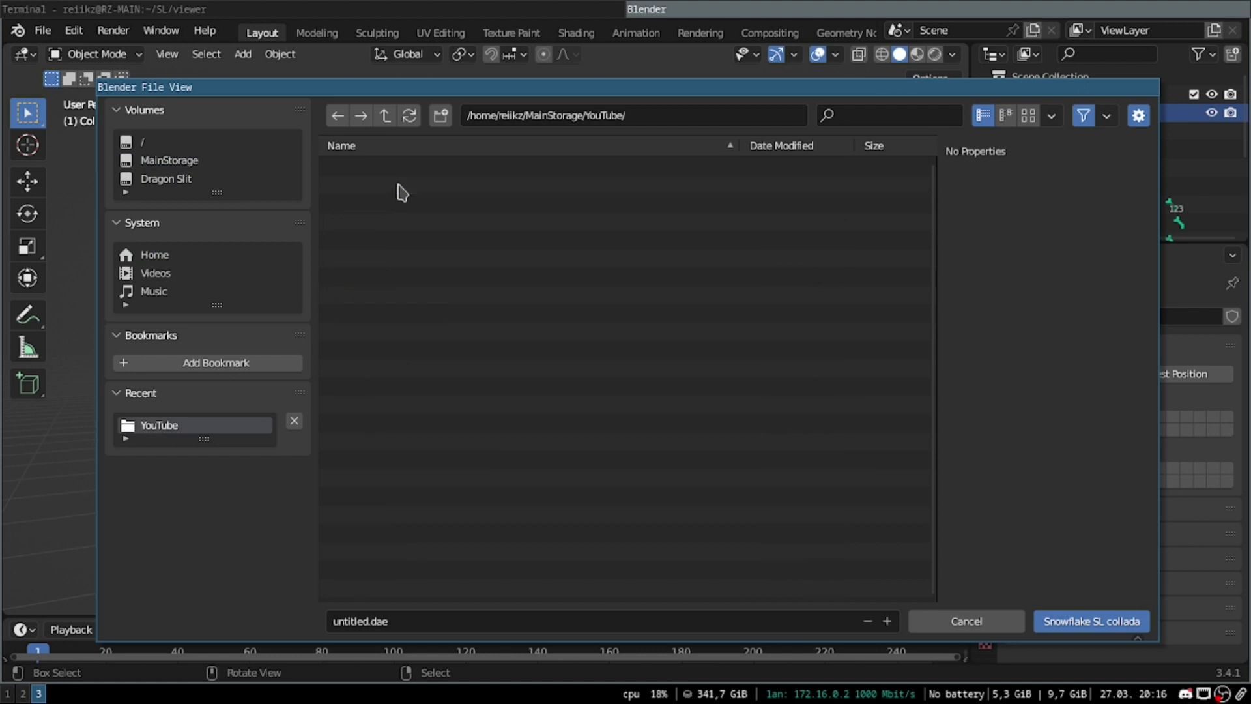
{"action": "left_click", "coordinate": [409, 259]}
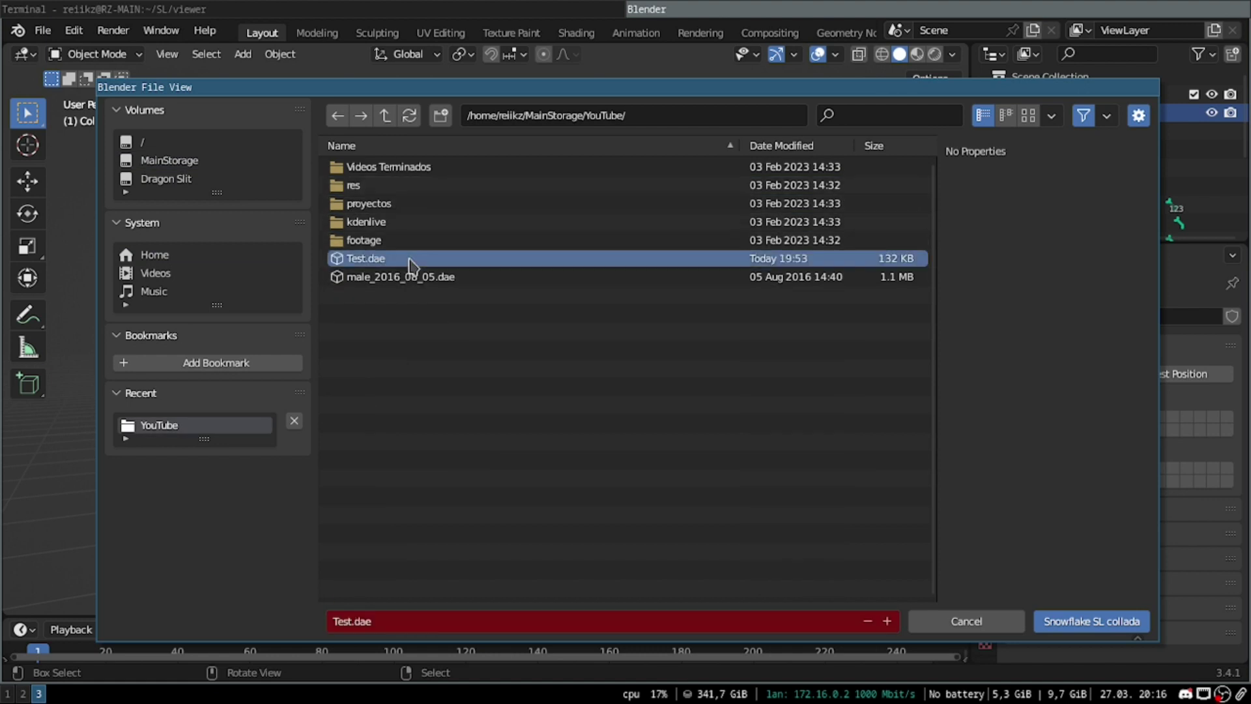
{"action": "left_click", "coordinate": [1089, 625]}
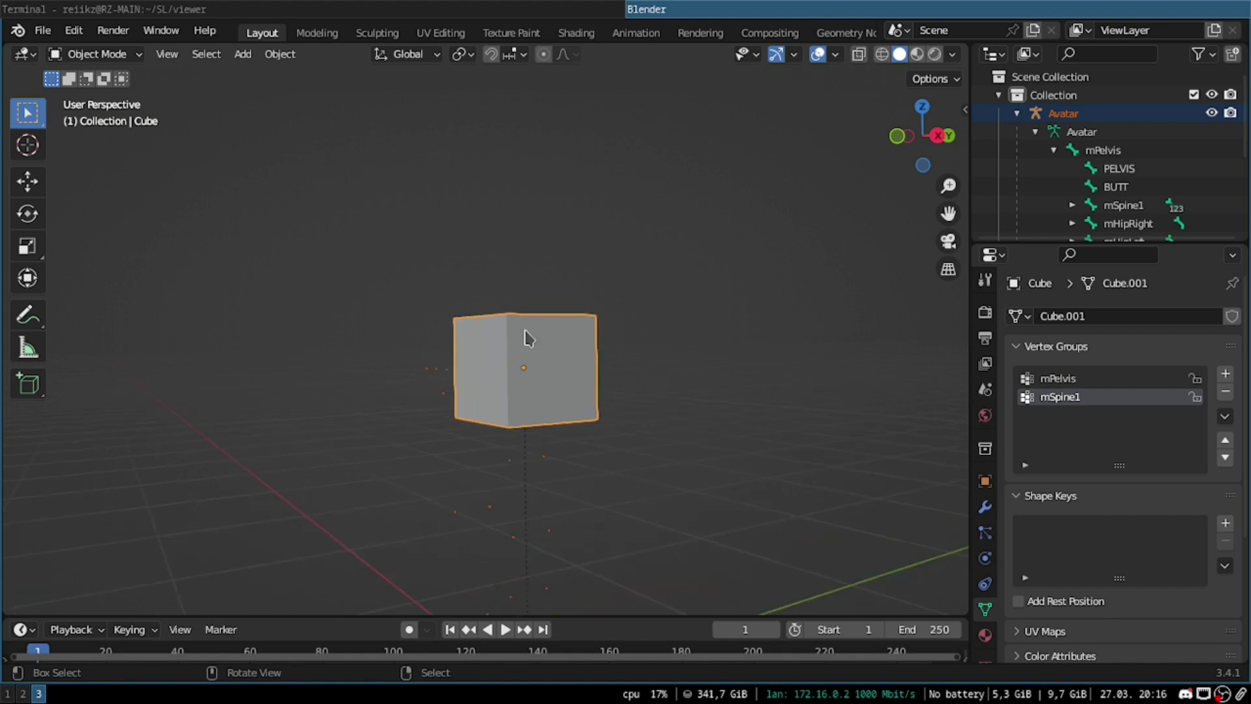
Step: Switch to Firestorm and load Test.dae via Build > Upload > Mesh Model
{"action": "key", "text": "super+2"}
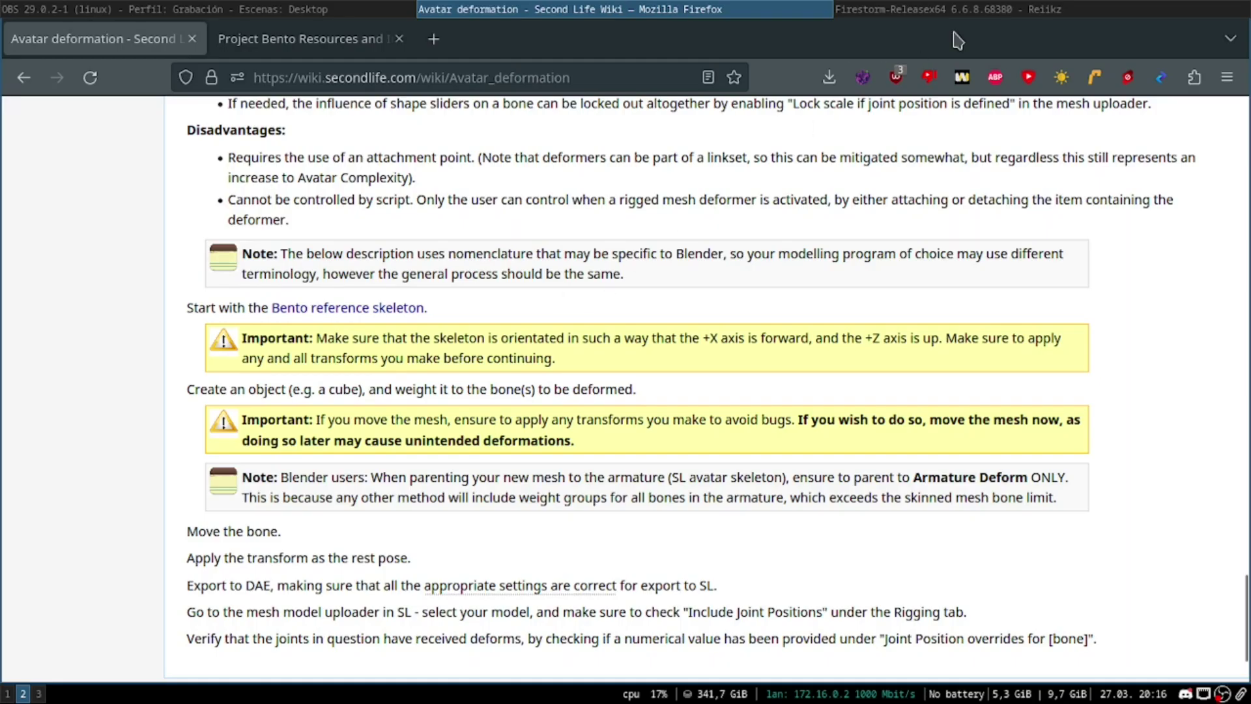
{"action": "left_click", "coordinate": [976, 9]}
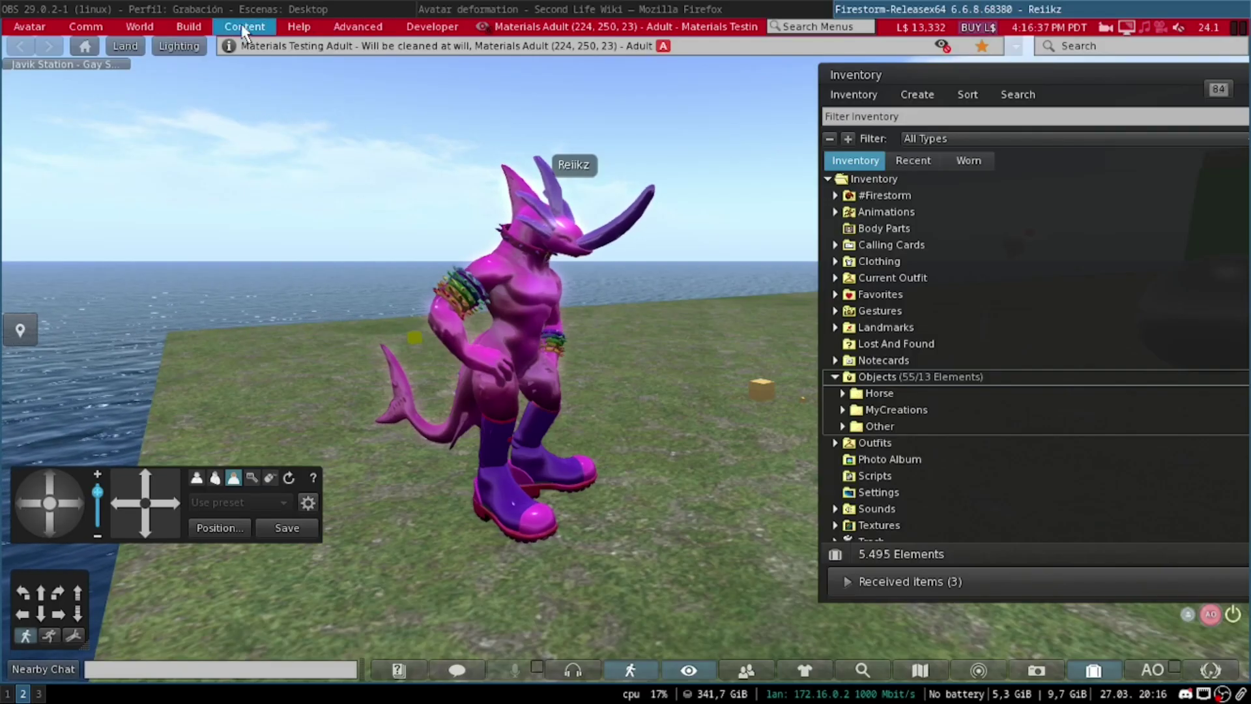
{"action": "left_click", "coordinate": [205, 30]}
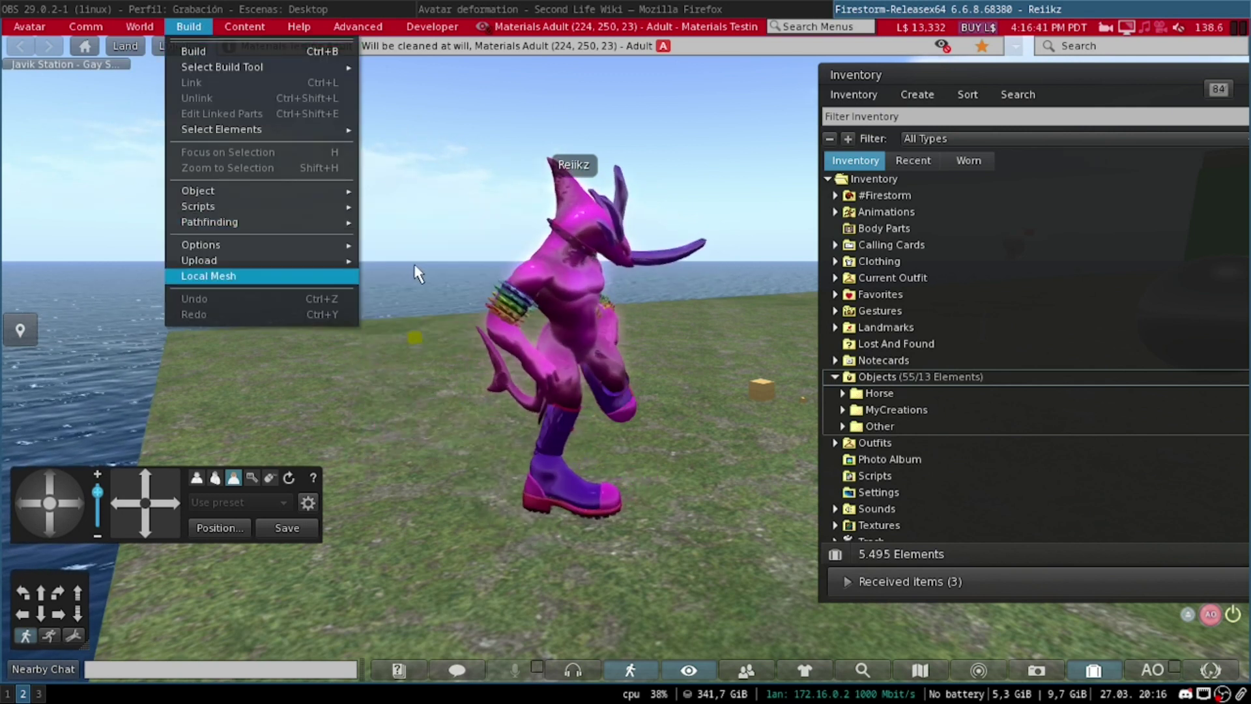
{"action": "mouse_move", "coordinate": [302, 269]}
{"action": "left_click", "coordinate": [464, 309]}
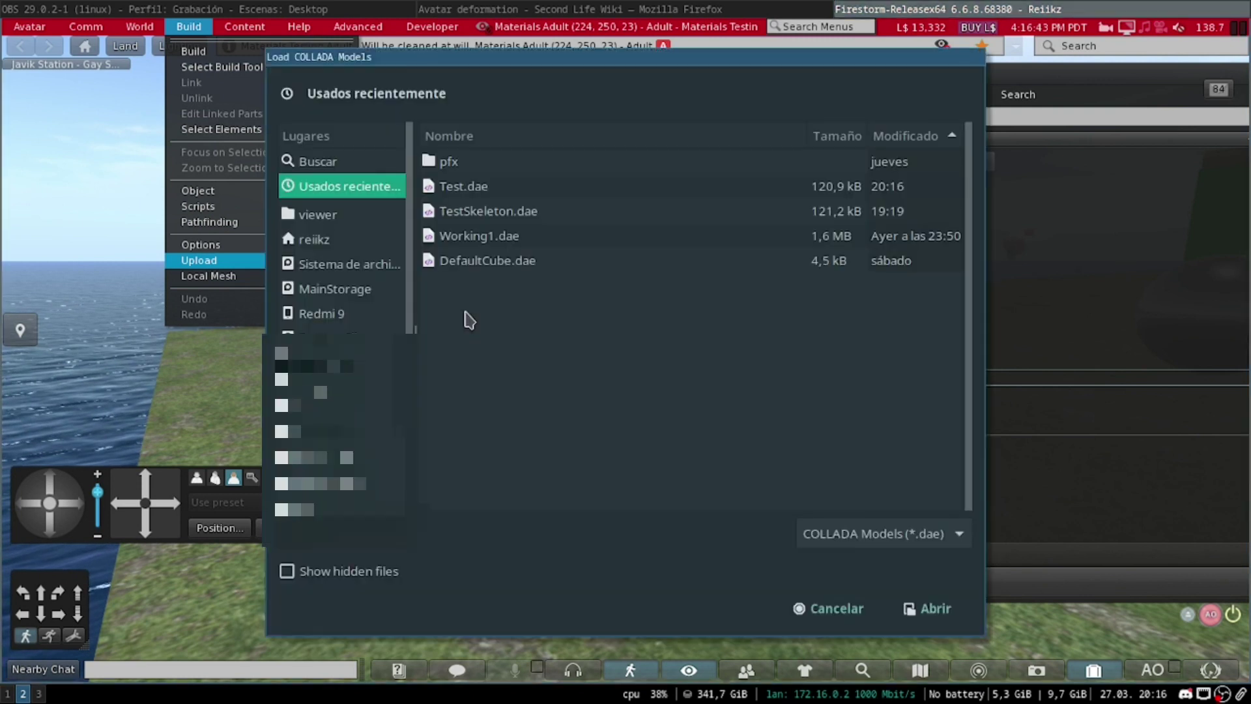
{"action": "left_click", "coordinate": [522, 188]}
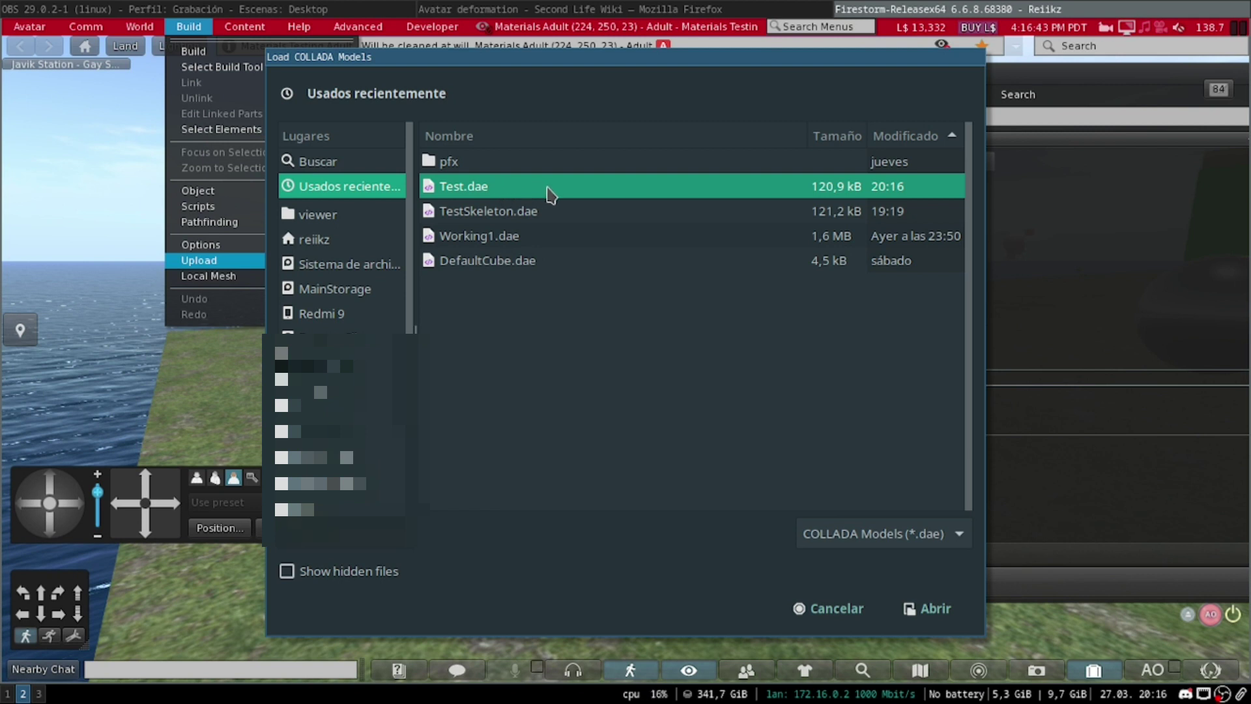
{"action": "left_click", "coordinate": [949, 613]}
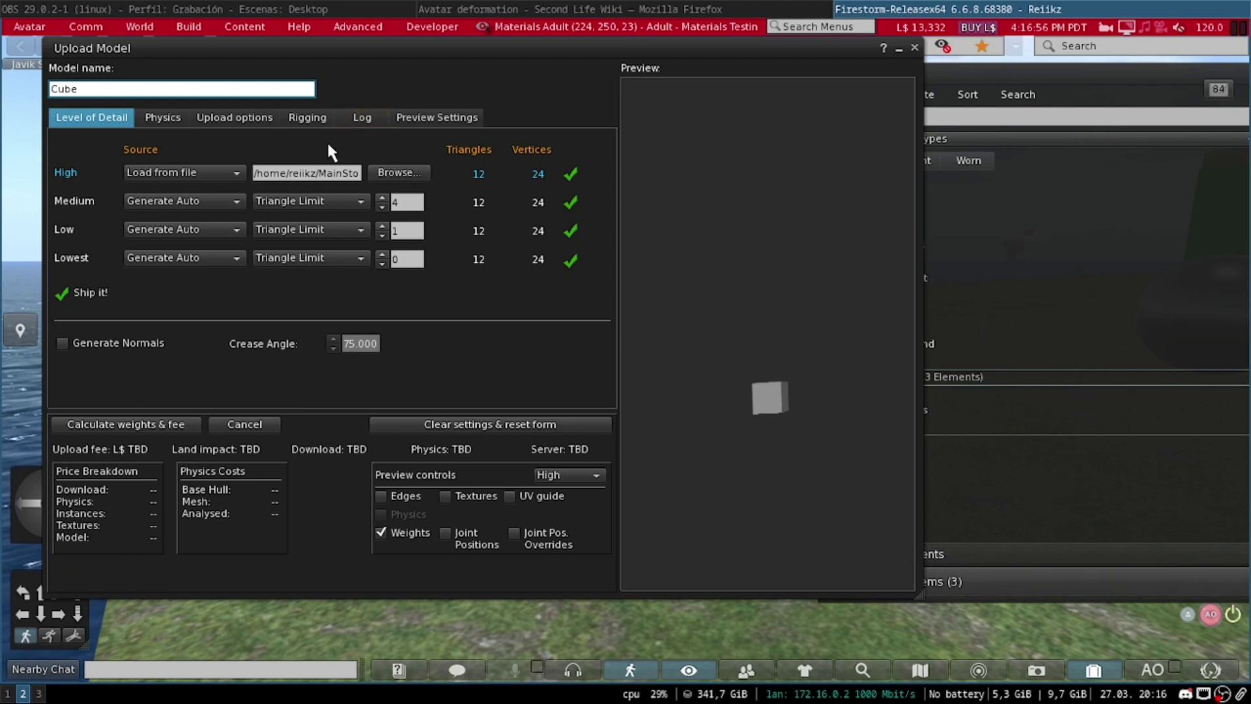
Step: Include joint positions, name the model TestDeform, calculate the fee and upload it
{"action": "left_click", "coordinate": [307, 117]}
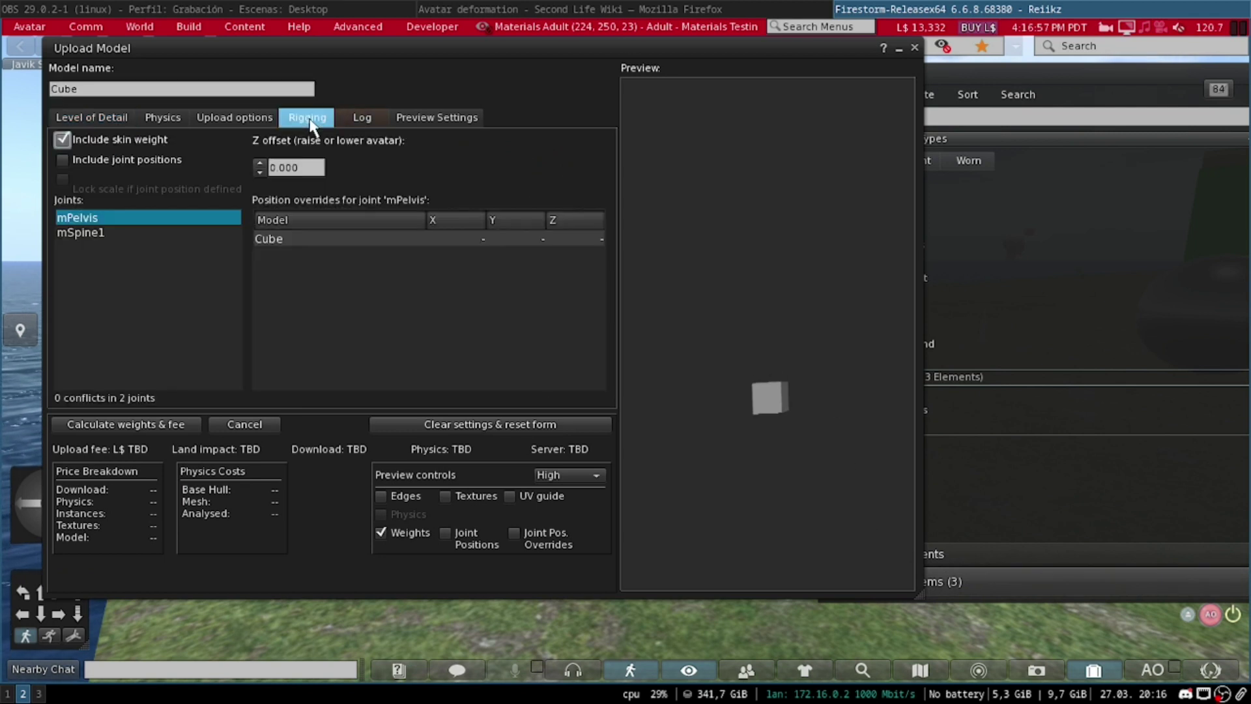
{"action": "left_click", "coordinate": [81, 166]}
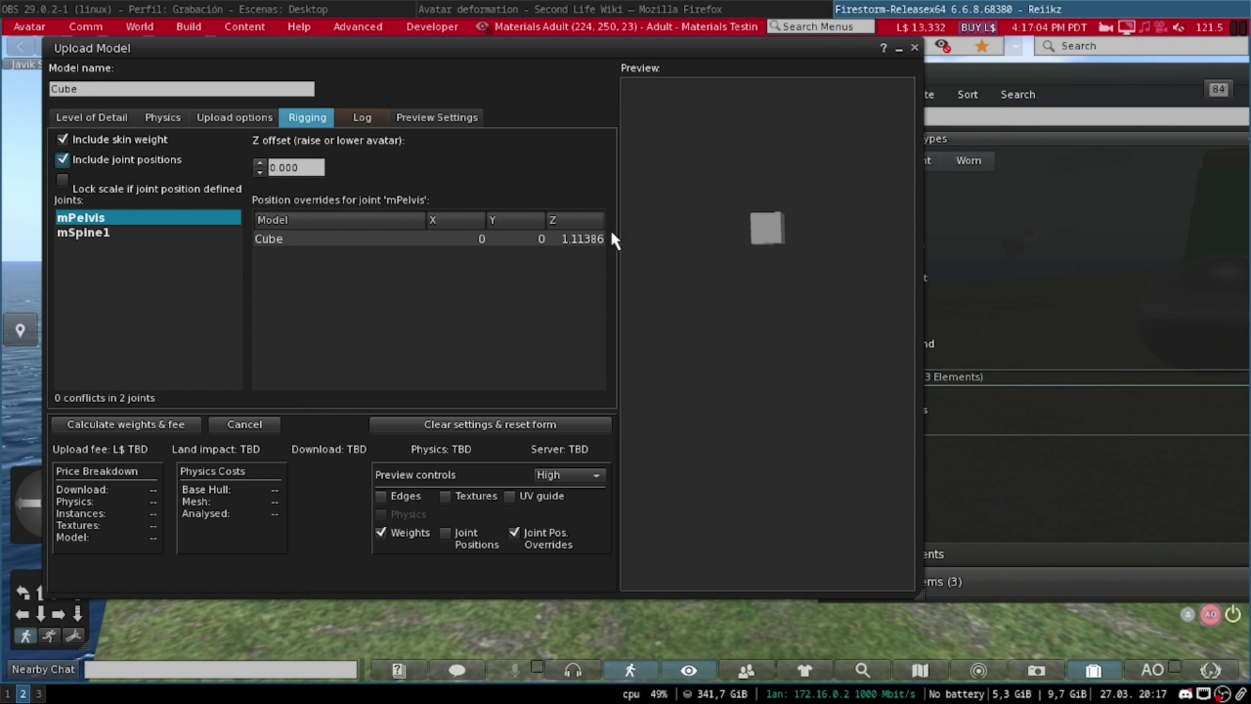
{"action": "left_click", "coordinate": [100, 117]}
{"action": "left_click_drag", "start_coordinate": [85, 89], "coordinate": [31, 99]}
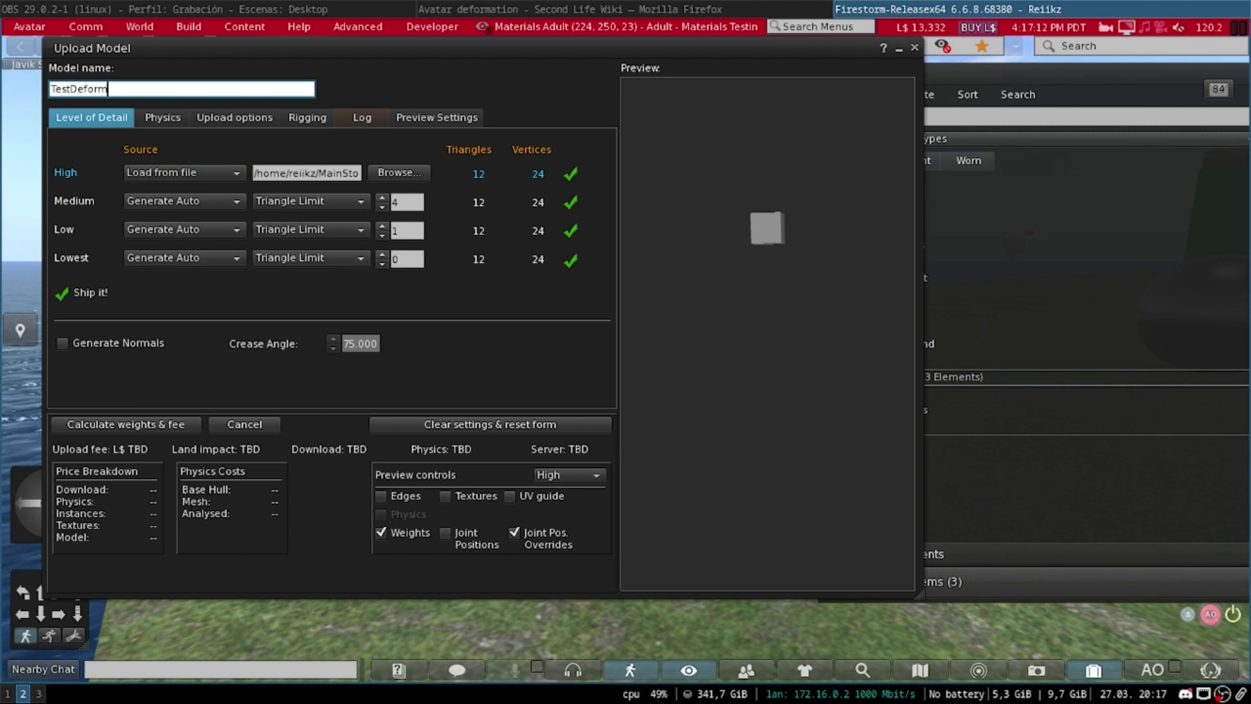
{"action": "left_click", "coordinate": [122, 427]}
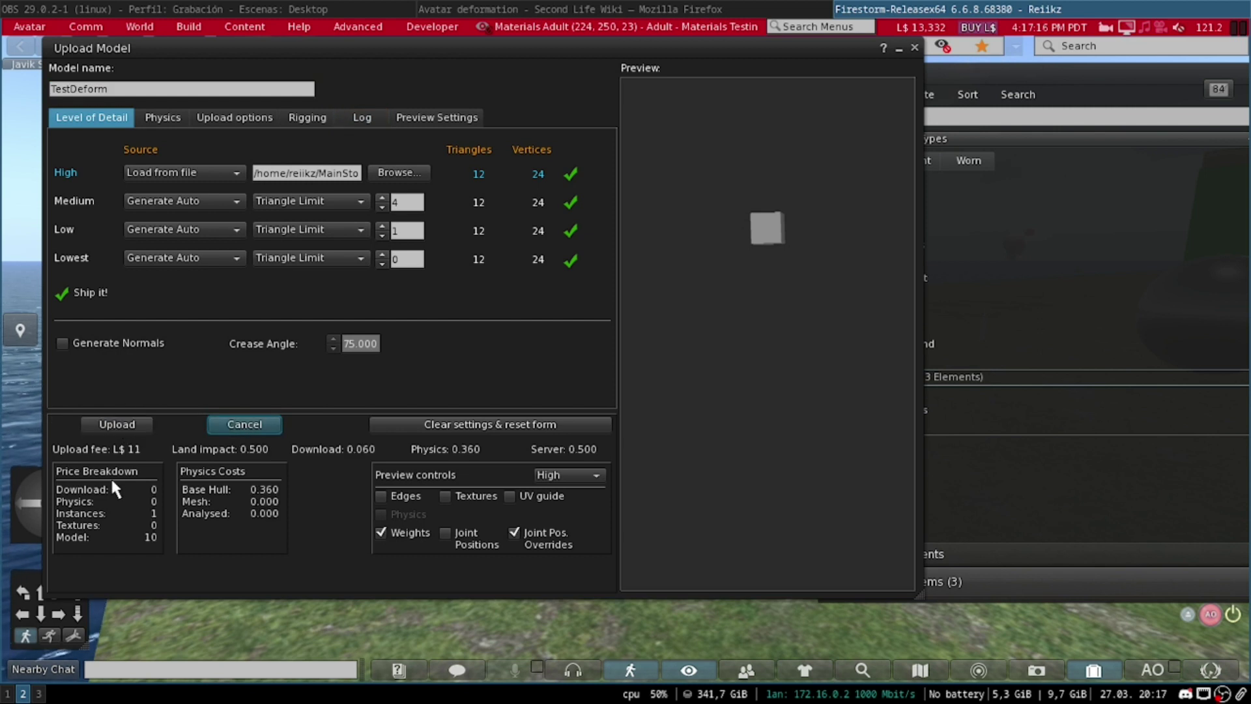
{"action": "left_click", "coordinate": [113, 426]}
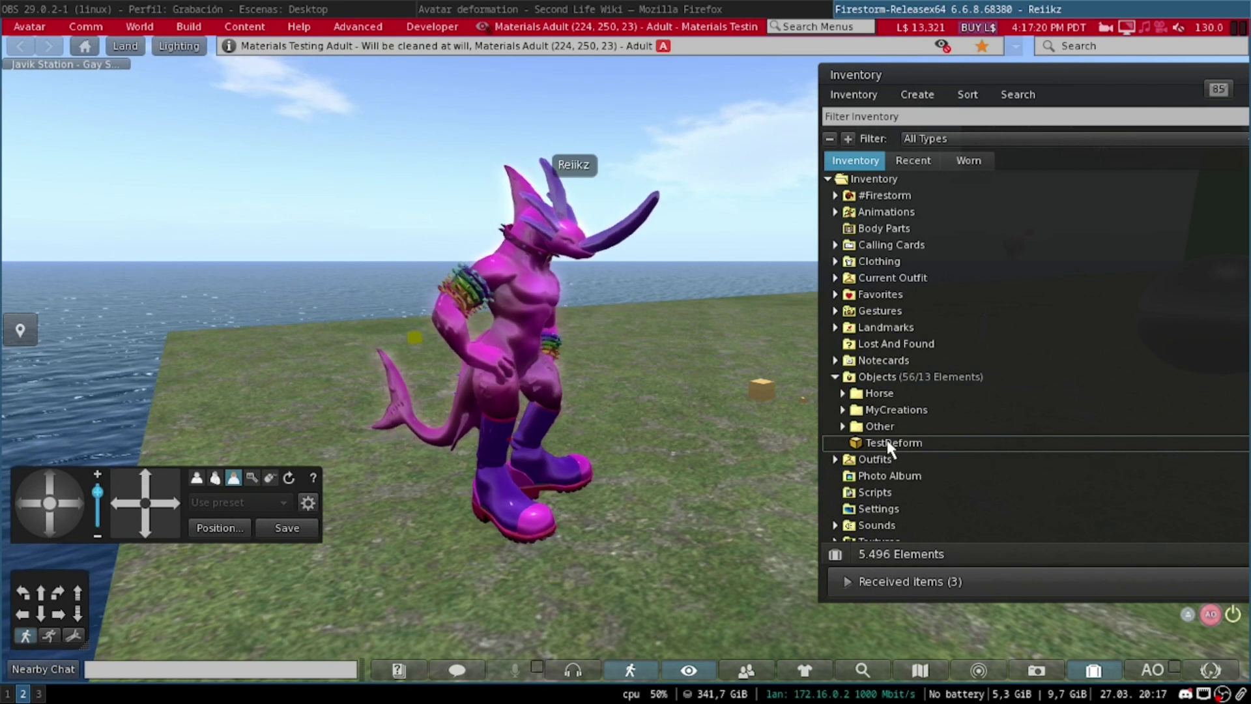
Step: Attach TestDeform to the right hand and orbit to view the stretched avatar
{"action": "right_click", "coordinate": [892, 442]}
{"action": "mouse_move", "coordinate": [945, 376]}
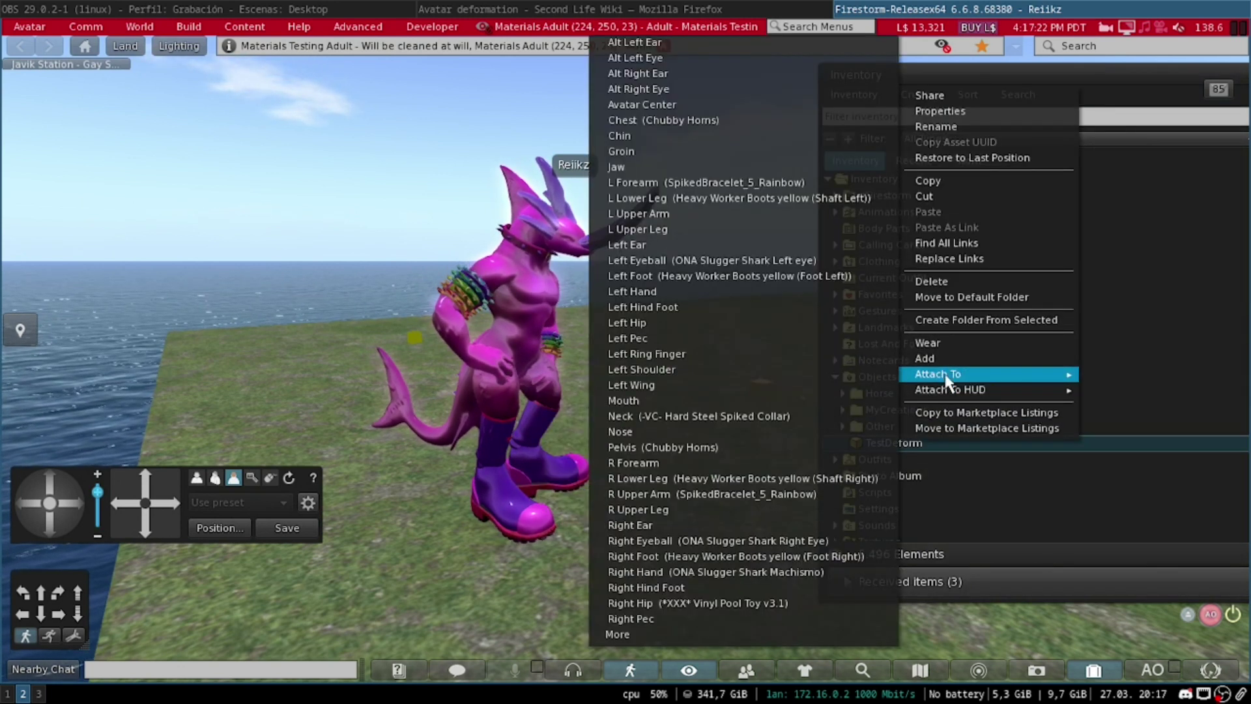
{"action": "left_click", "coordinate": [652, 571]}
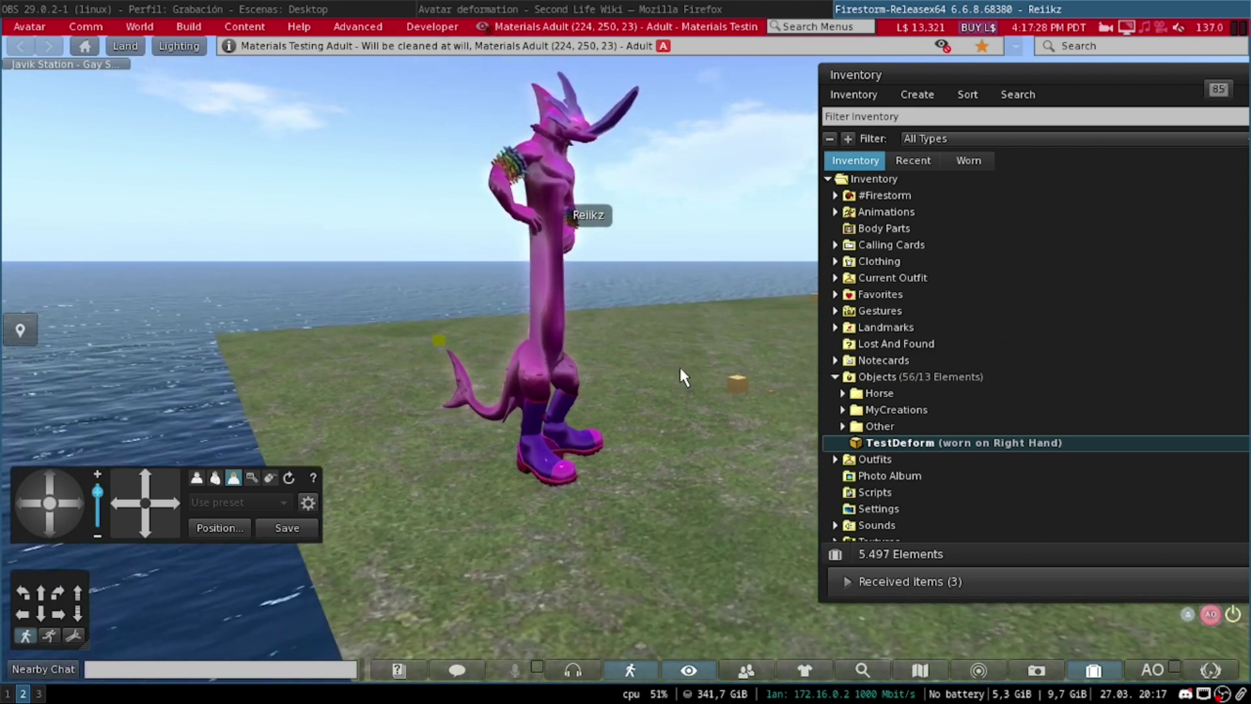
{"action": "right_click", "coordinate": [888, 442]}
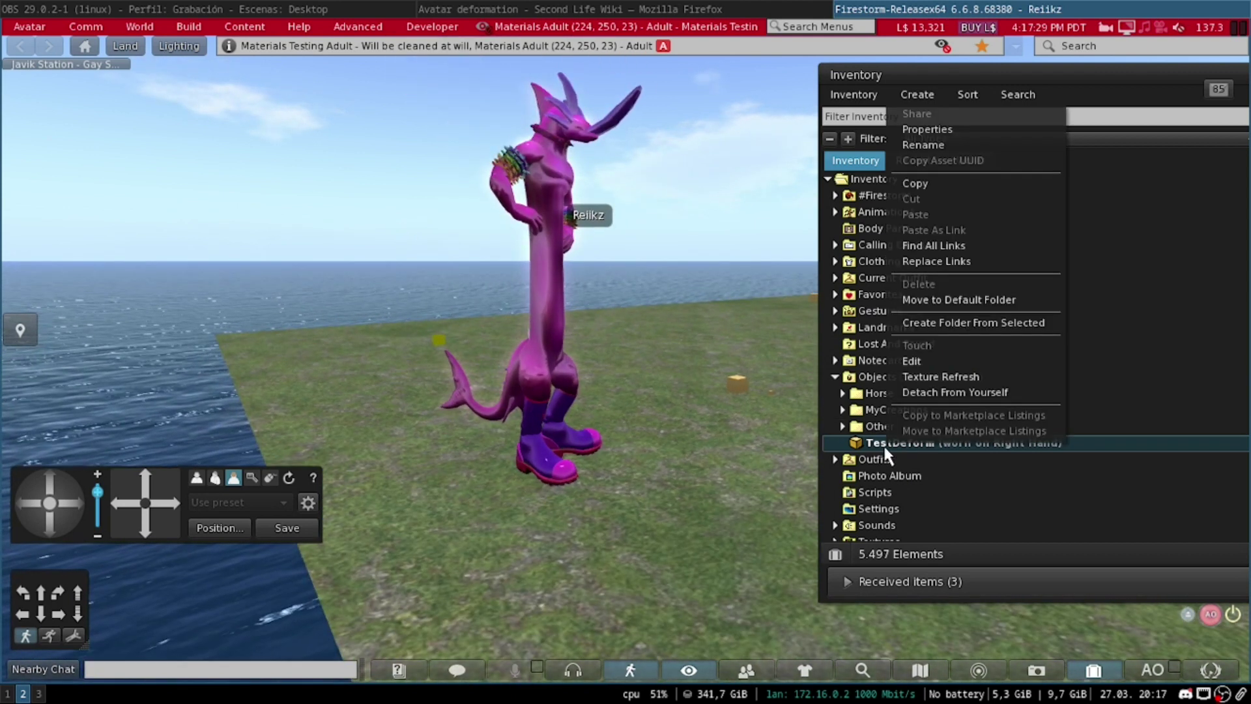
{"action": "left_click", "coordinate": [646, 311]}
{"action": "scroll", "coordinate": [515, 240], "scroll_direction": "up", "scroll_amount": 5}
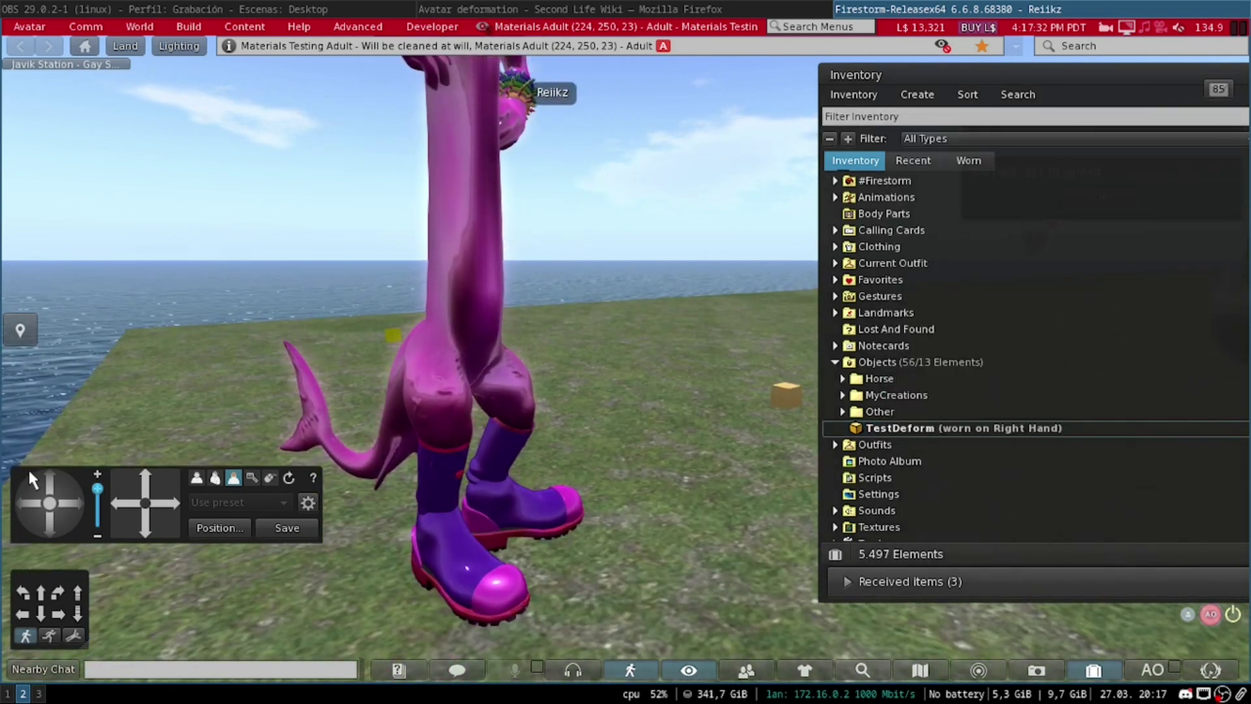
{"action": "left_click_drag", "start_coordinate": [19, 504], "coordinate": [73, 510]}
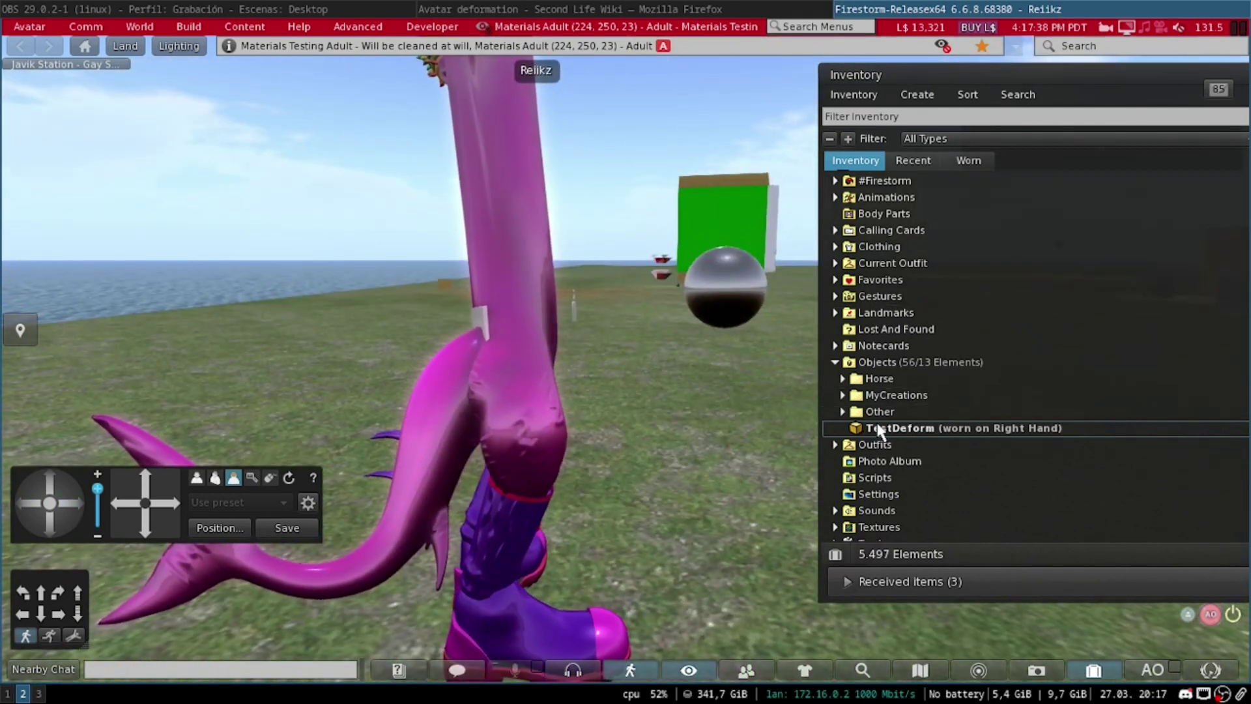
Step: Set the worn TestDeform's Texture transparency to 100 in the Build window
{"action": "right_click", "coordinate": [480, 320]}
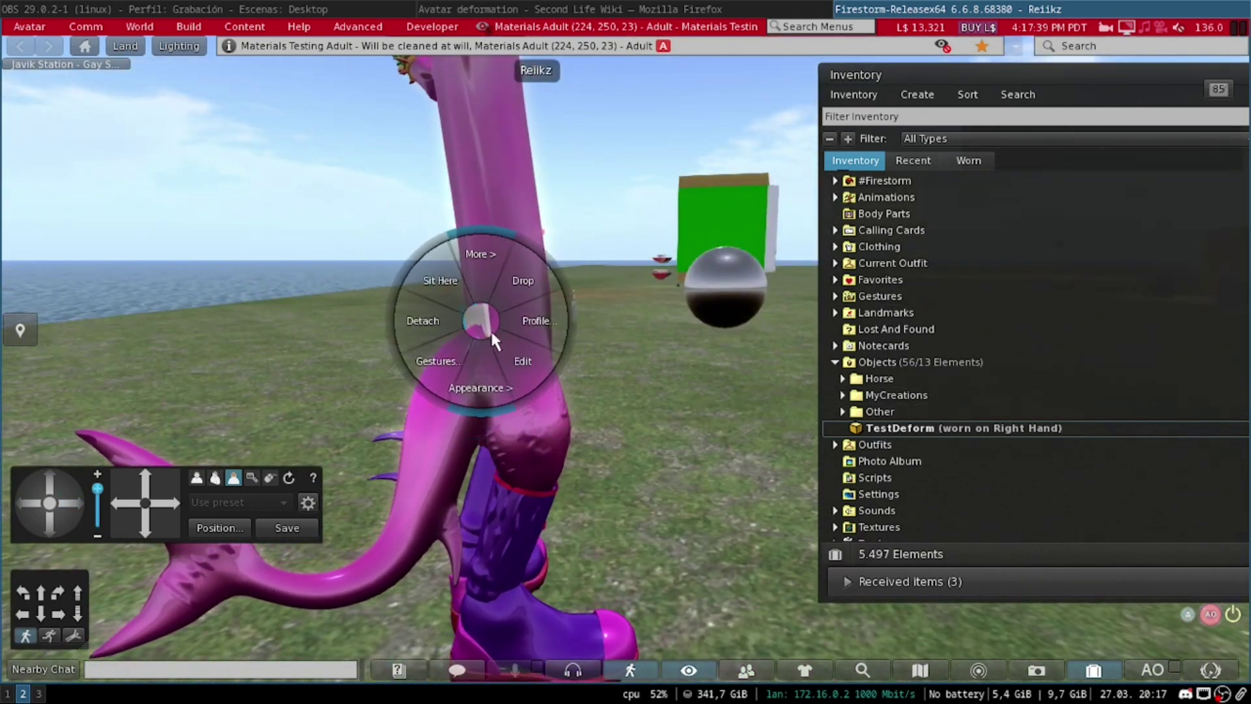
{"action": "left_click", "coordinate": [525, 363]}
{"action": "right_click", "coordinate": [969, 428]}
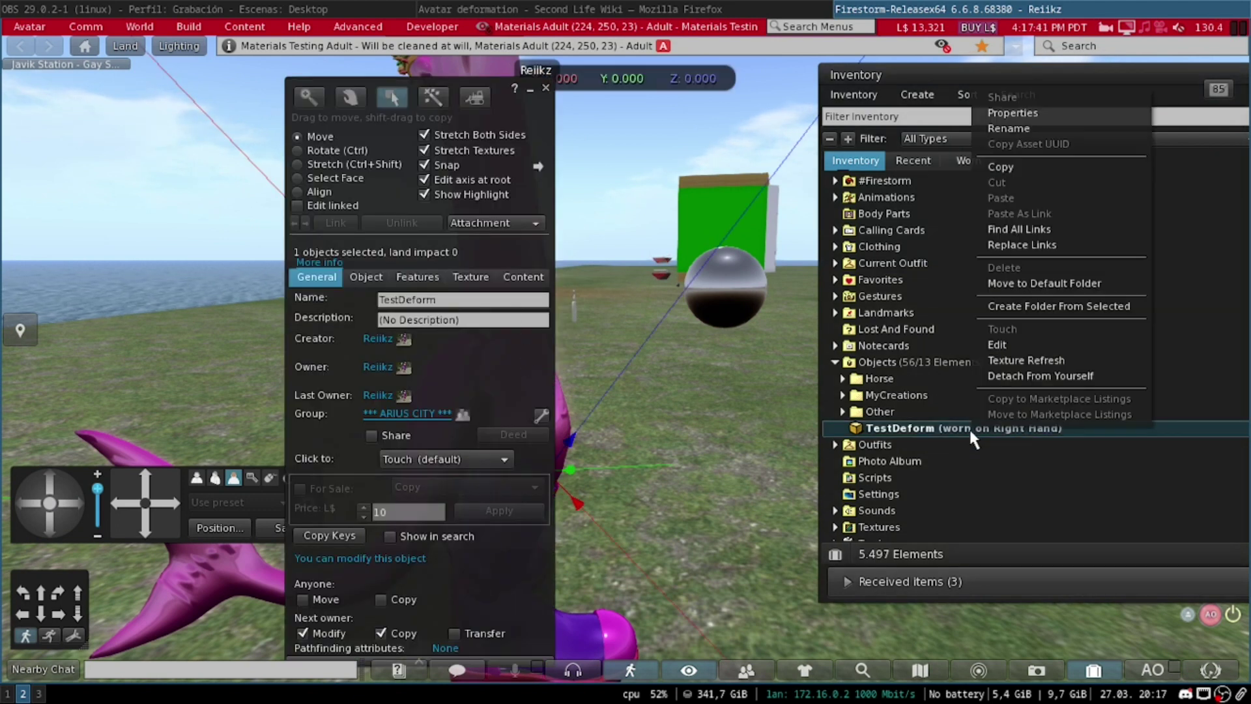
{"action": "left_click", "coordinate": [1022, 346]}
{"action": "left_click_drag", "start_coordinate": [521, 107], "coordinate": [829, 98]}
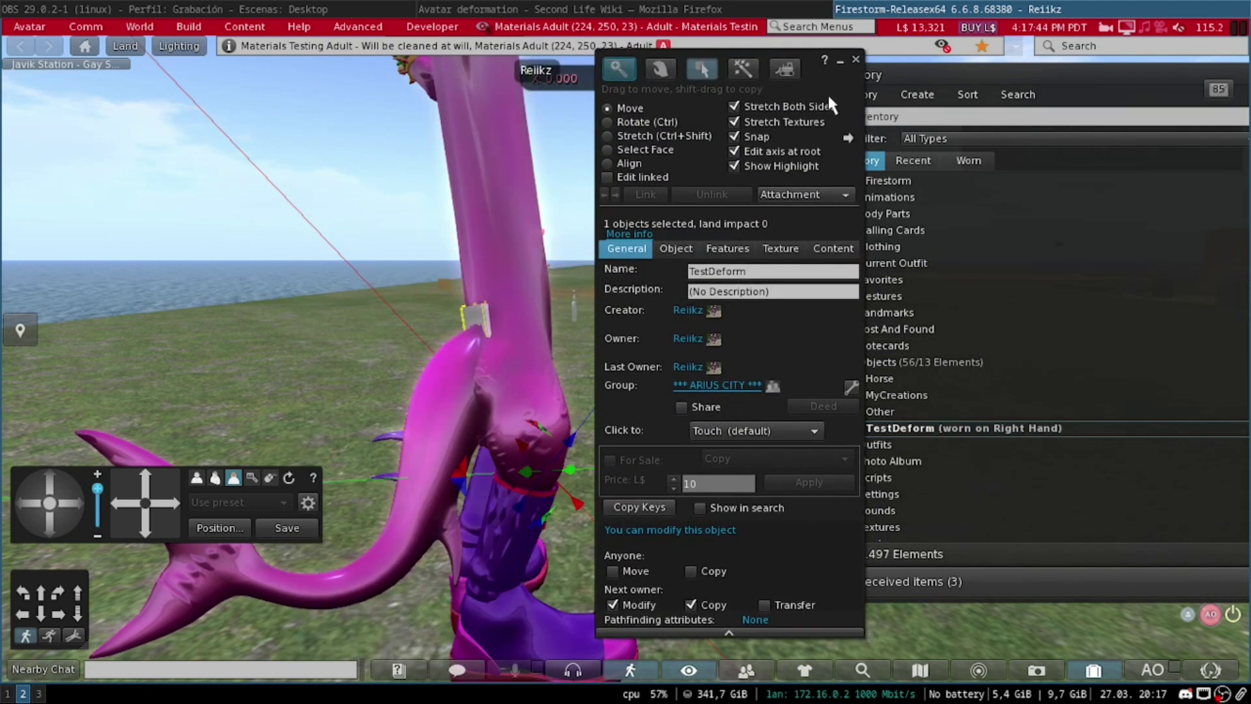
{"action": "left_click", "coordinate": [776, 251]}
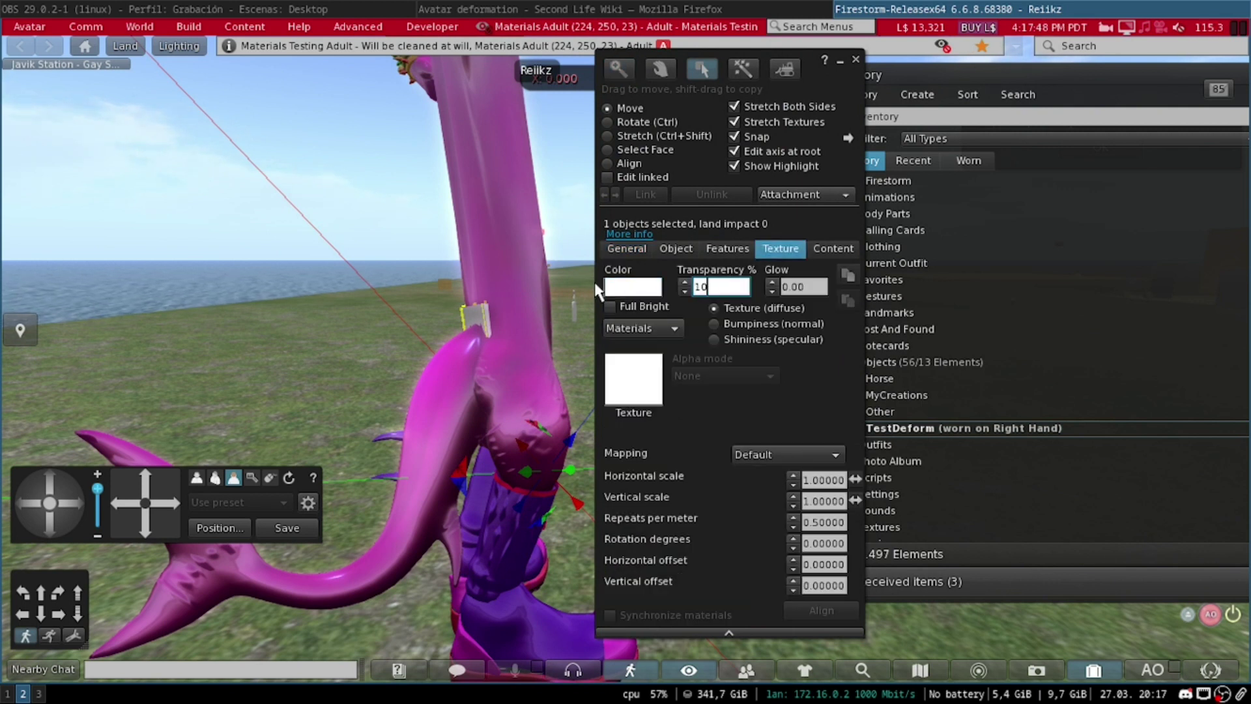
{"action": "left_click", "coordinate": [783, 288]}
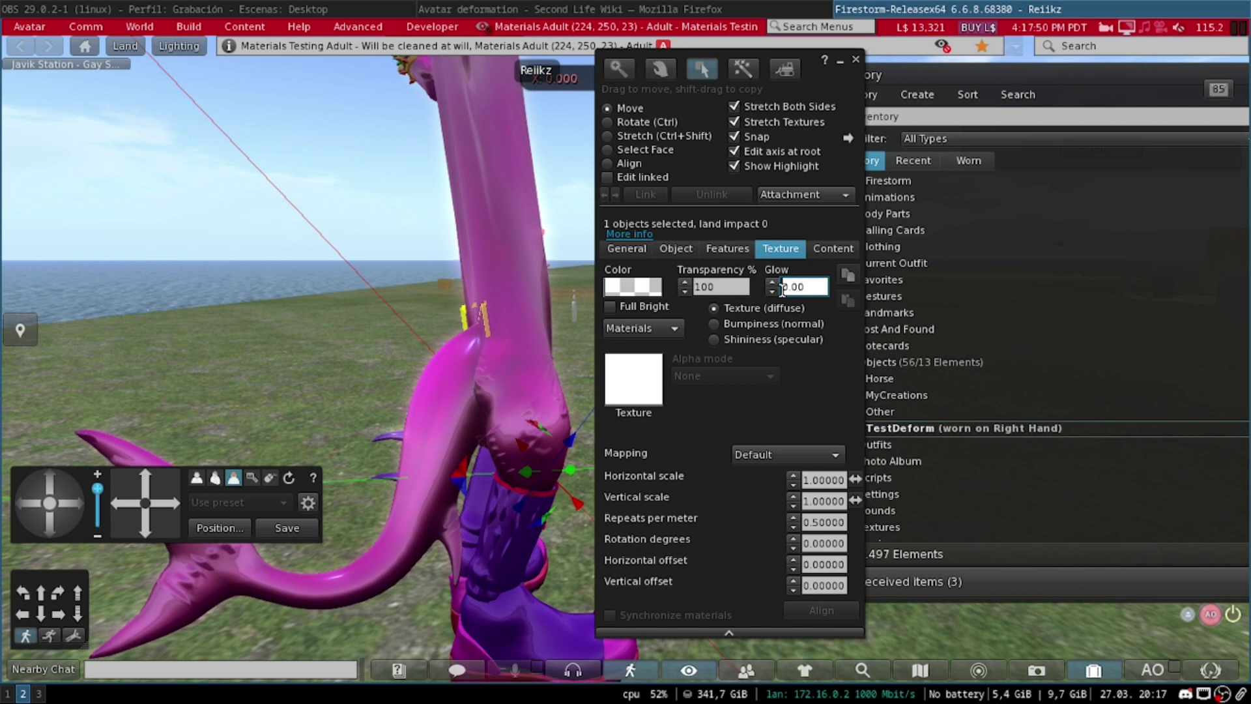
{"action": "left_click", "coordinate": [856, 60]}
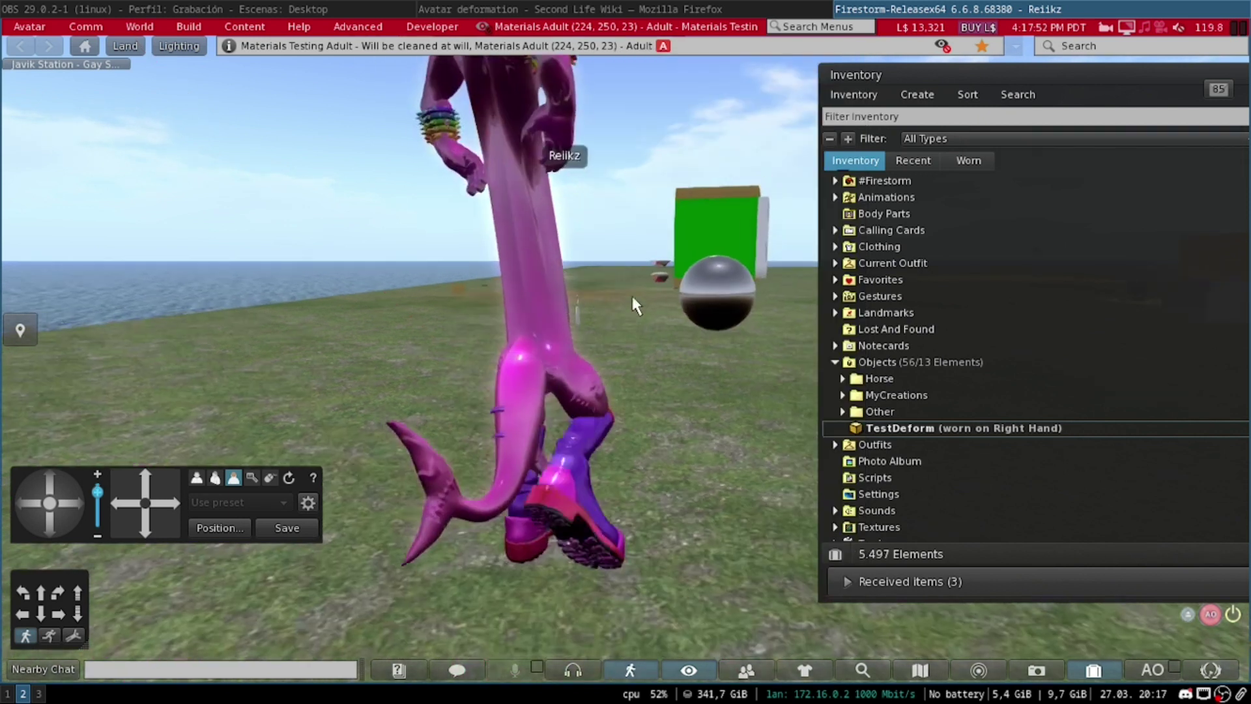
{"action": "left_click_drag", "start_coordinate": [50, 533], "coordinate": [77, 494]}
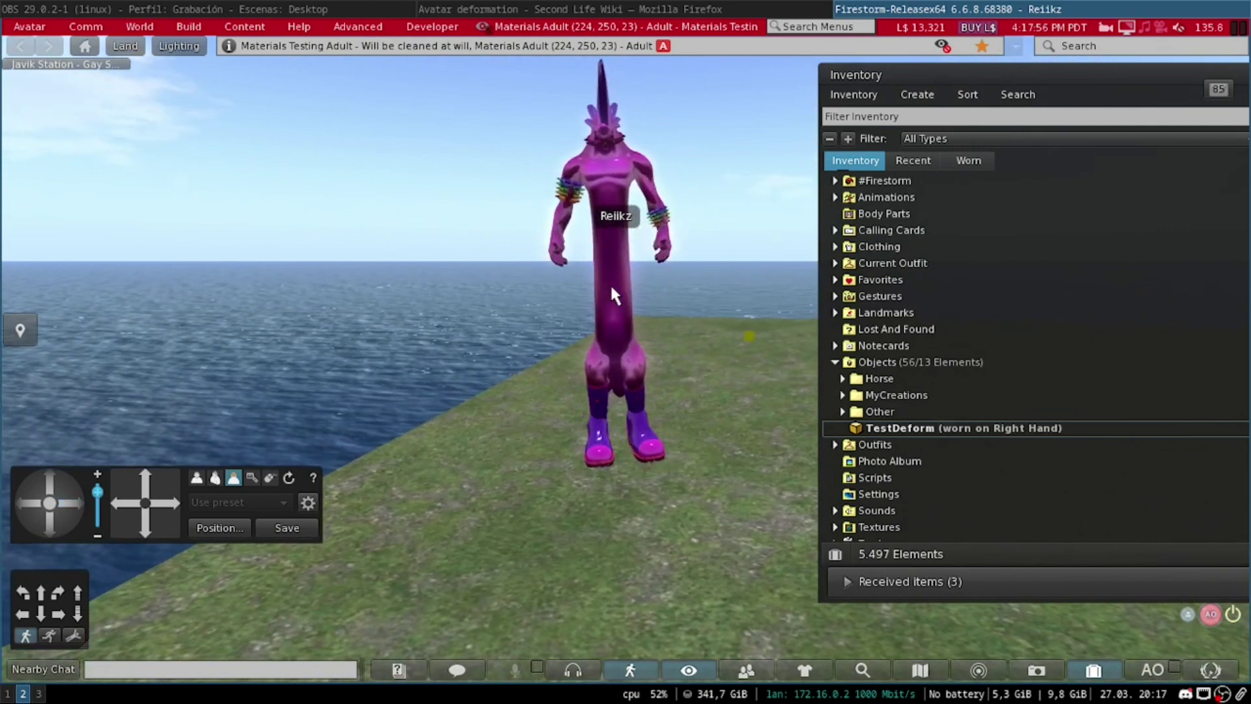